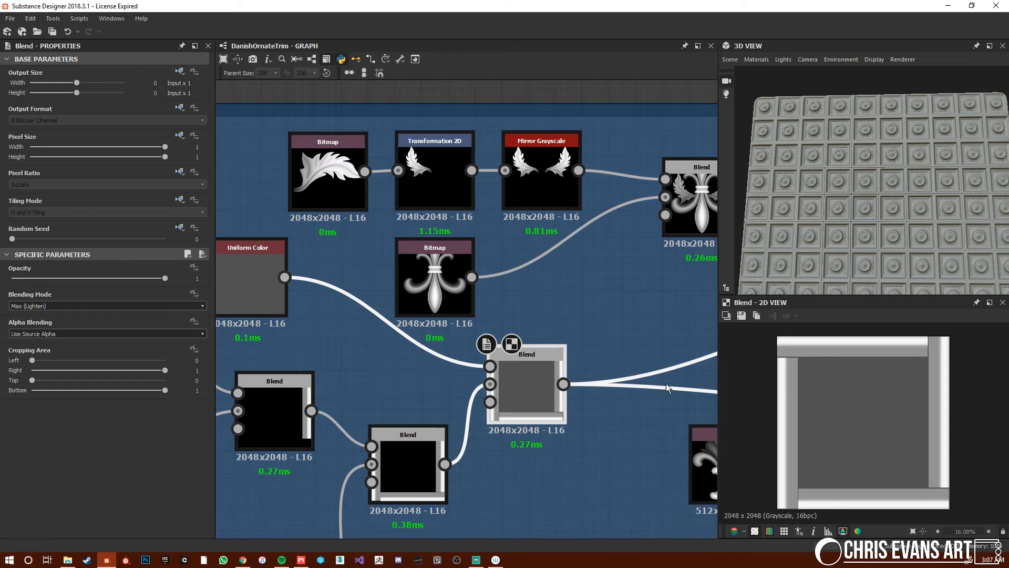
Preview the fleur-de-lis Blend, its rotated Transformation 2D and the upper Height Blend in the 2D view.
scroll(666, 383, down, 3)
middle_drag(526, 268, 340, 266)
scroll(340, 266, up, 3)
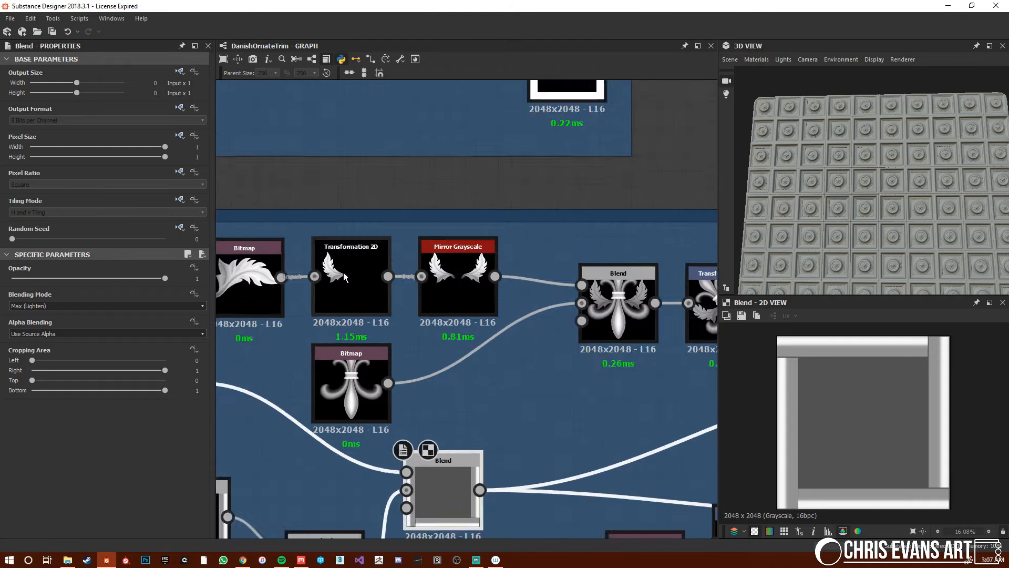
scroll(512, 329, down, 1)
double_click(544, 318)
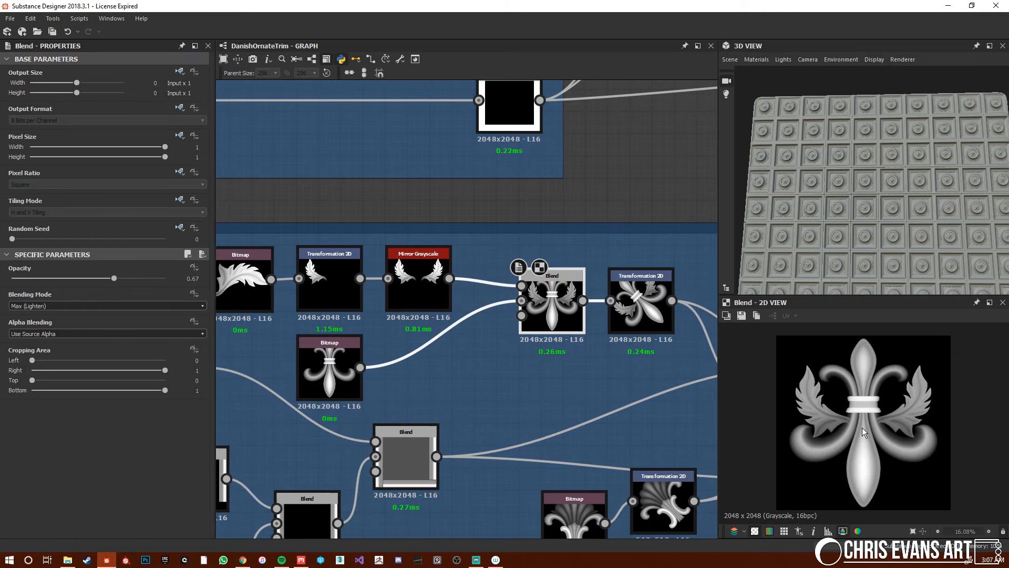
middle_drag(575, 377, 400, 335)
double_click(473, 273)
double_click(645, 326)
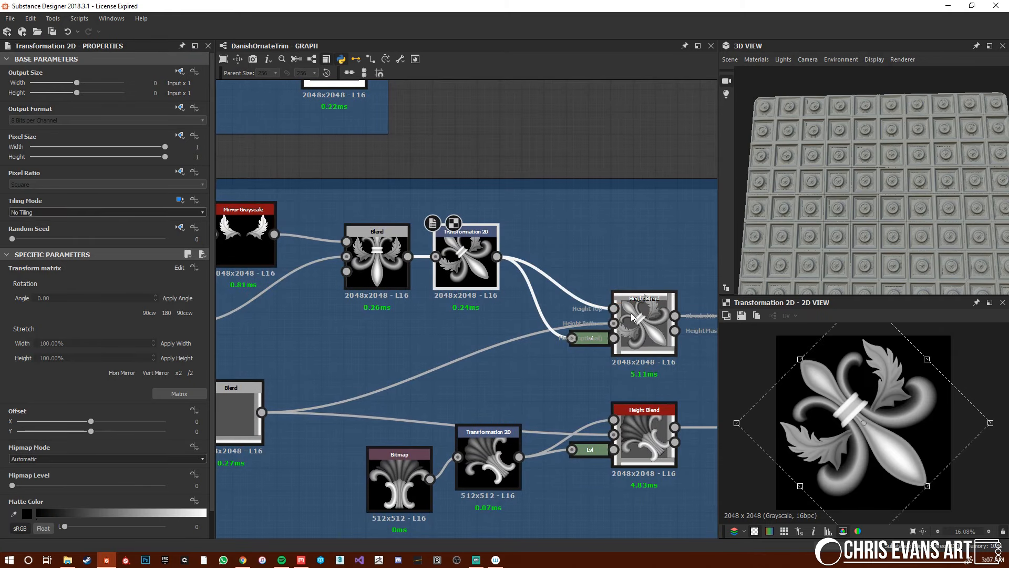
Preview the shell ornament's Height Blend in the 2D view.
middle_drag(634, 472, 543, 414)
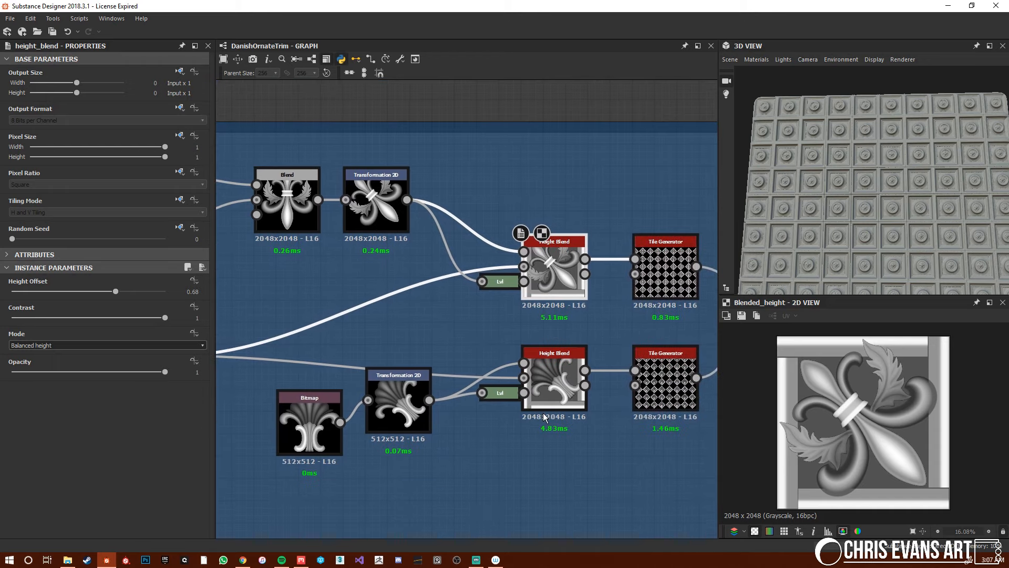
middle_drag(311, 467, 430, 429)
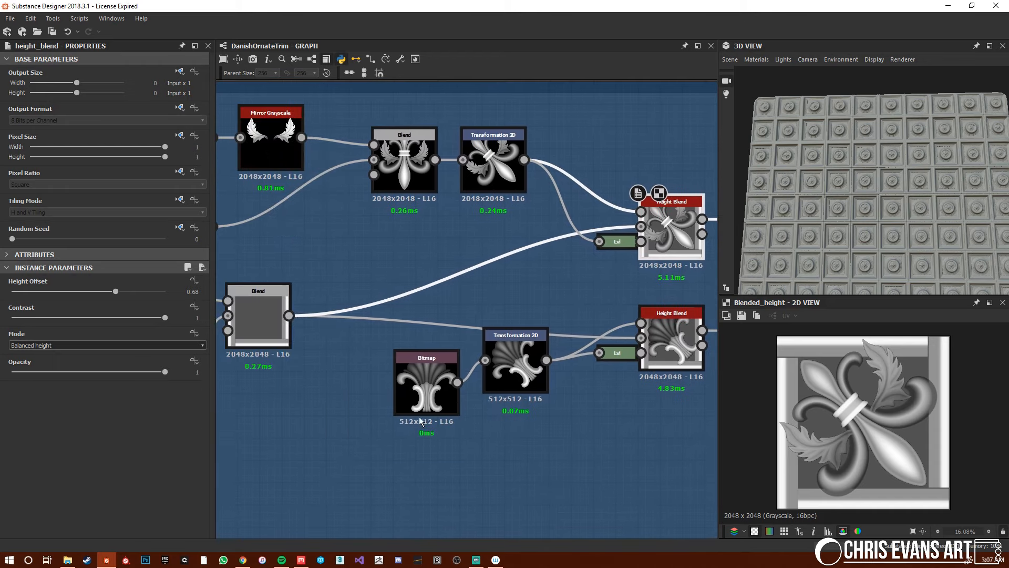
double_click(677, 349)
Preview the fleur-de-lis and shell Tile Generators and the Blend that combines them in the 2D view.
scroll(644, 424, down, 3)
middle_drag(568, 417, 232, 382)
scroll(376, 319, up, 4)
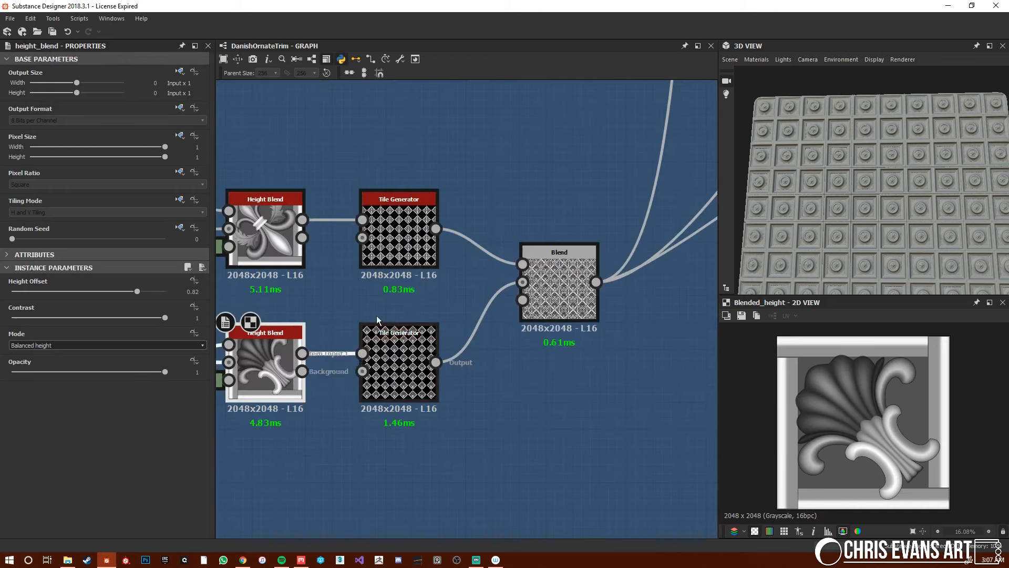
double_click(398, 243)
scroll(869, 430, up, 3)
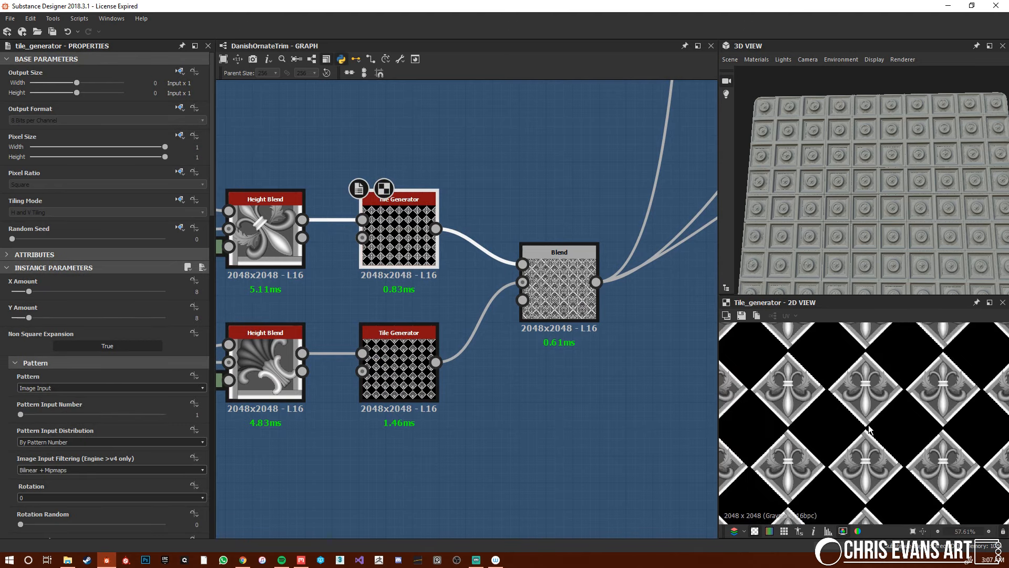
double_click(398, 375)
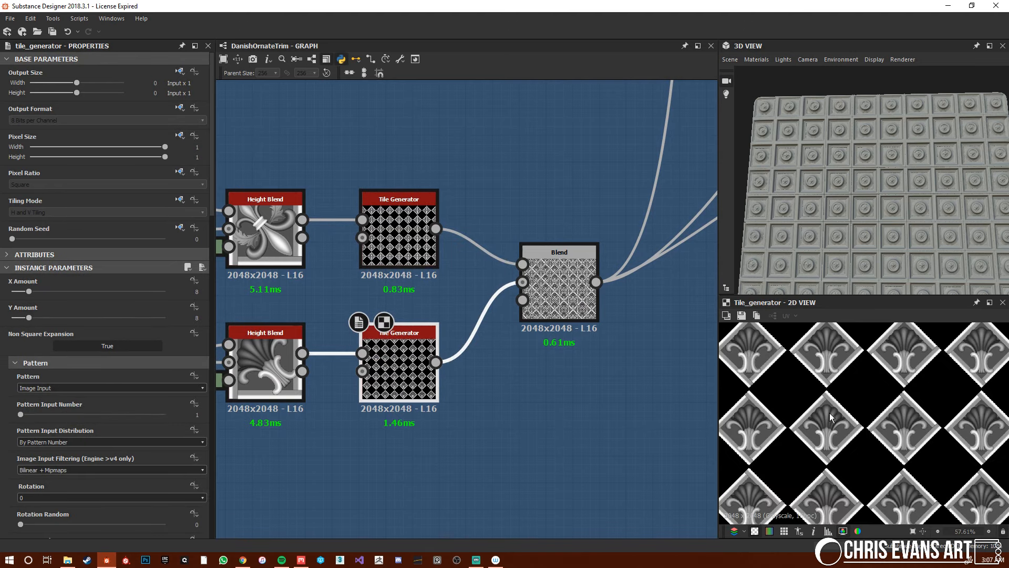
scroll(68, 398, down, 8)
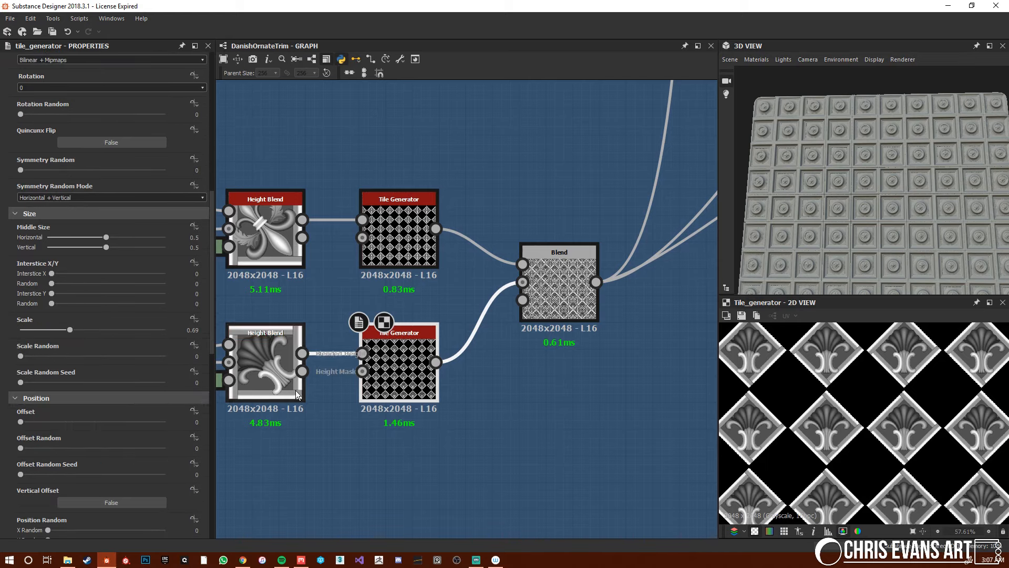
double_click(560, 289)
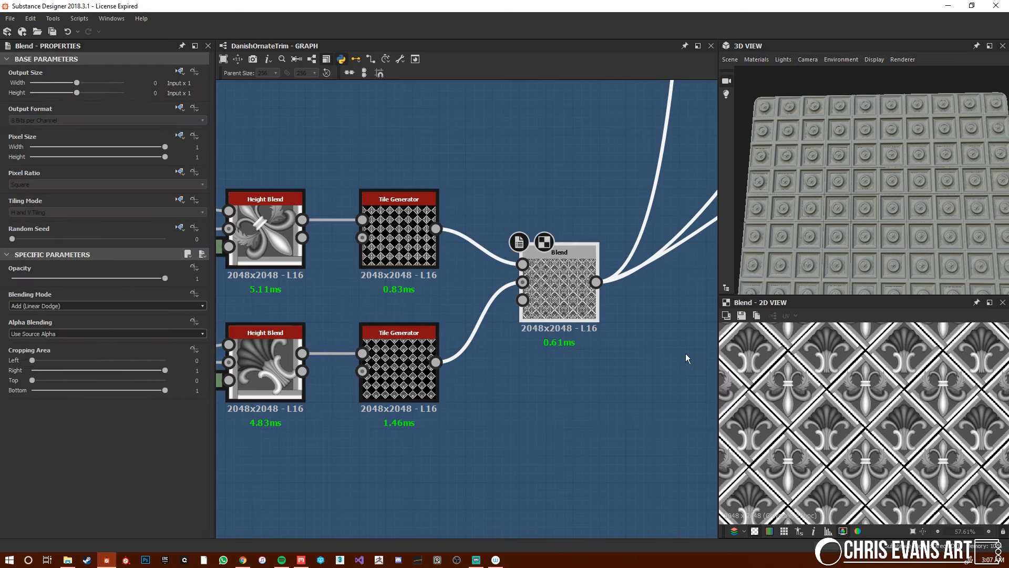
Feed the combined fleur-de-lis and shell pattern Blend into the Base Material node and inspect the relief in the 3D view.
scroll(868, 445, down, 7)
scroll(530, 284, down, 7)
middle_drag(518, 292, 423, 450)
scroll(575, 374, up, 3)
drag(522, 349, 535, 401)
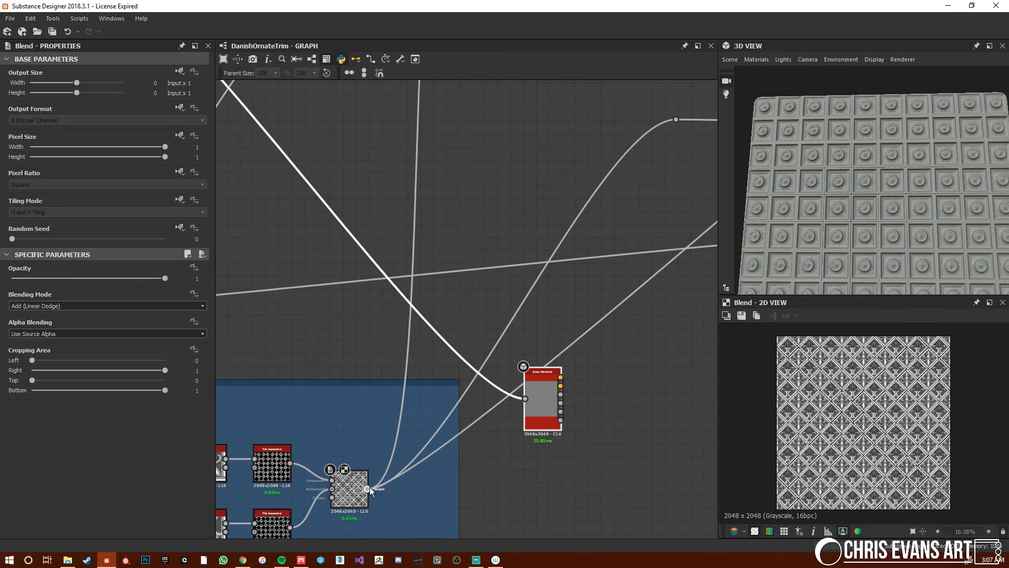
drag(370, 487, 528, 402)
mouse_move(825, 232)
mouse_down()
mouse_move(838, 238)
mouse_move(822, 225)
mouse_up()
scroll(838, 239, up, 5)
scroll(838, 238, down, 3)
scroll(830, 217, up, 6)
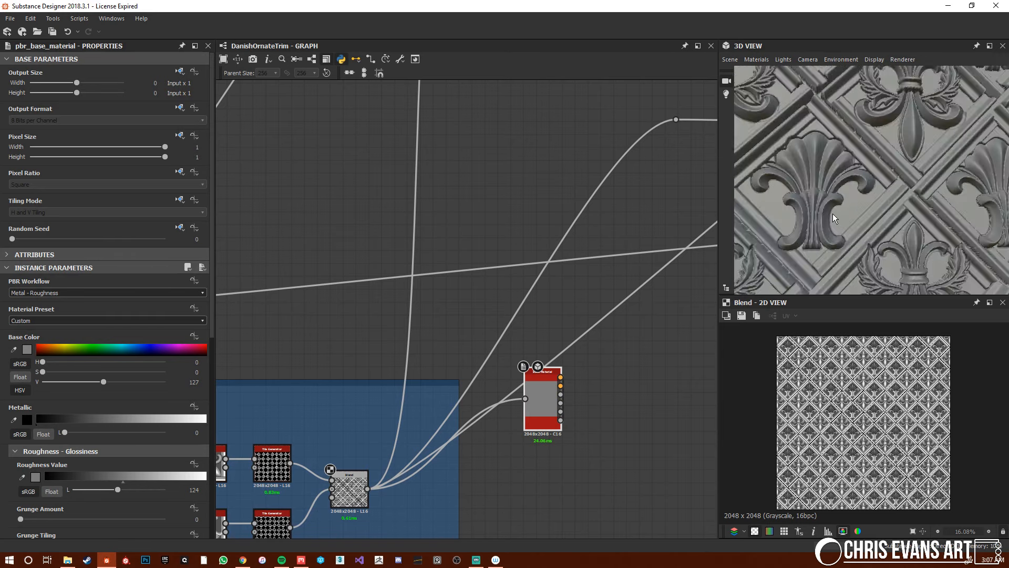
scroll(822, 225, down, 6)
scroll(824, 232, down, 2)
Move the Base Material node up beside the Blend that outputs the concentric square trim.
scroll(455, 333, down, 5)
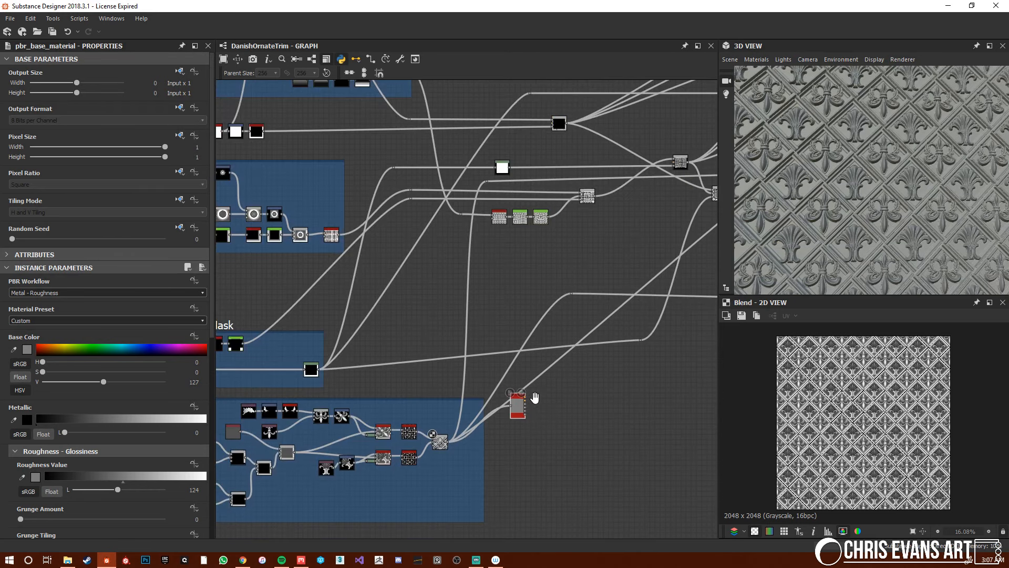
drag(494, 358, 521, 202)
middle_drag(484, 206, 520, 362)
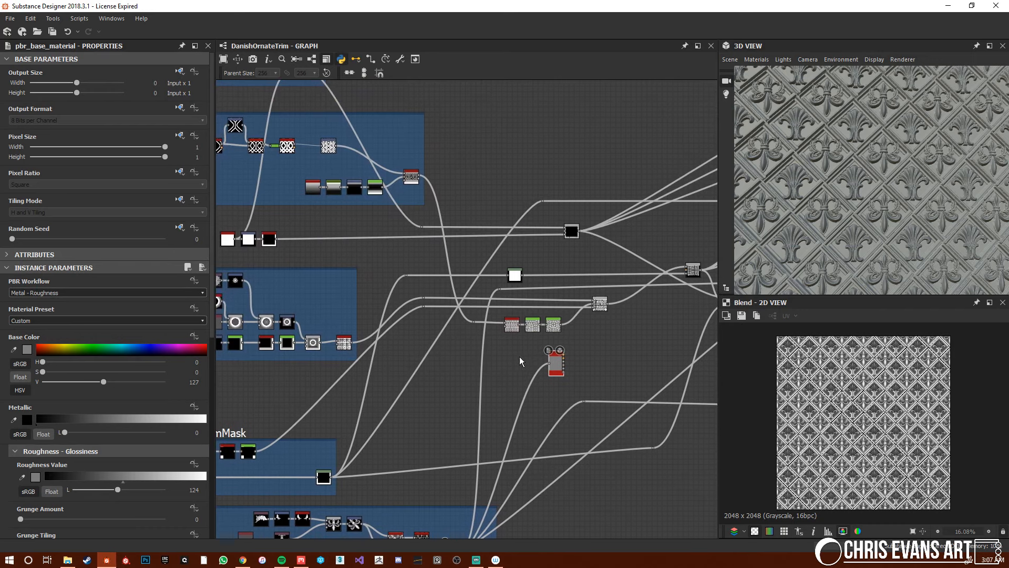
drag(559, 372, 635, 335)
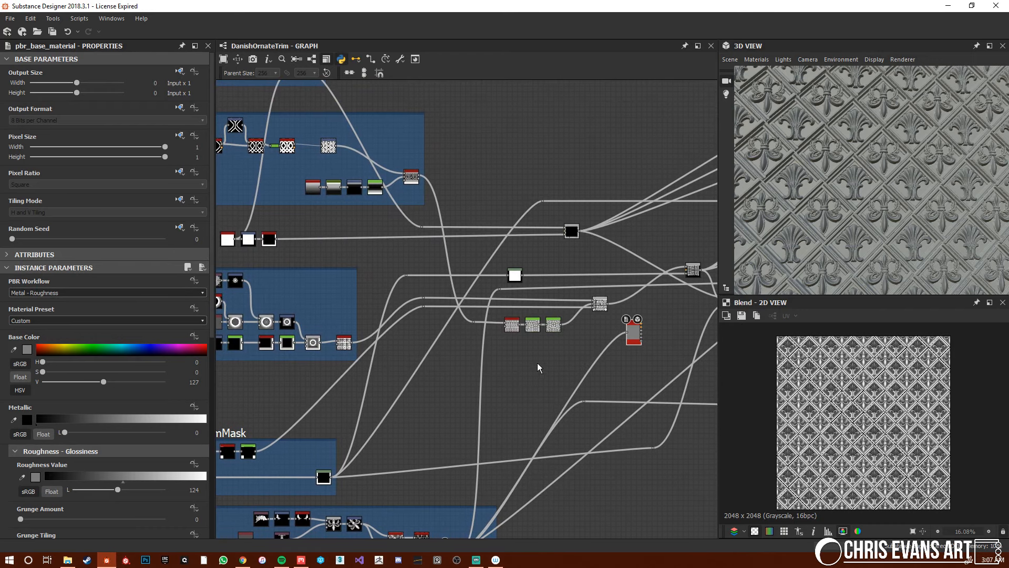
Feed the black-centred outer border Blend into the Base Material node and inspect the braided edge in the 3D view.
middle_drag(517, 443, 515, 349)
scroll(489, 413, down, 3)
middle_drag(478, 426, 443, 465)
scroll(451, 295, up, 3)
scroll(424, 278, down, 1)
middle_drag(426, 278, 428, 294)
drag(571, 352, 570, 273)
scroll(530, 269, up, 5)
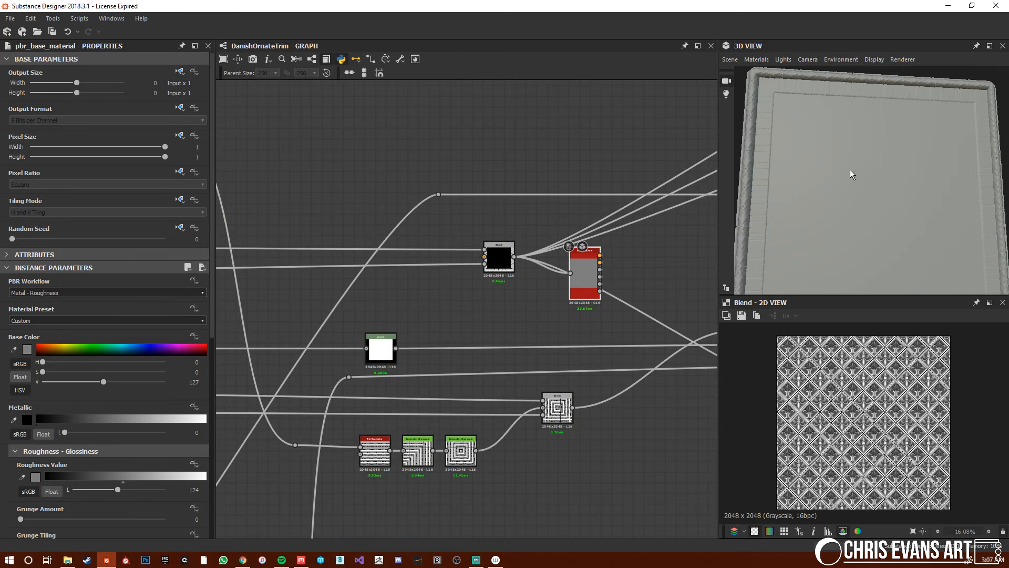
drag(852, 174, 873, 198)
scroll(865, 193, up, 3)
scroll(545, 286, down, 3)
Preview the braided border Blend in the uppermost frame and the black-centred Blend it feeds in the 2D view.
middle_drag(462, 300, 546, 356)
middle_drag(277, 162, 349, 263)
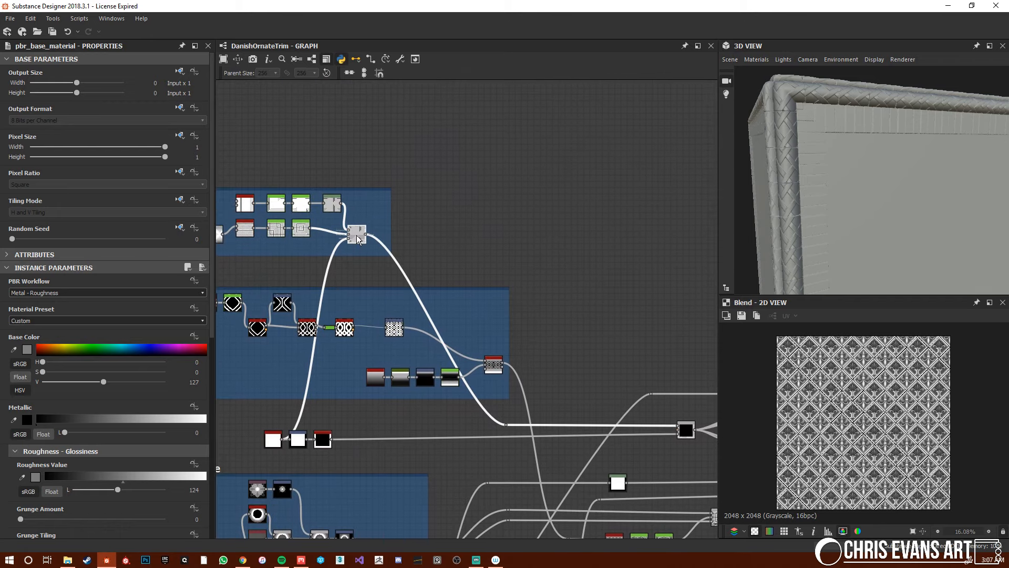
double_click(358, 238)
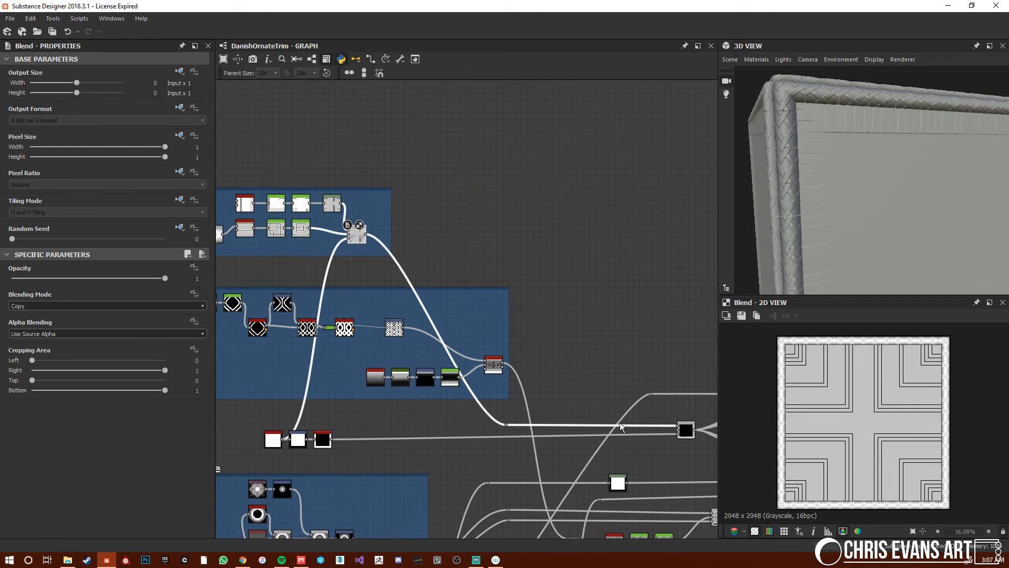
scroll(639, 454, up, 4)
double_click(579, 320)
scroll(799, 363, up, 3)
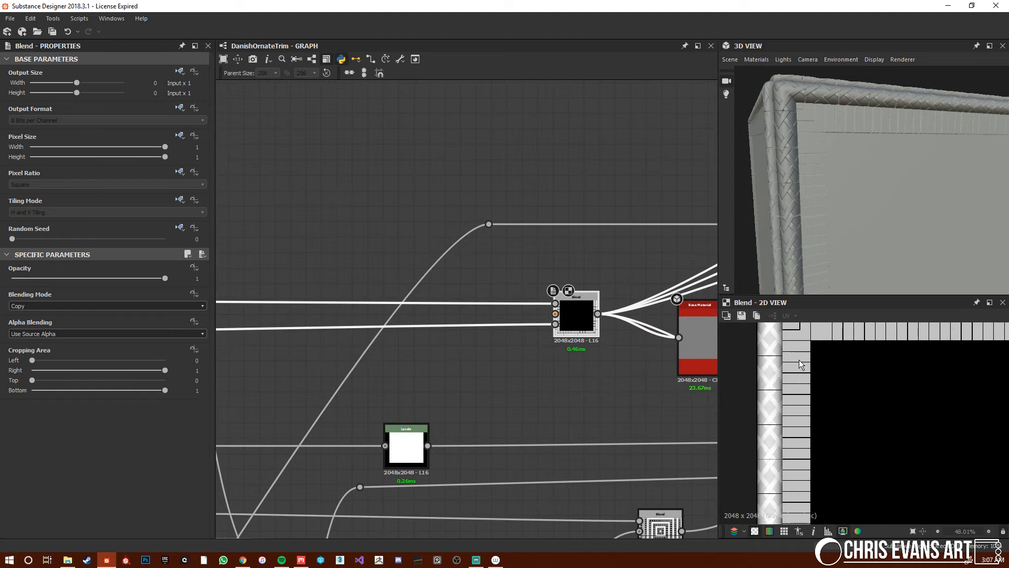
Move the Base Material node below the masked concentric-square Blend, connect that Blend to it and inspect the trim in 3D.
middle_drag(641, 353, 507, 270)
scroll(561, 351, down, 3)
drag(524, 270, 703, 401)
middle_drag(560, 398, 515, 387)
scroll(447, 353, up, 5)
scroll(536, 389, down, 4)
middle_drag(663, 351, 486, 349)
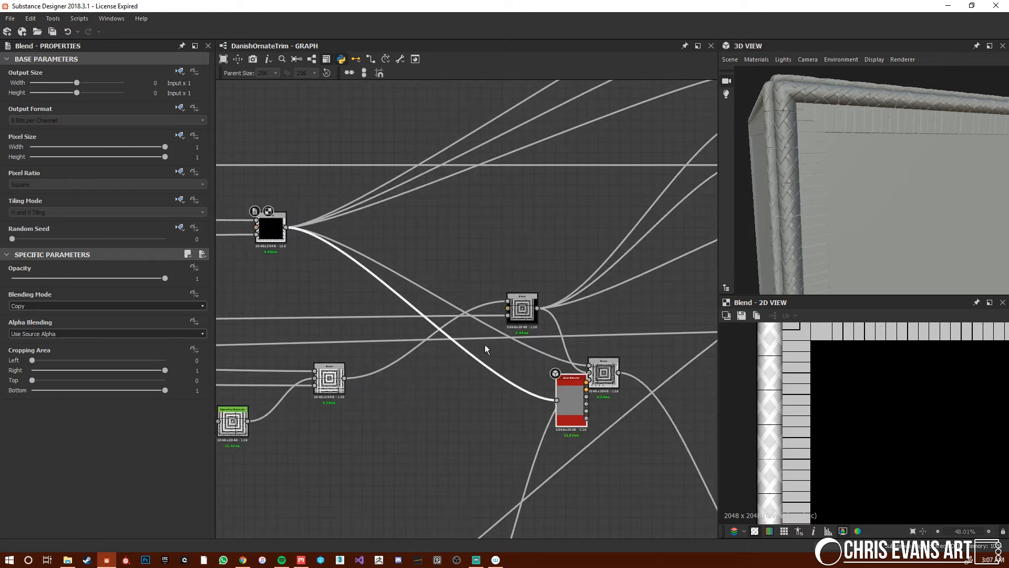
scroll(509, 320, up, 3)
drag(557, 301, 599, 454)
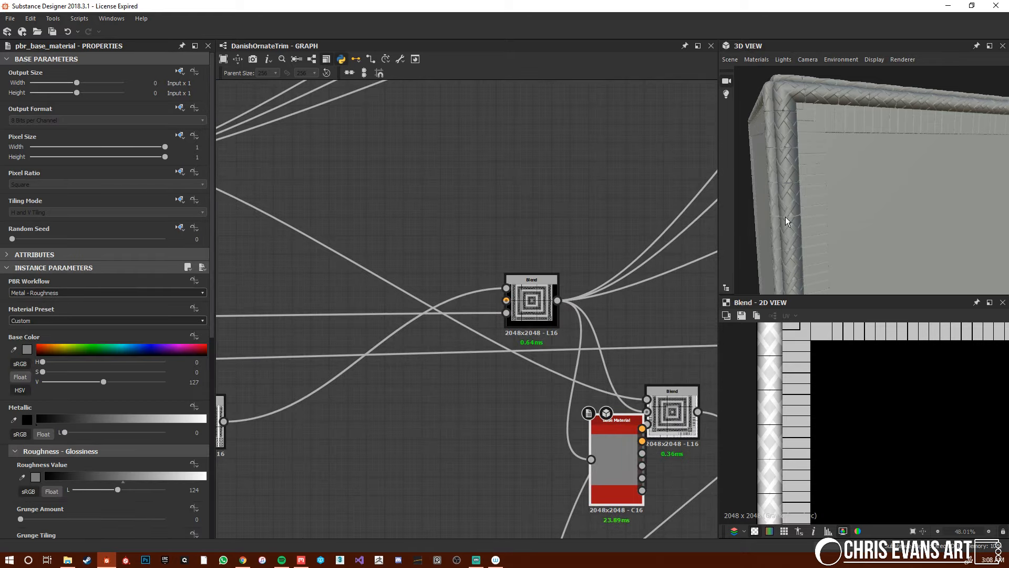
scroll(857, 220, up, 4)
drag(857, 219, 850, 210)
scroll(585, 364, down, 6)
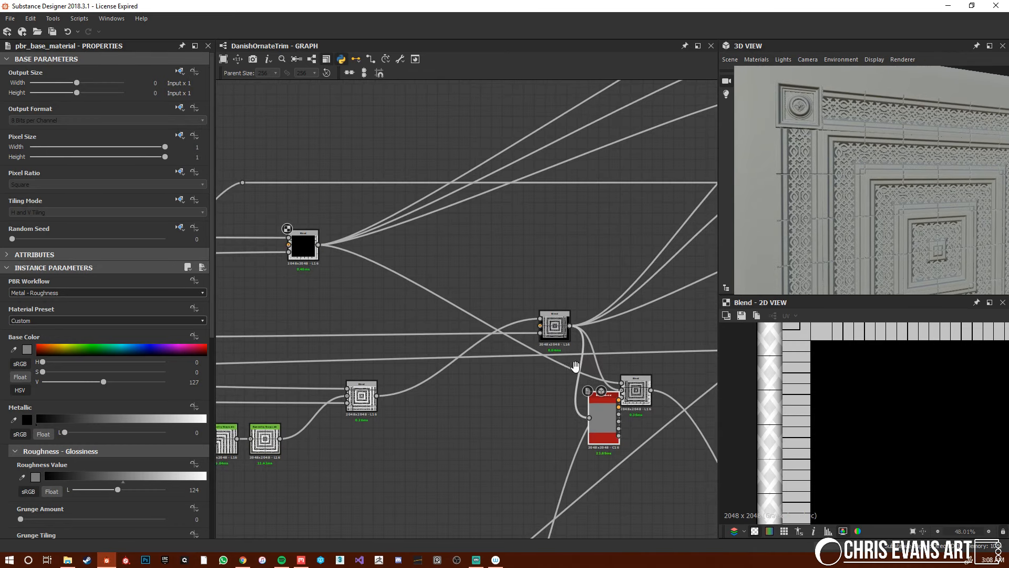
Feed the earlier, unmasked concentric-square Blend into the Base Material node and inspect the corner rosettes in the 3D view.
middle_drag(583, 371, 480, 301)
drag(502, 309, 527, 315)
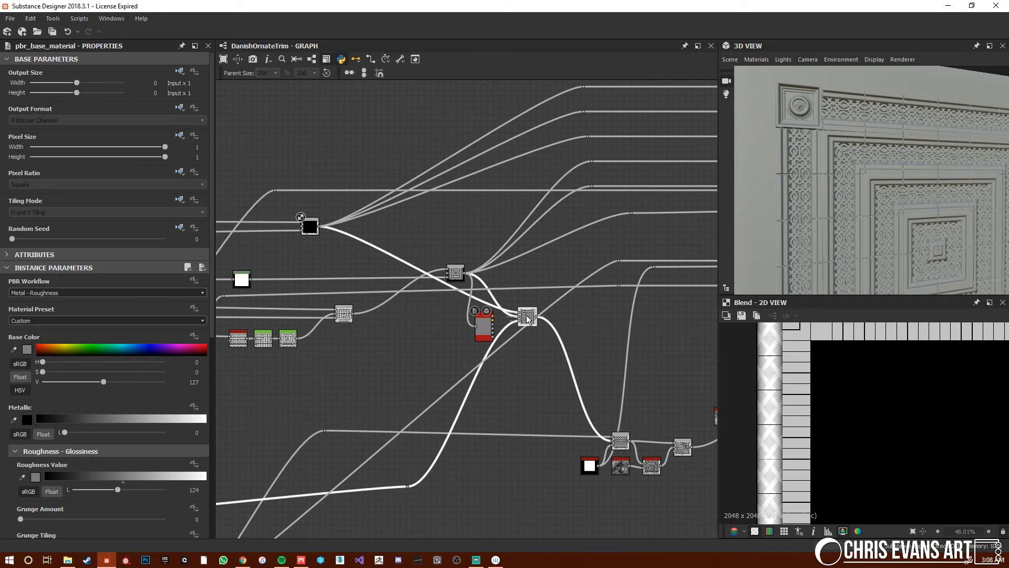
middle_drag(413, 310, 400, 329)
drag(805, 211, 912, 220)
scroll(563, 305, down, 5)
scroll(461, 306, up, 2)
click(646, 279)
scroll(860, 164, up, 4)
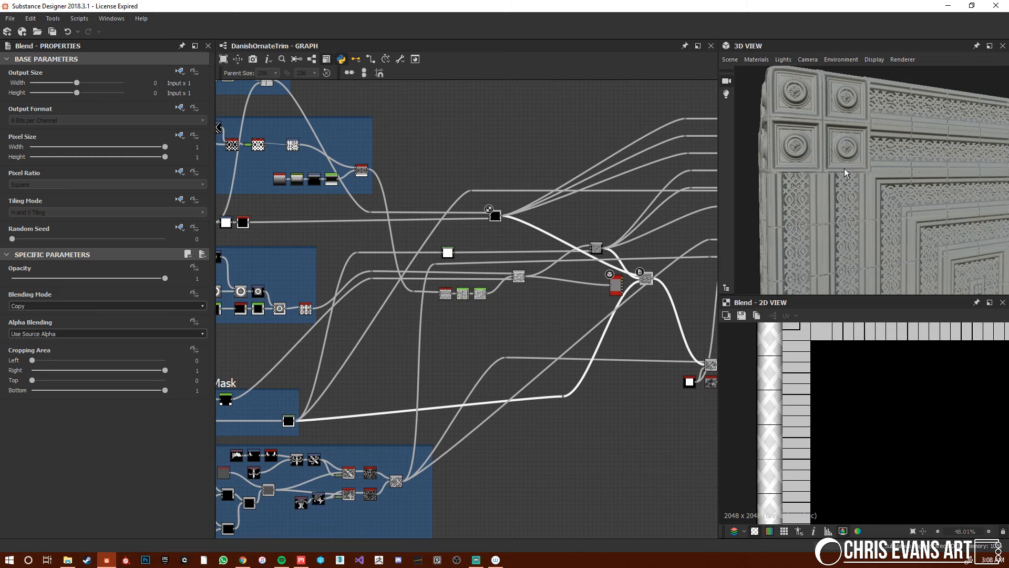
scroll(845, 168, up, 2)
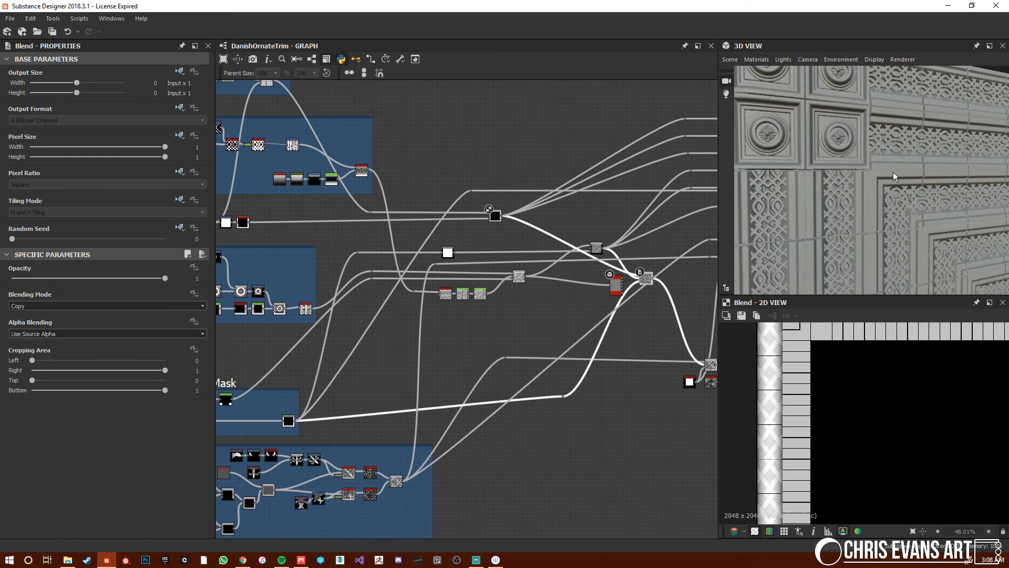
drag(893, 172, 792, 135)
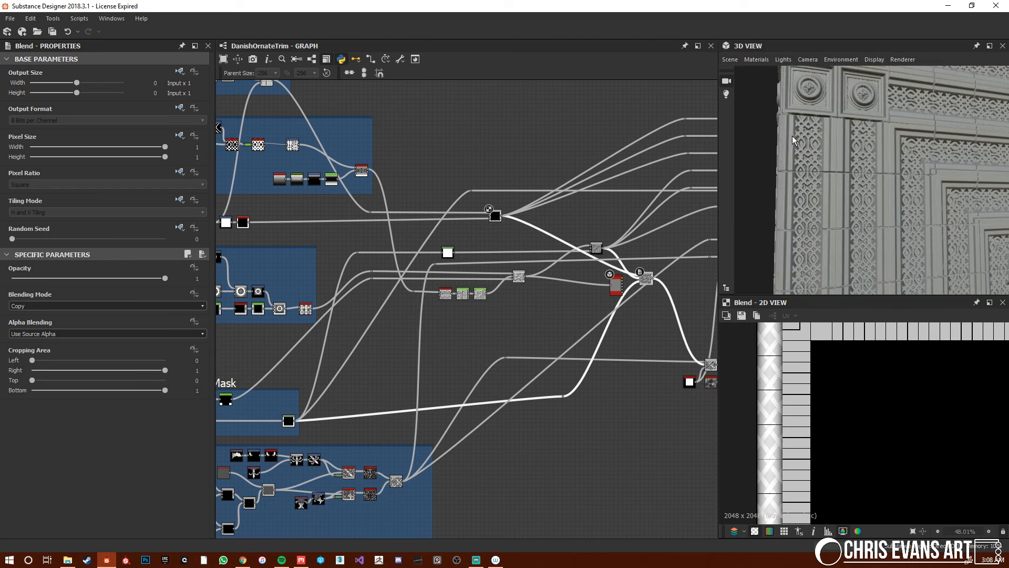
Move the Base Material node past the Blend merging the border with the square trim and connect that Blend to it.
scroll(668, 274, up, 4)
drag(561, 306, 691, 301)
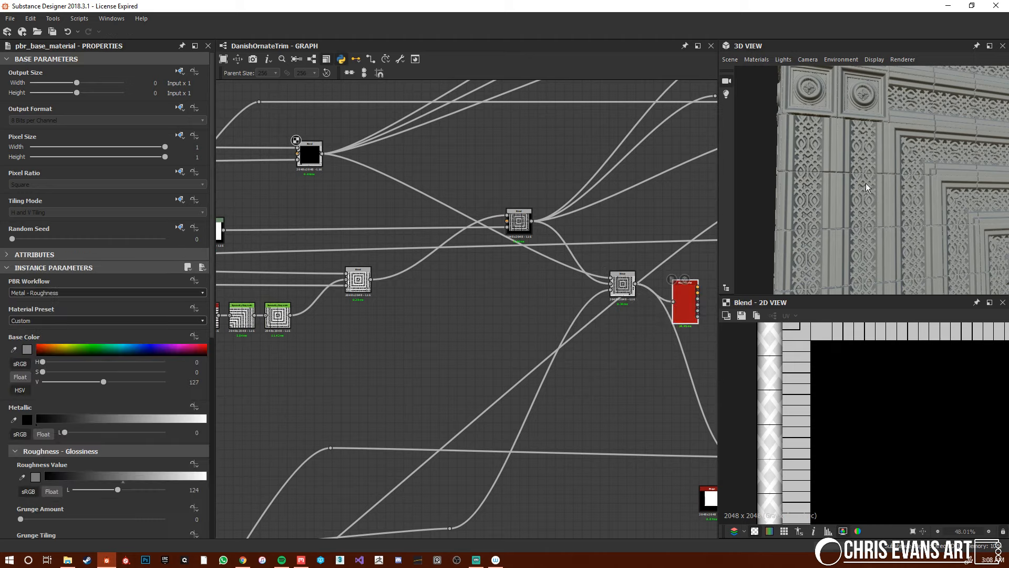
drag(873, 187, 900, 200)
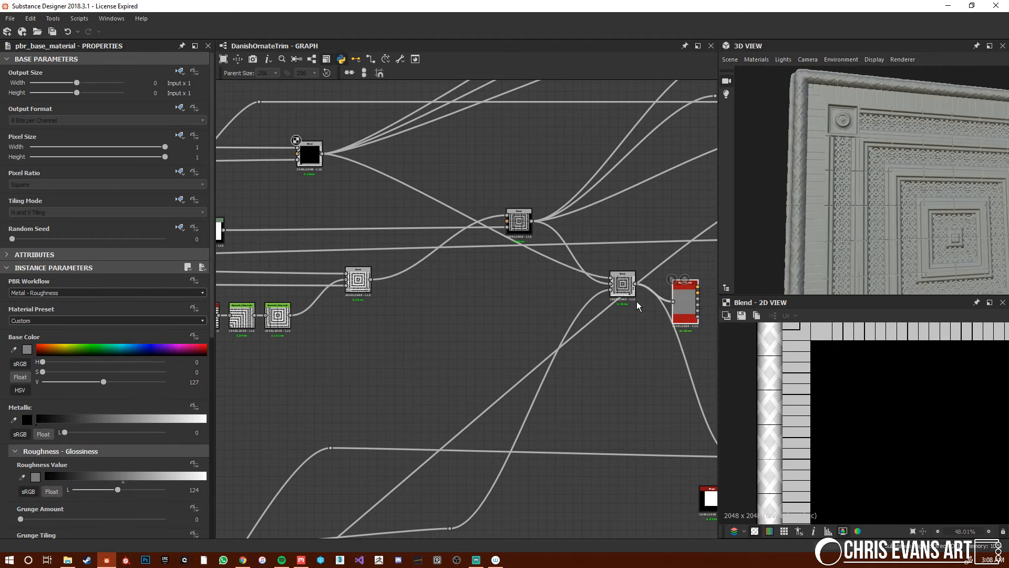
Examine the outer trim mask frame's Levels node and preview its symmetry node's corner mask in the 2D view.
scroll(599, 316, down, 5)
scroll(653, 316, up, 4)
scroll(553, 310, down, 5)
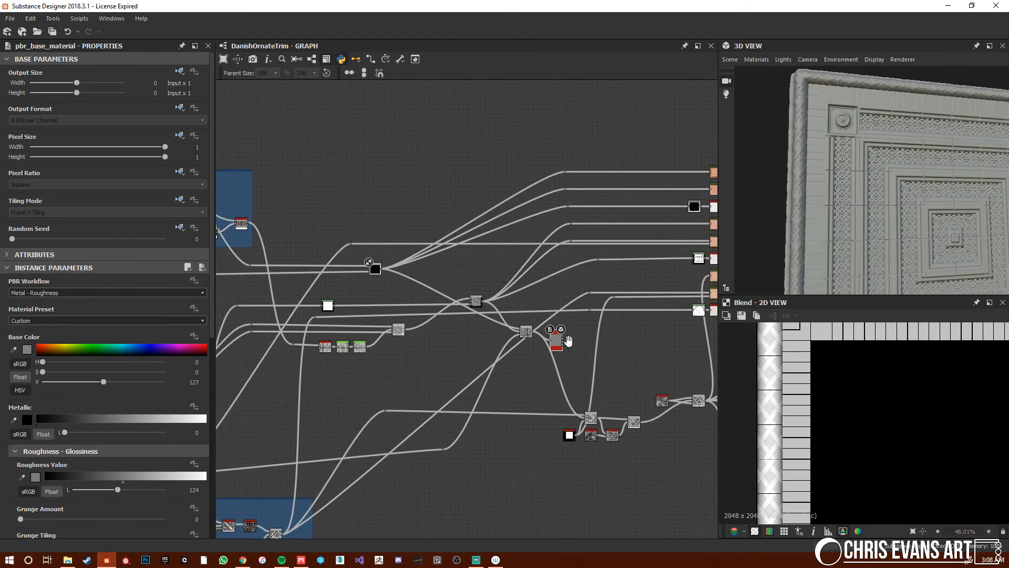
scroll(413, 374, up, 3)
click(373, 365)
scroll(369, 374, up, 4)
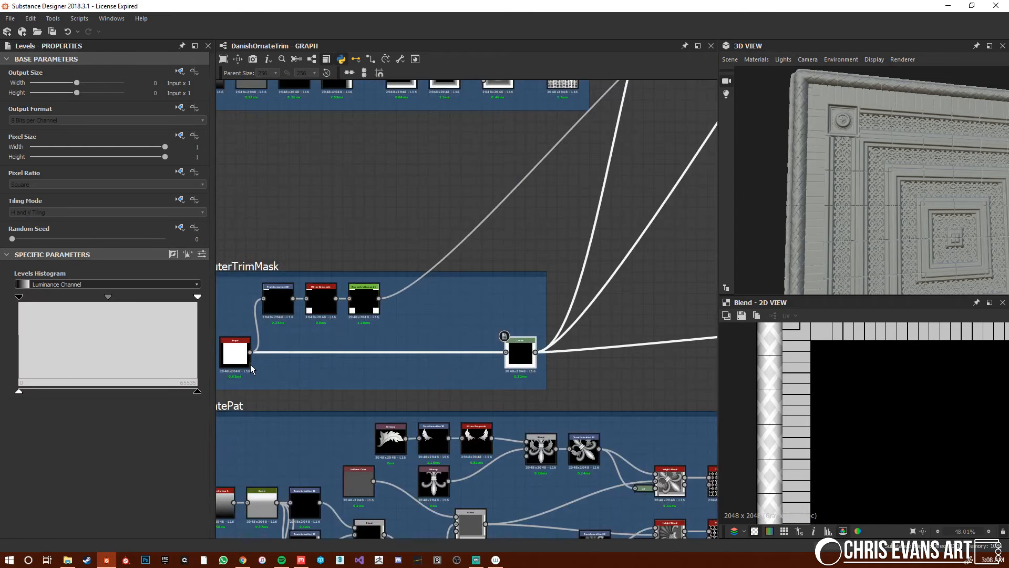
double_click(387, 286)
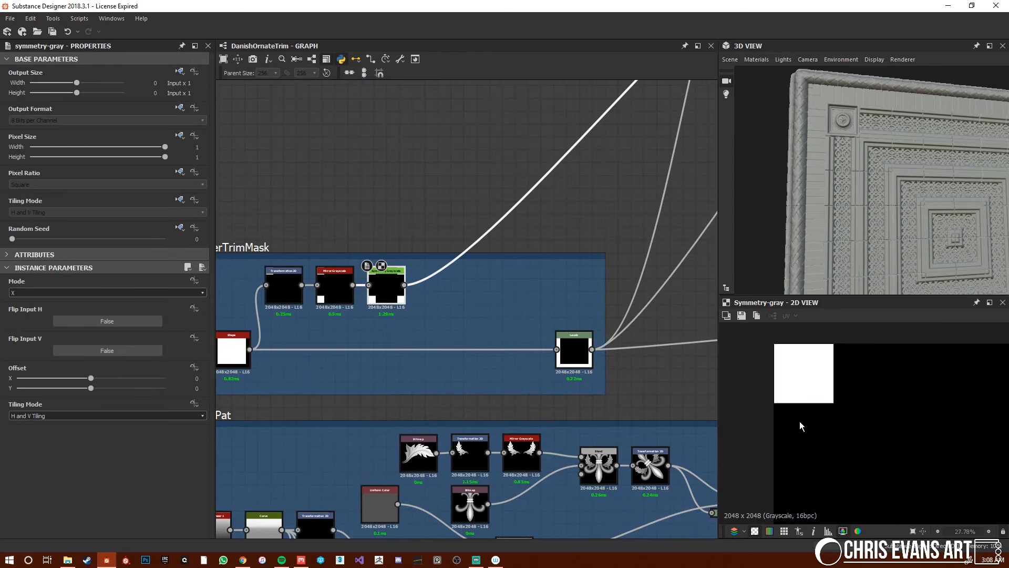
Reposition the Base Material node beside the merged border and trim Blend, and inspect the panel in the 3D view.
scroll(465, 297, down, 3)
middle_drag(705, 276, 452, 311)
middle_drag(427, 242, 438, 303)
scroll(437, 303, up, 5)
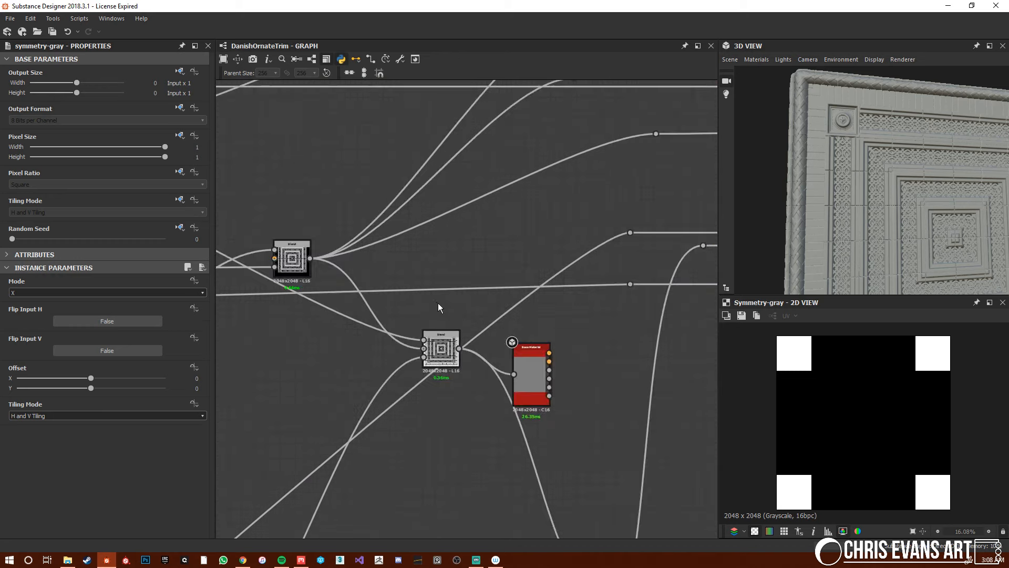
drag(552, 388, 577, 357)
drag(828, 194, 888, 200)
scroll(537, 357, down, 4)
Feed the Blend that adds the fleur-de-lis pattern to the panel's centre into the Base Material node and inspect it in 3D.
scroll(537, 357, down, 1)
middle_drag(537, 357, 451, 311)
drag(458, 315, 526, 350)
scroll(525, 356, up, 5)
middle_drag(507, 450, 494, 432)
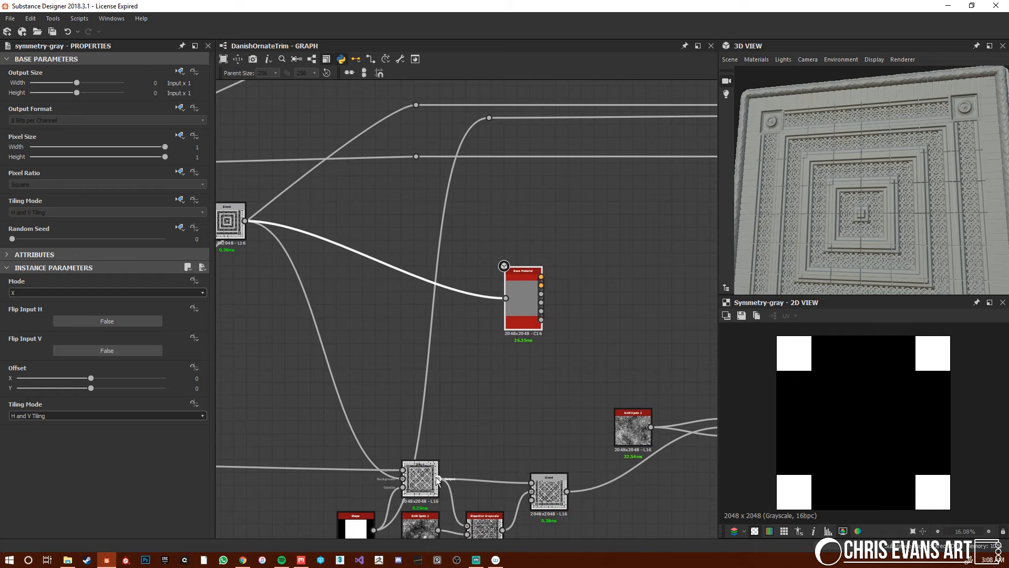
drag(438, 479, 505, 300)
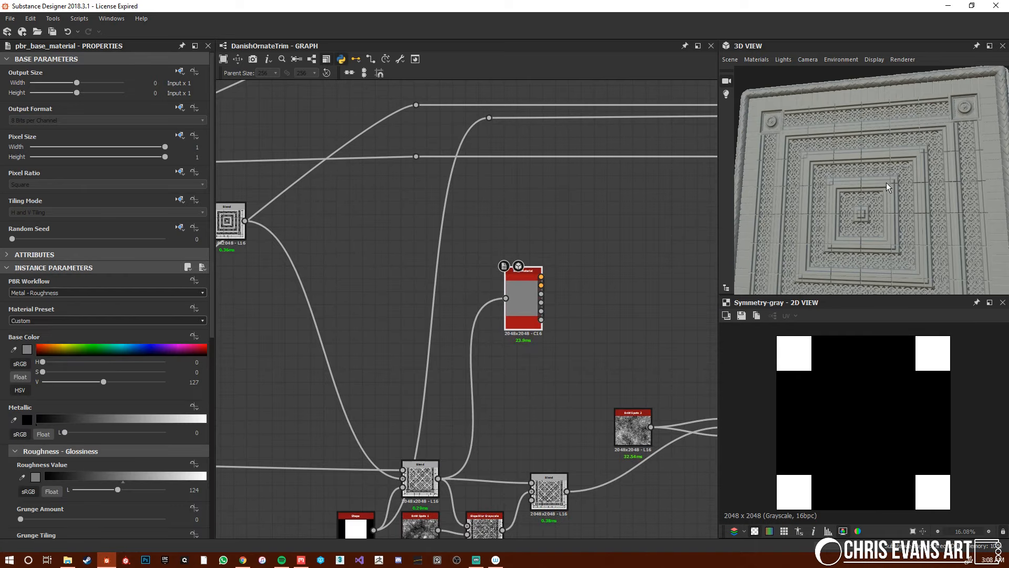
drag(859, 203, 883, 188)
scroll(901, 203, up, 5)
scroll(883, 216, down, 4)
scroll(882, 188, up, 3)
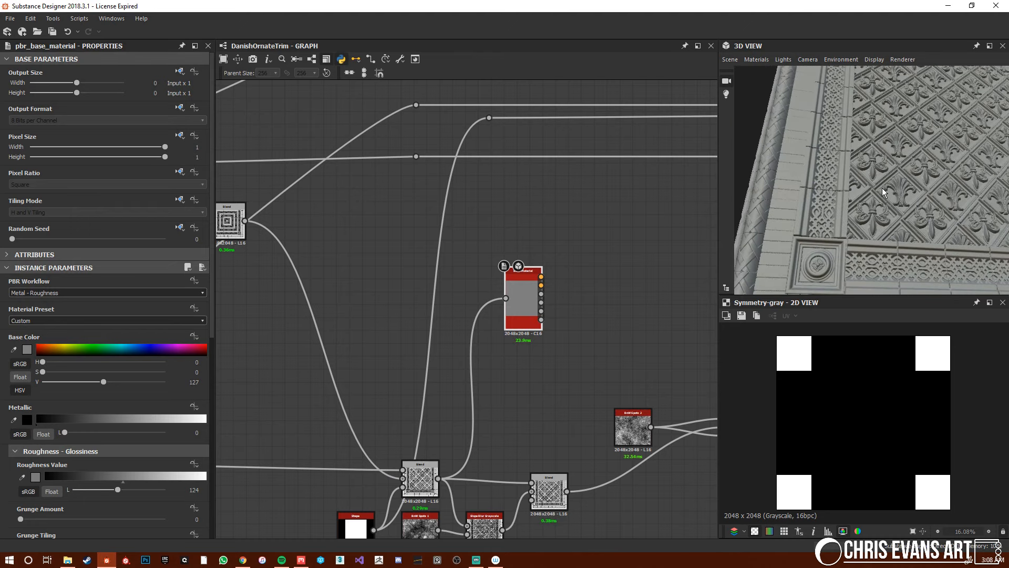
Inspect the whole panel in 3D and move the Base Material node below the Blend that follows Slope Blur Grayscale.
scroll(883, 192, down, 4)
drag(900, 224, 874, 225)
scroll(875, 225, up, 2)
middle_drag(524, 315, 503, 254)
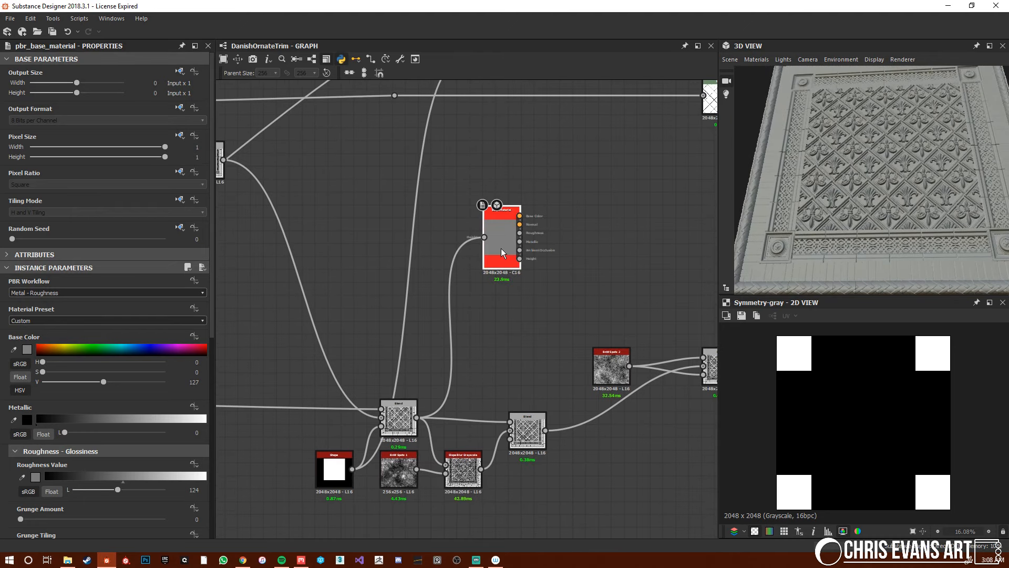
drag(503, 253, 528, 331)
middle_drag(503, 399, 423, 319)
drag(447, 242, 538, 406)
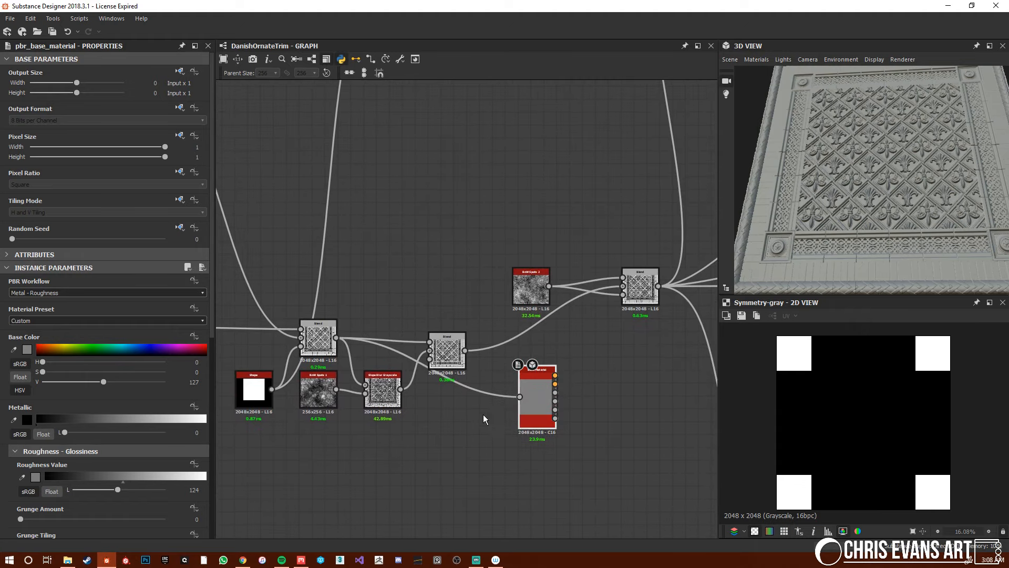
Preview the BnW Spots 1 noise fitted to the 2D view, followed by the Slope Blur Grayscale result it drives.
scroll(484, 419, up, 2)
double_click(272, 383)
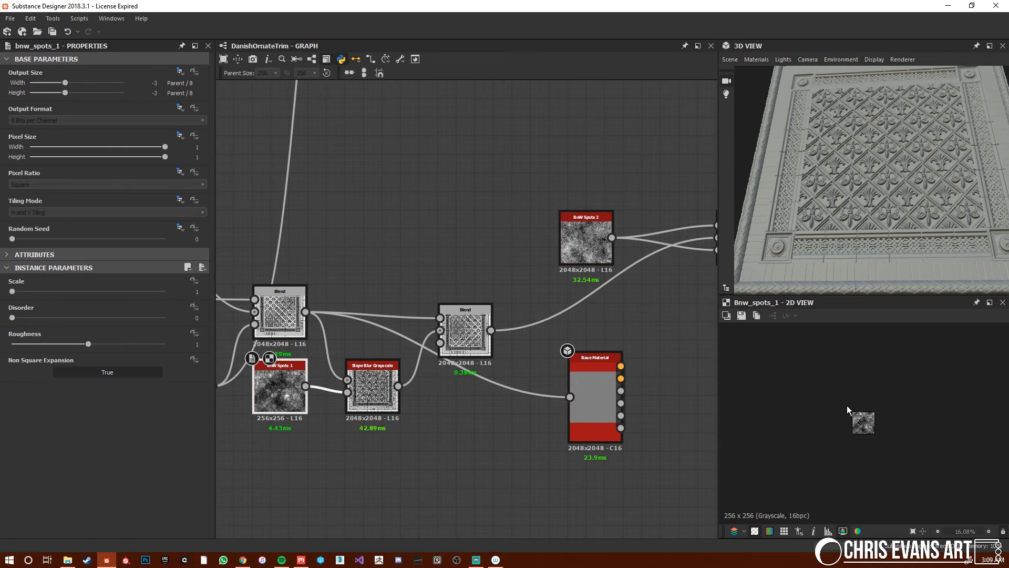
key(f)
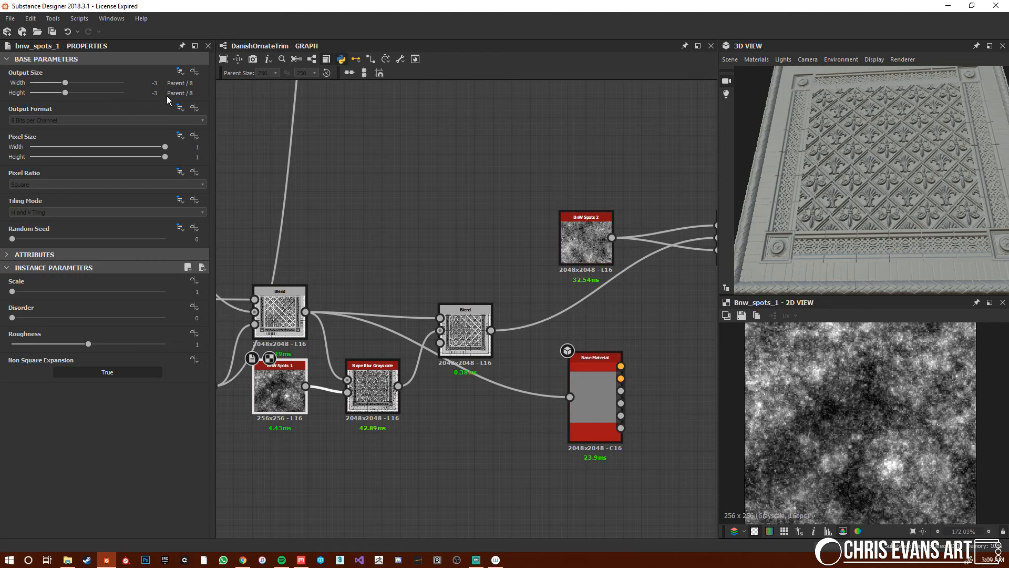
scroll(309, 427, up, 2)
double_click(469, 365)
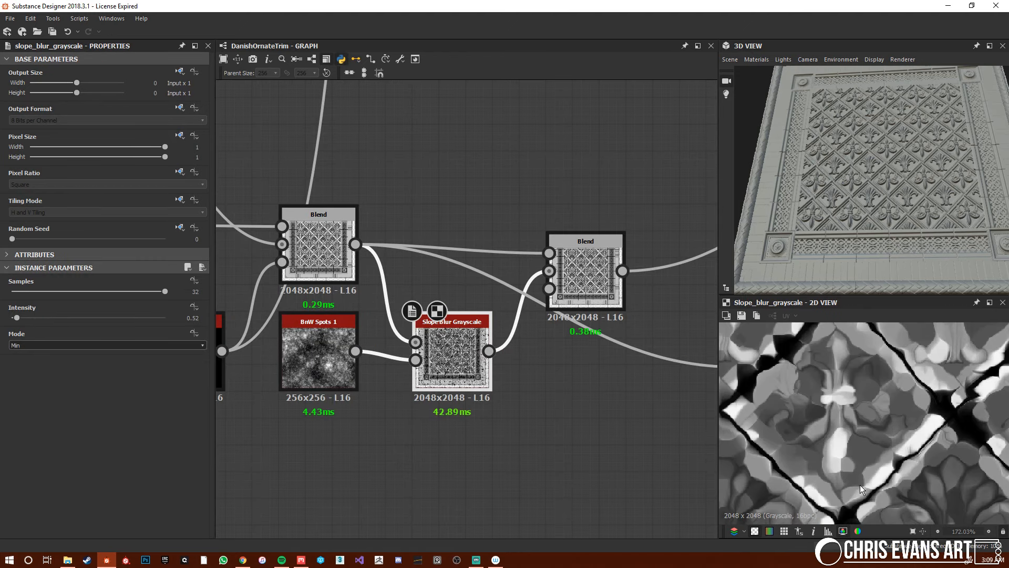
Try an output size of -1 by -1 for BnW Spots 1, preview the Slope Blur Grayscale result, and undo the change.
double_click(318, 355)
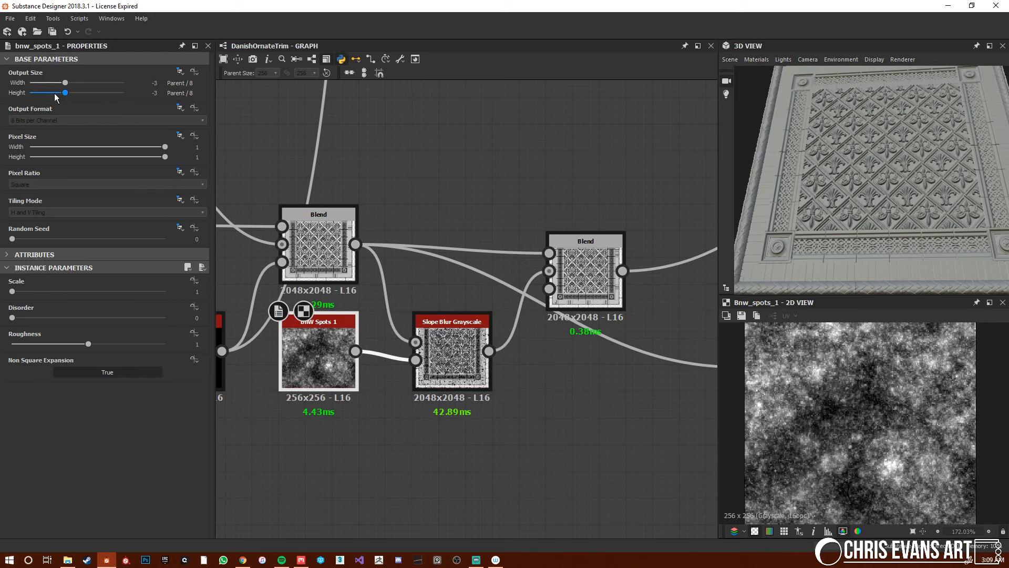
drag(67, 82, 73, 82)
click(73, 93)
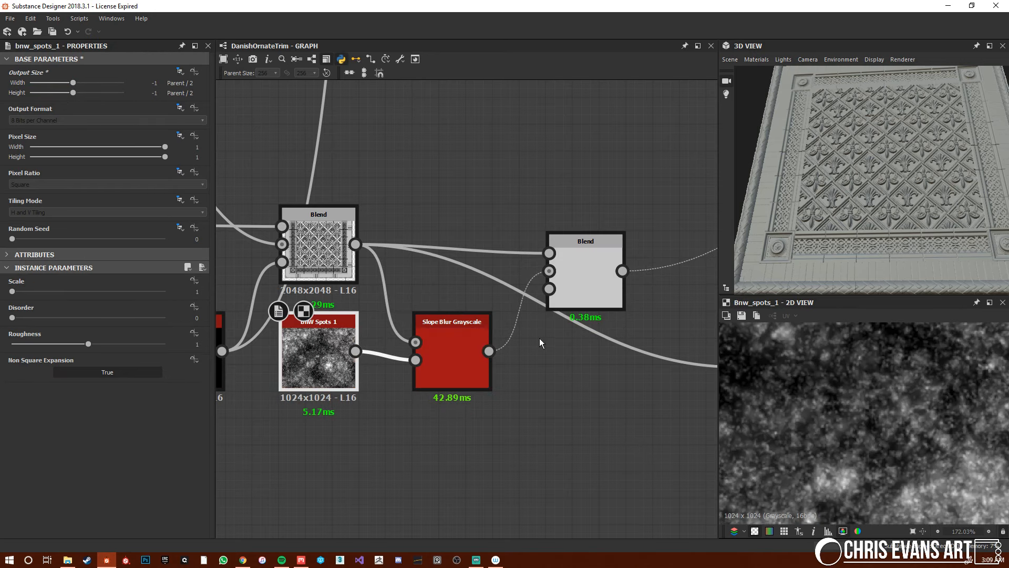
double_click(449, 343)
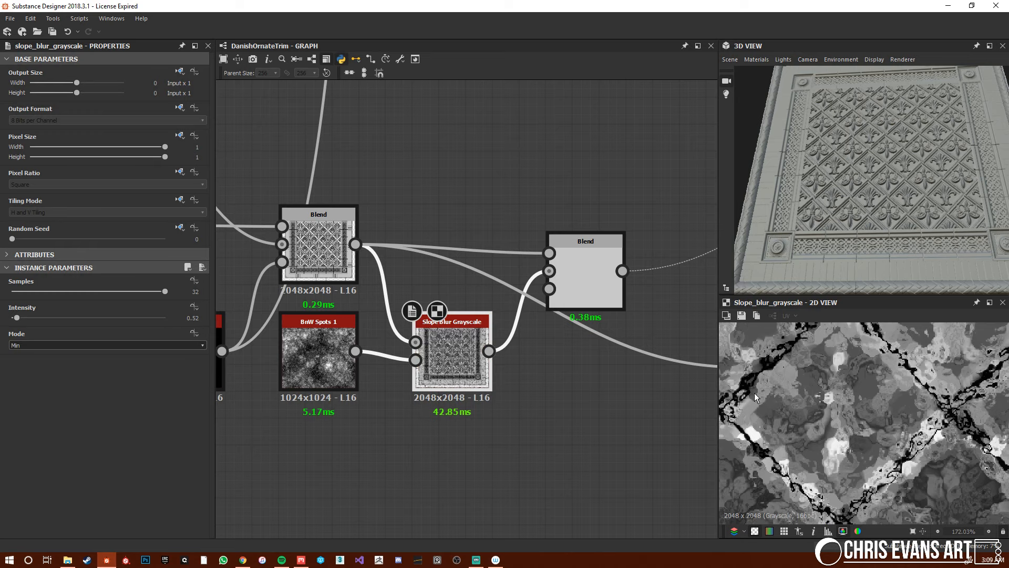
key(ctrl+z)
key(ctrl+z)
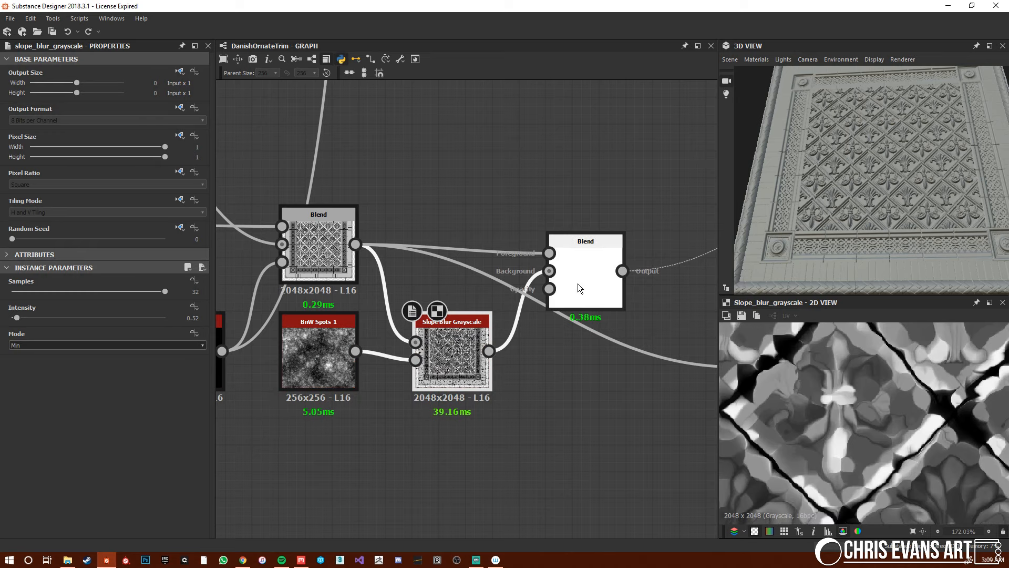
Preview the Blend that mixes the slope-blurred panel with the original and examine its edges up close in 2D.
double_click(575, 275)
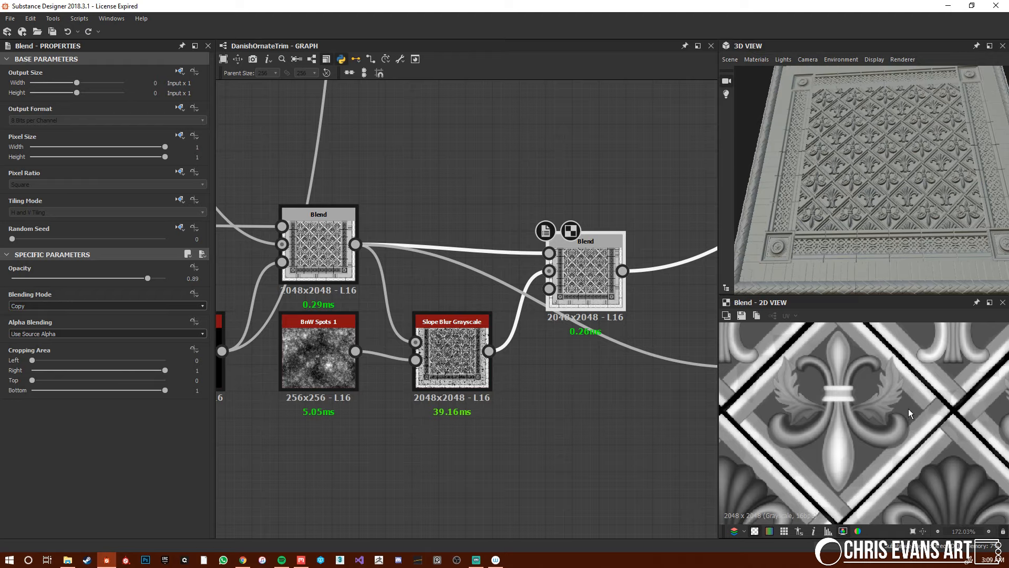
scroll(911, 413, up, 4)
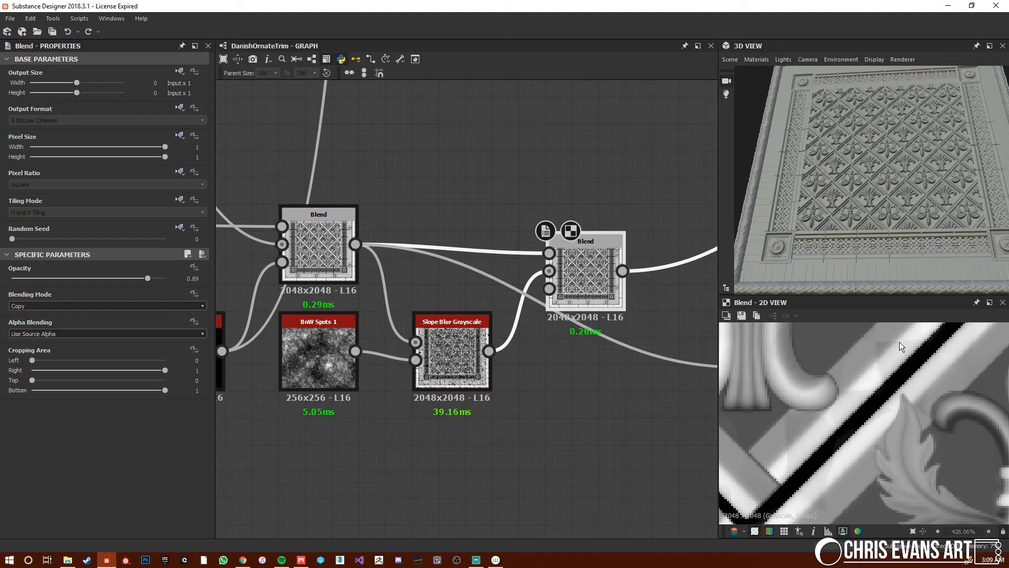
scroll(540, 353, down, 4)
Move the Base Material node past the Blend fed by BnW Spots 2 and preview that noise in the 2D view.
middle_drag(573, 414, 369, 465)
scroll(449, 432, up, 3)
drag(451, 431, 648, 397)
middle_drag(581, 319, 420, 416)
double_click(267, 319)
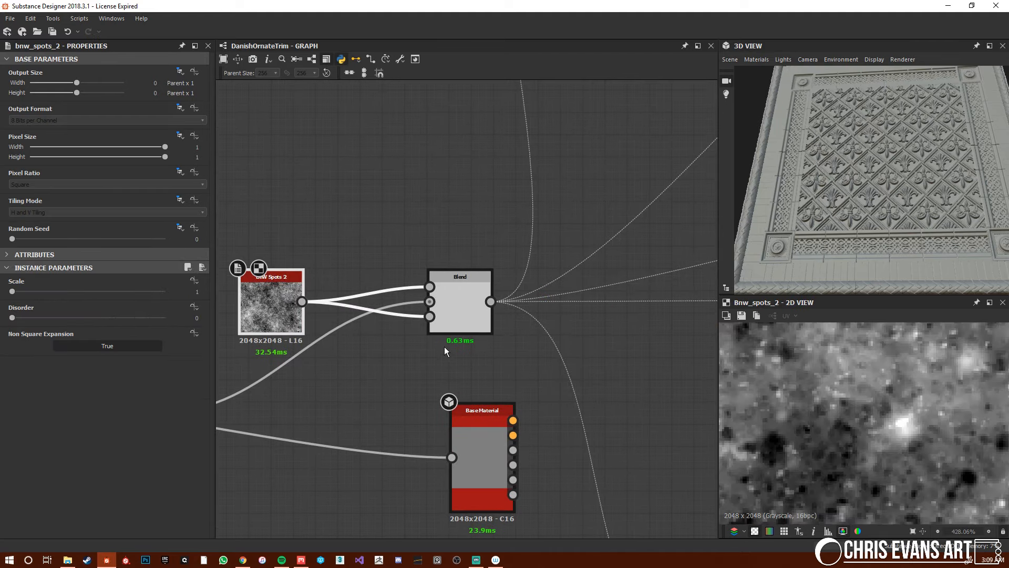
drag(510, 429, 621, 406)
Preview the Blend that overlays BnW Spots 2 on the panel height and examine its surface detail in 2D.
double_click(443, 298)
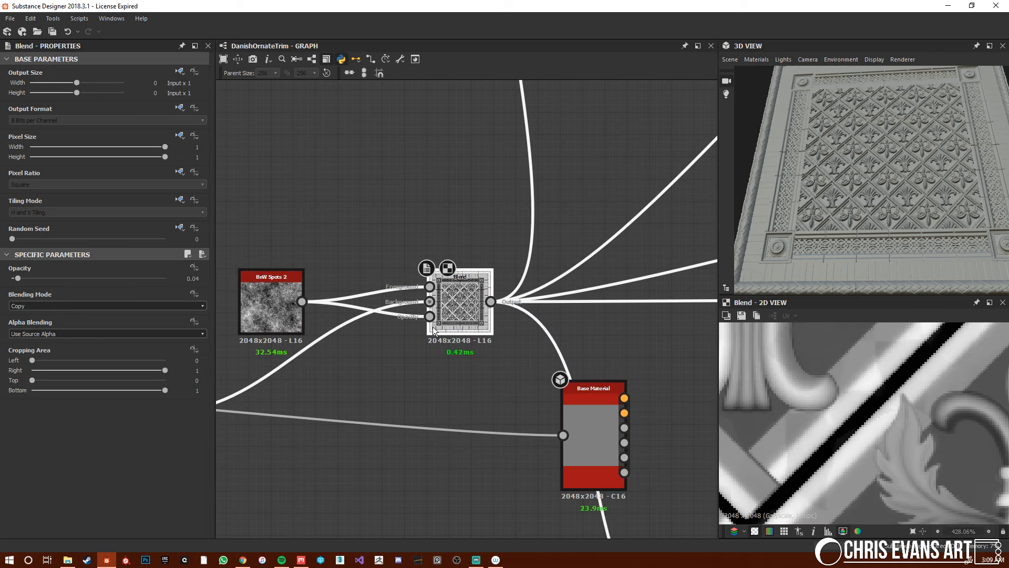
click(287, 304)
scroll(856, 500, down, 3)
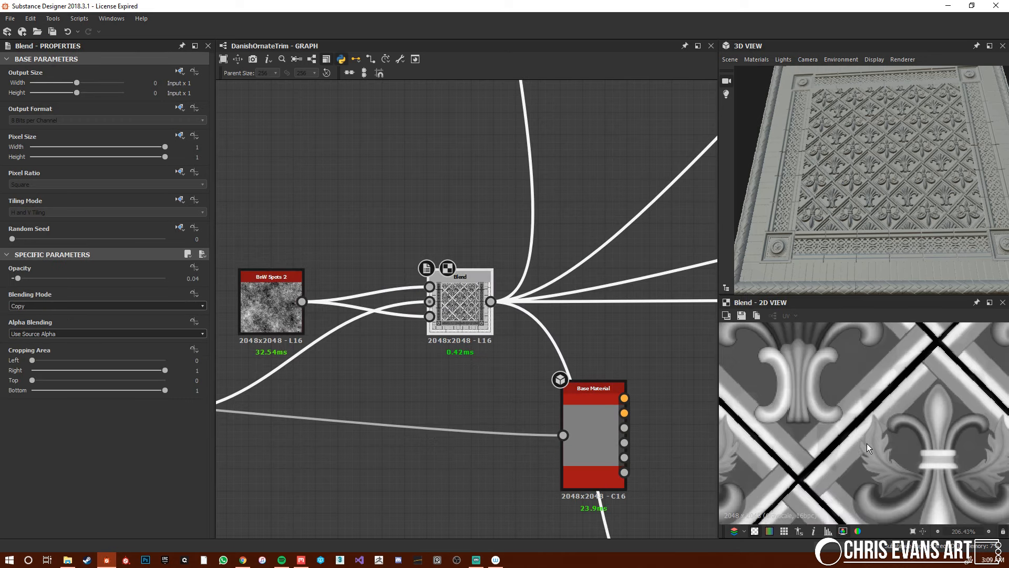
scroll(821, 190, up, 3)
scroll(821, 190, up, 2)
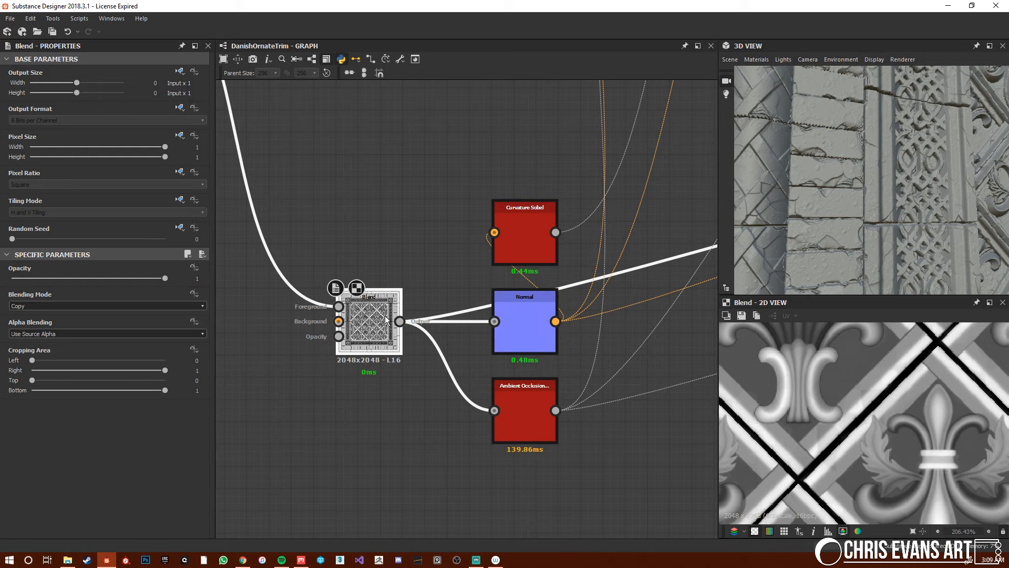
Move the Base Material node down between the BnW Spots 2 Blend and the Curvature Sobel node.
scroll(386, 321, down, 3)
scroll(333, 197, down, 3)
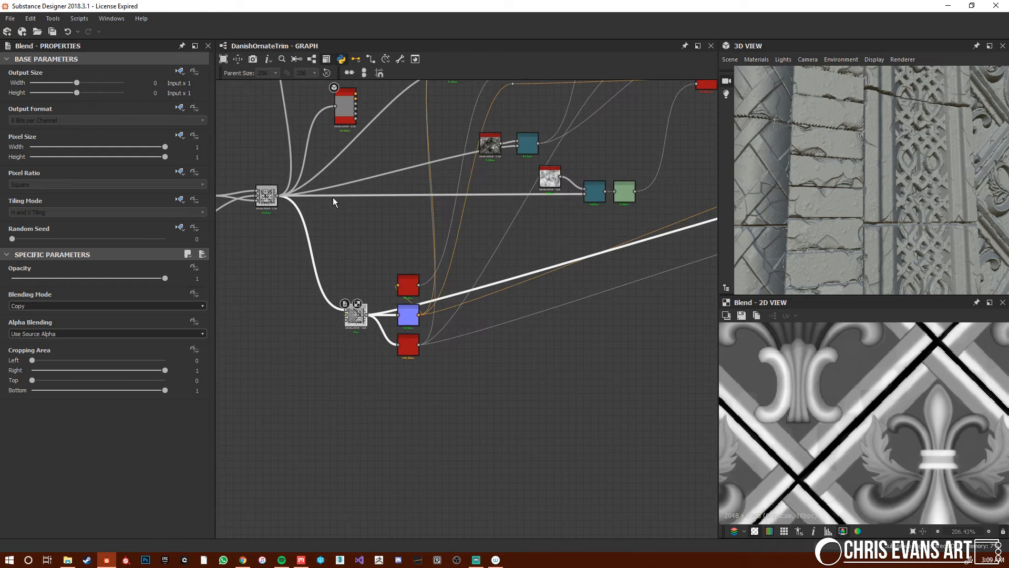
middle_drag(348, 147, 363, 180)
drag(362, 155, 396, 266)
scroll(425, 381, up, 3)
scroll(425, 381, up, 2)
Preview the Curvature Sobel node's output for the whole panel in the 2D view.
double_click(421, 203)
scroll(444, 332, down, 3)
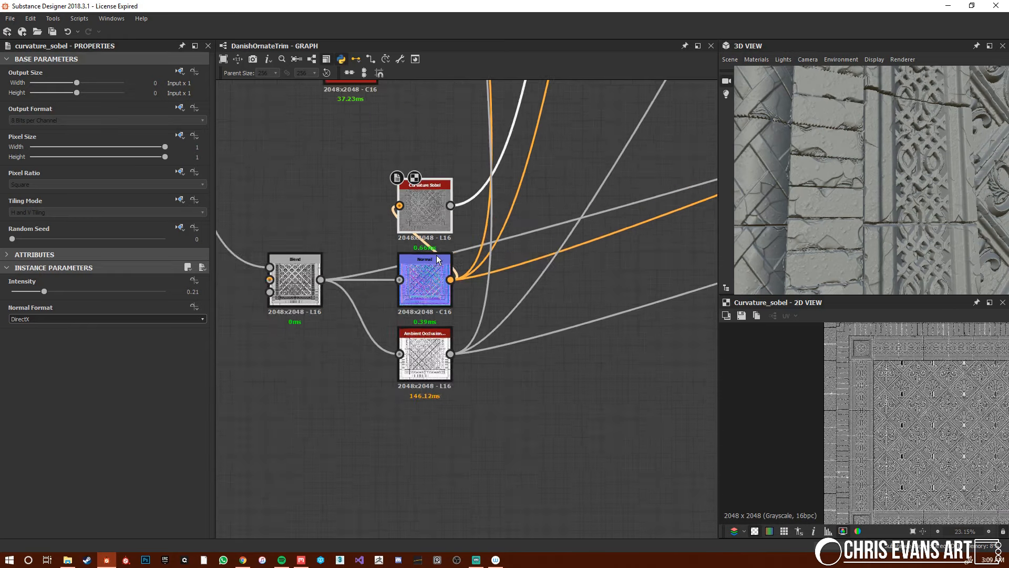
scroll(445, 332, down, 5)
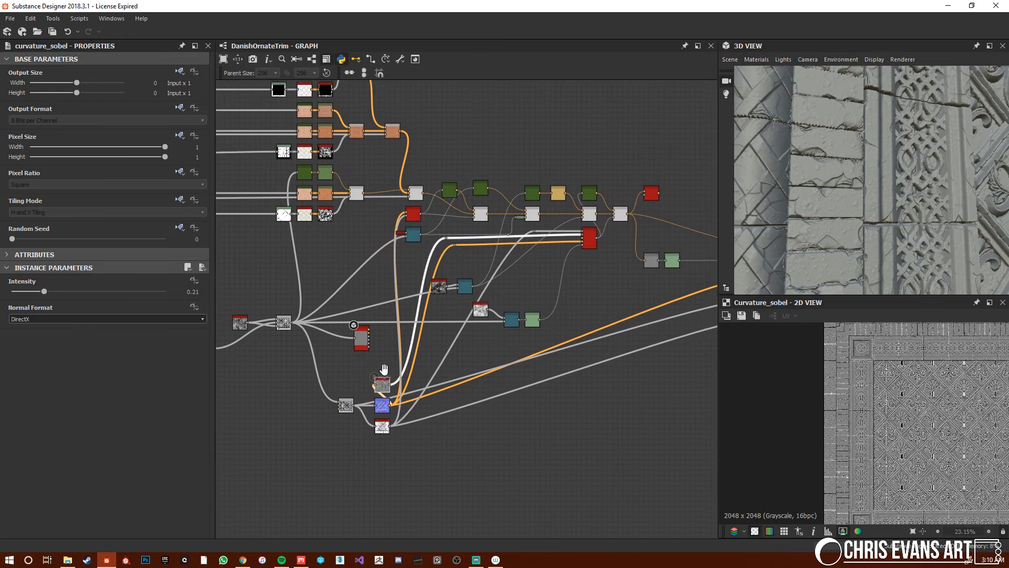
Move the Base Material node up and away from the height Blend and its Curvature, Normal and Ambient Occlusion nodes.
middle_drag(380, 365, 461, 362)
scroll(378, 330, up, 3)
drag(379, 330, 342, 195)
middle_drag(291, 205, 466, 470)
scroll(508, 431, down, 1)
drag(508, 432, 657, 157)
Locate the colour section of the graph and preview the uppermost Gradient Map over the whole panel in 2D.
middle_drag(447, 168, 637, 314)
scroll(462, 274, down, 2)
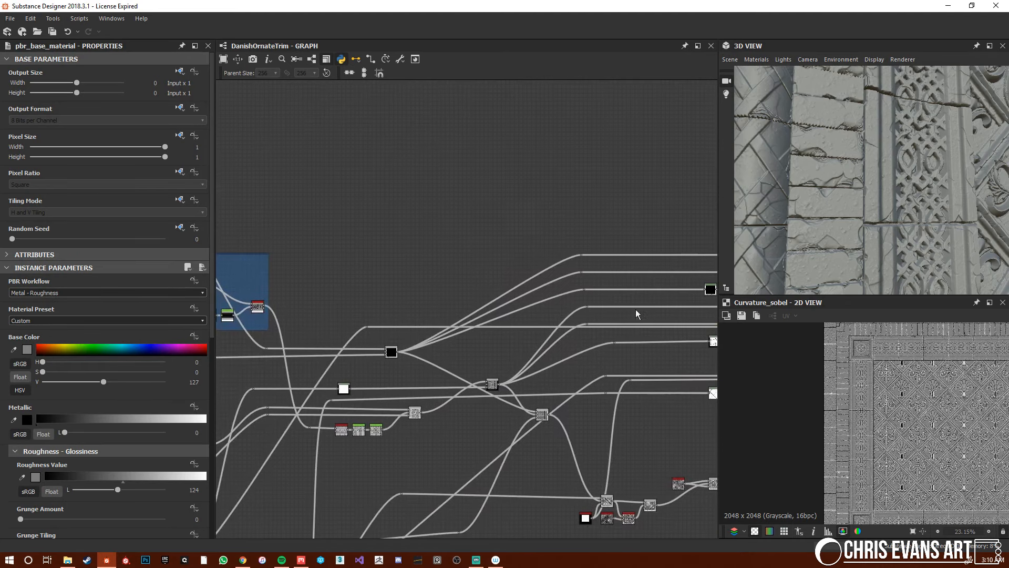
middle_drag(366, 325, 473, 308)
middle_drag(359, 233, 316, 282)
middle_drag(699, 293, 498, 257)
scroll(497, 257, up, 5)
middle_drag(601, 242, 339, 263)
scroll(578, 269, up, 2)
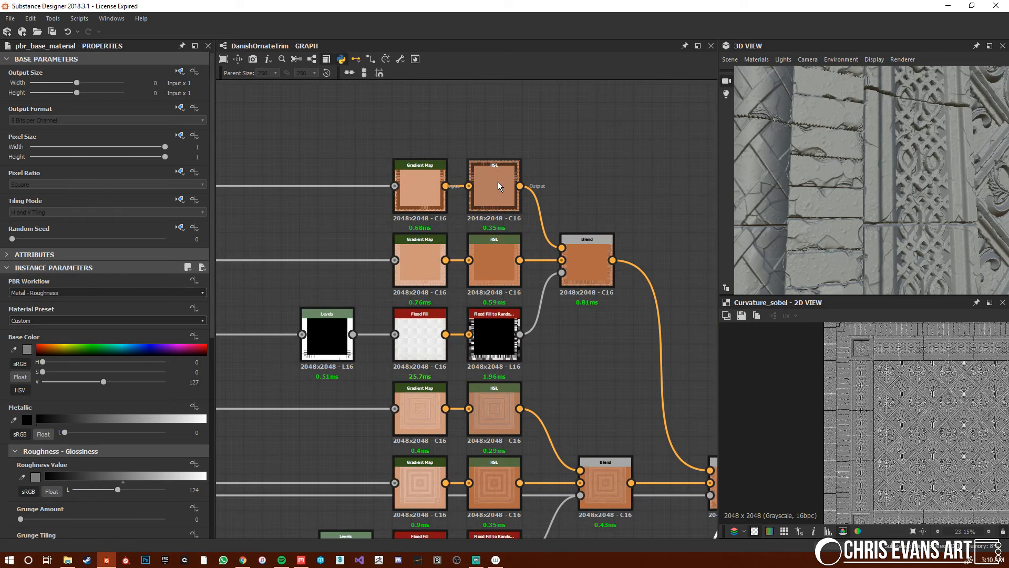
double_click(420, 188)
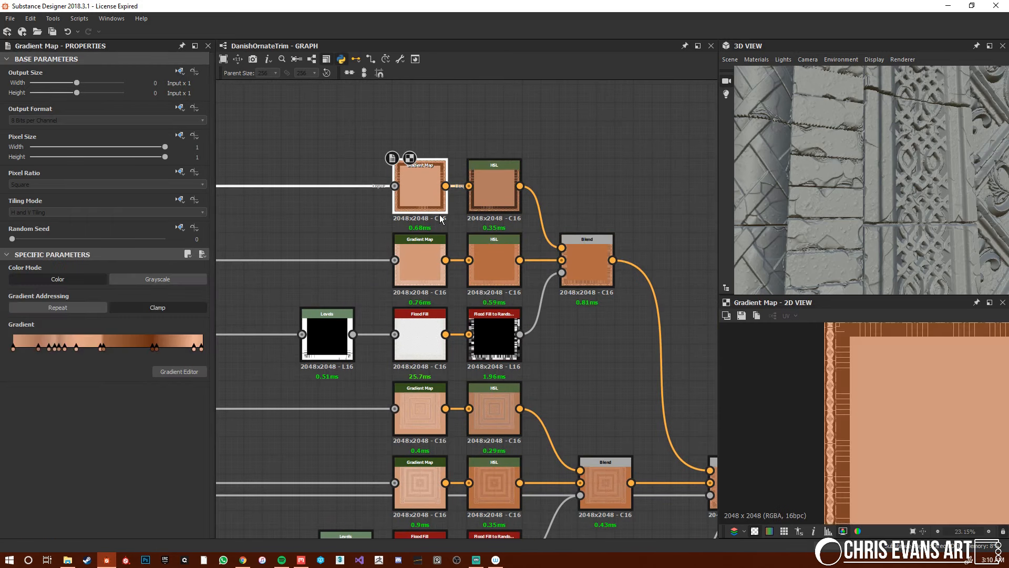
scroll(890, 429, down, 4)
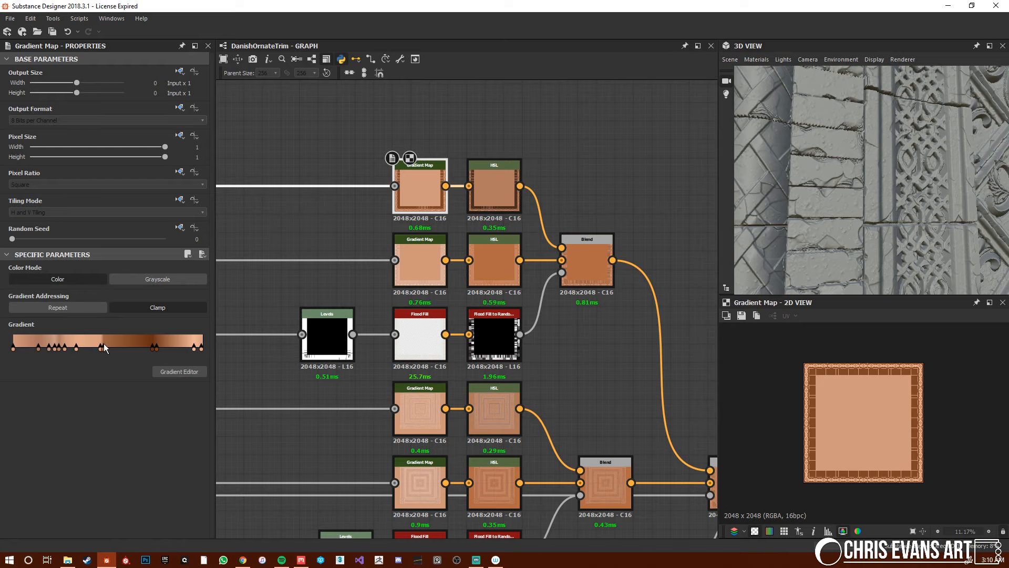
Preview the Blend combining the two uppermost HSL nodes and examine the colour variation in its border.
scroll(488, 227, up, 3)
middle_drag(665, 302, 553, 282)
click(554, 277)
scroll(853, 440, up, 5)
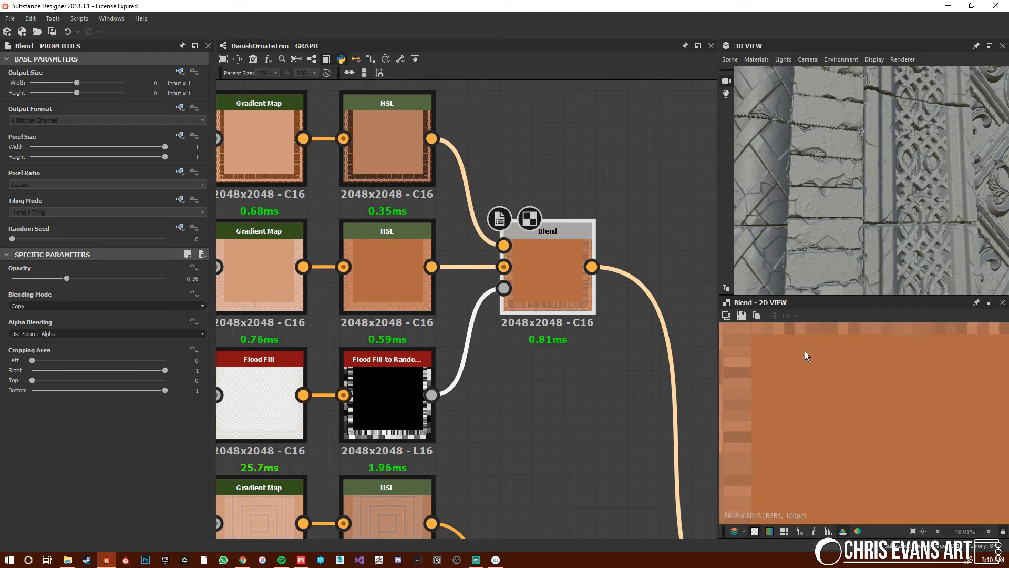
scroll(883, 403, down, 2)
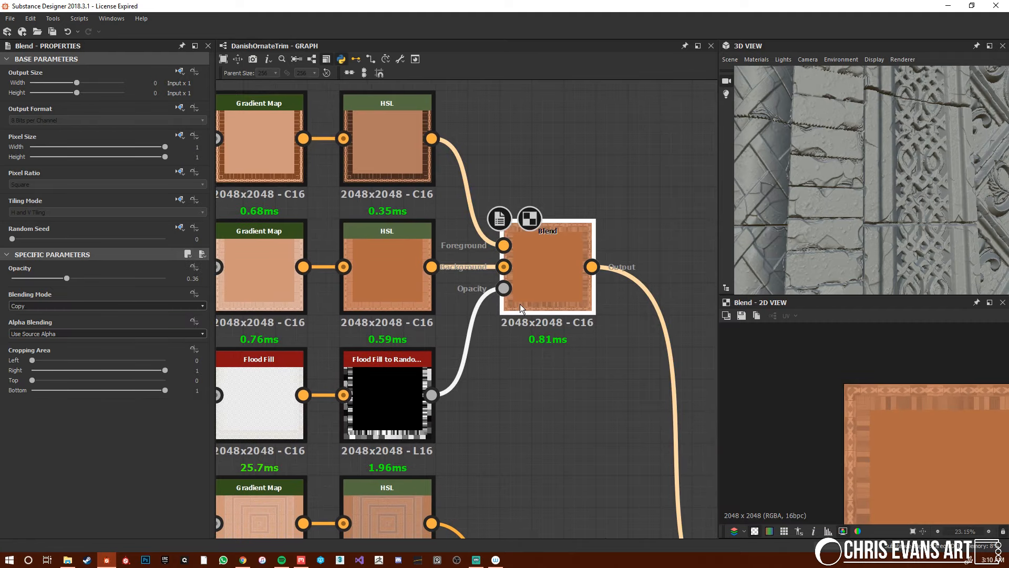
Examine the Levels mask that feeds the upper Flood Fill node, zooming in on its tile outlines in 2D.
scroll(520, 304, down, 5)
scroll(508, 282, up, 2)
scroll(508, 282, up, 1)
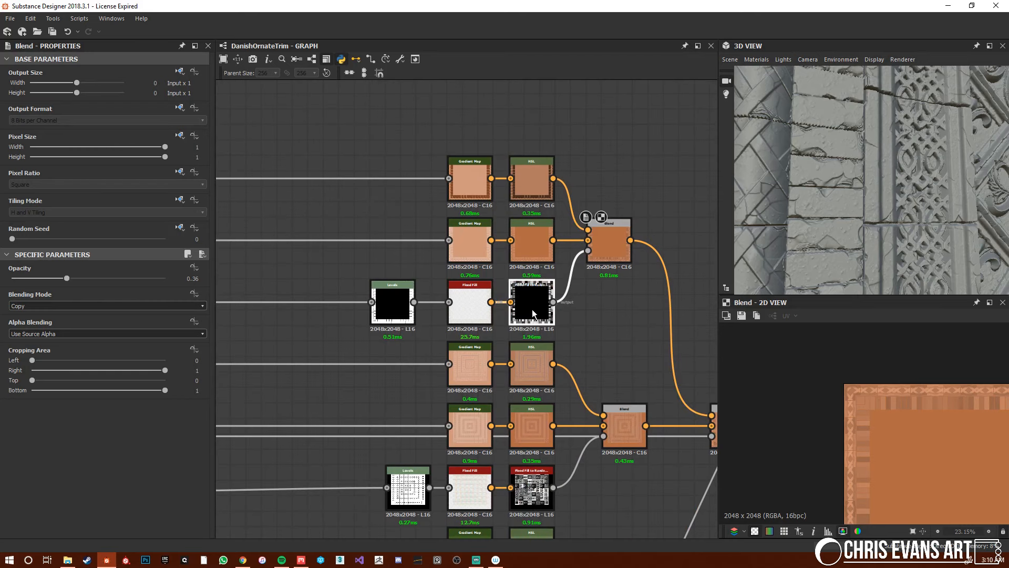
click(532, 309)
click(393, 302)
scroll(855, 409, up, 6)
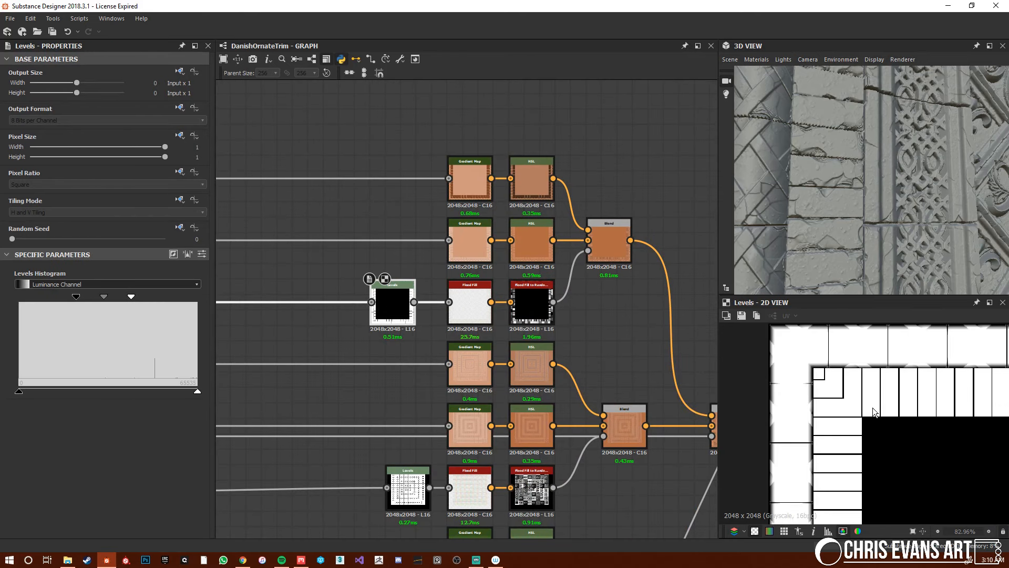
Preview the upper Flood Fill node with transparency display turned off, along with its Flood Fill to Random Grayscale node.
click(465, 297)
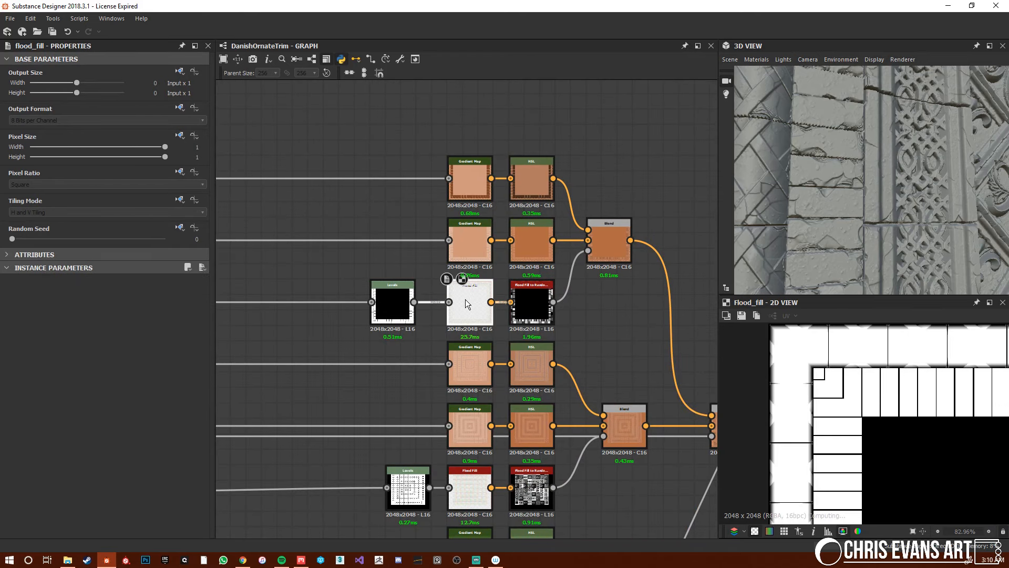
click(755, 531)
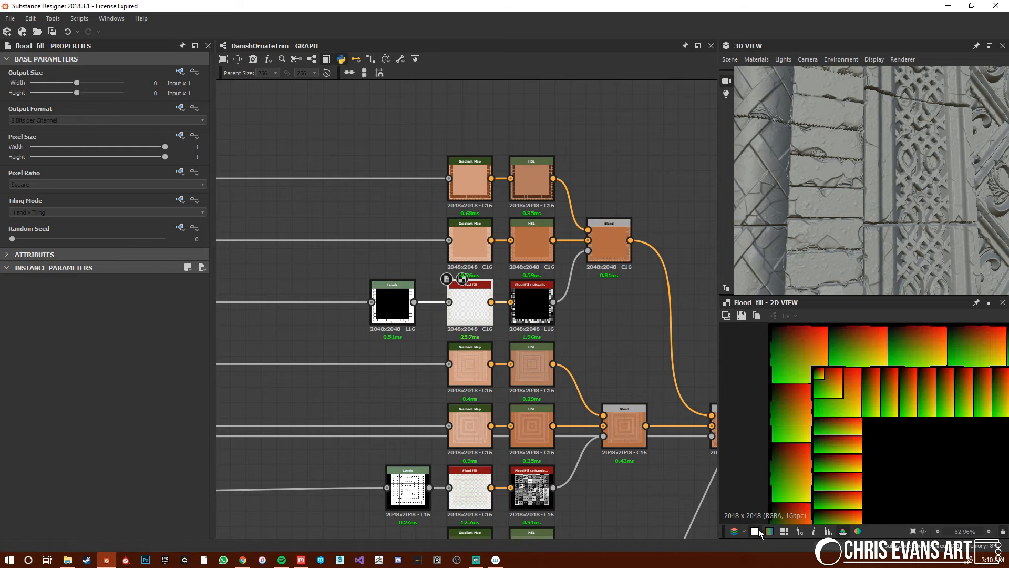
click(514, 311)
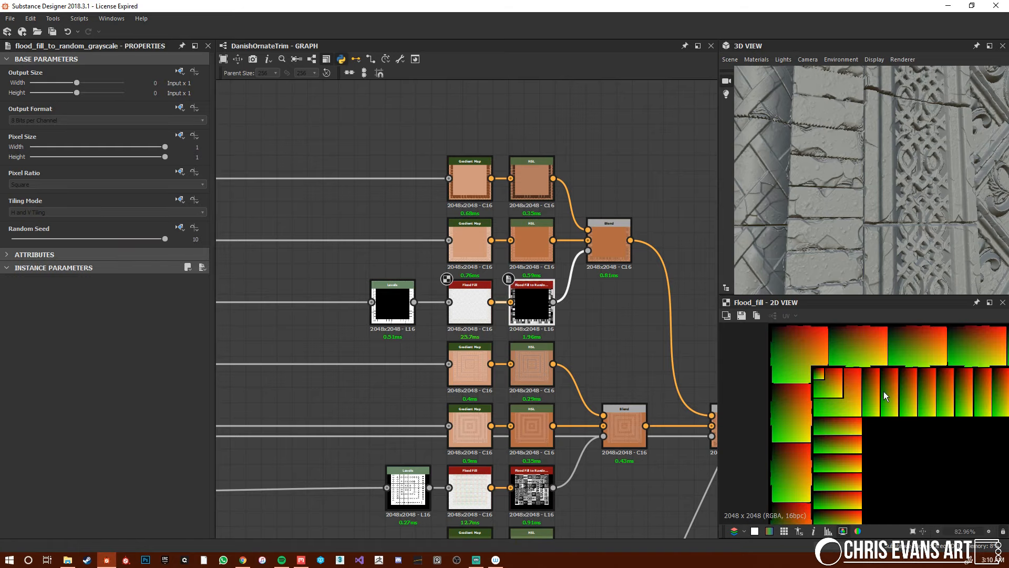
double_click(542, 311)
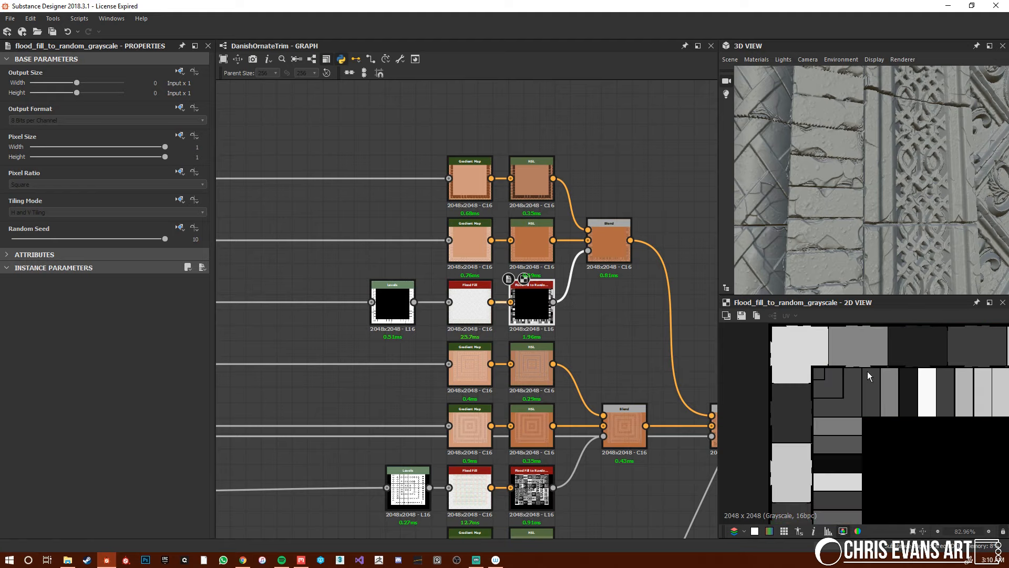
Compare the two uppermost HSL nodes with the Blend they feed and inspect the blended border tiles in 2D.
double_click(609, 240)
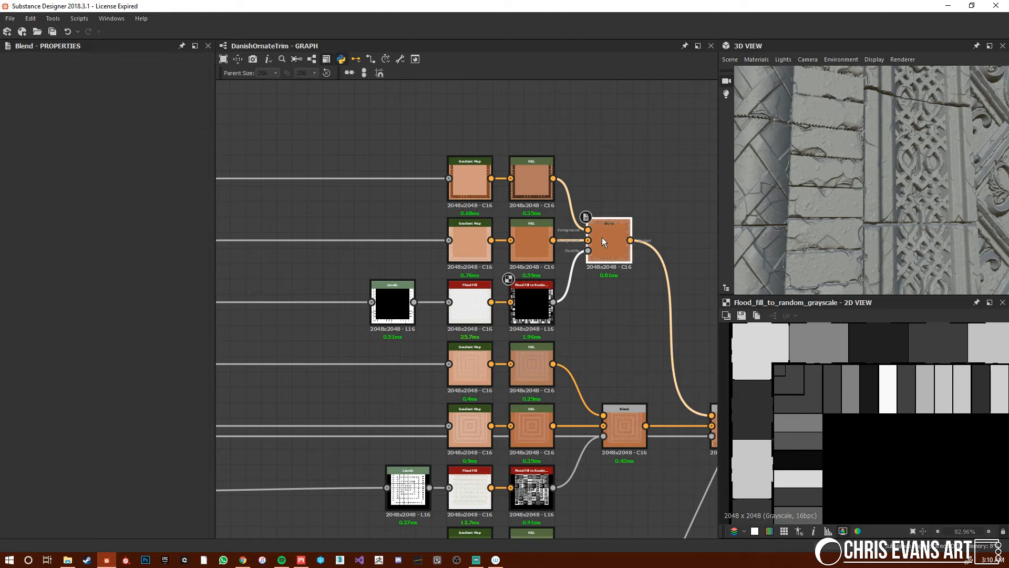
double_click(536, 237)
double_click(535, 200)
double_click(600, 251)
scroll(841, 397, down, 4)
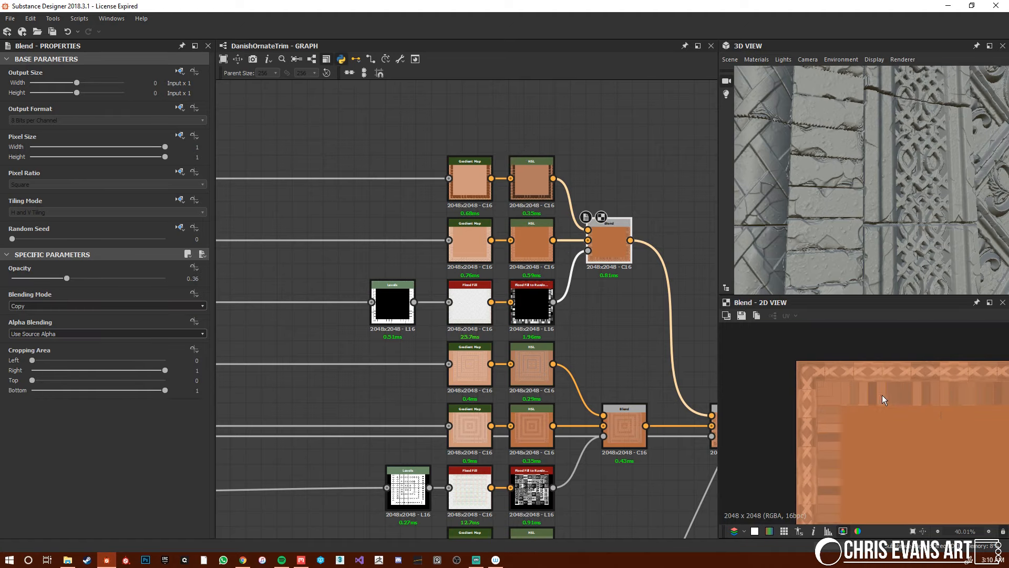
middle_drag(881, 397, 775, 372)
middle_drag(883, 449, 889, 339)
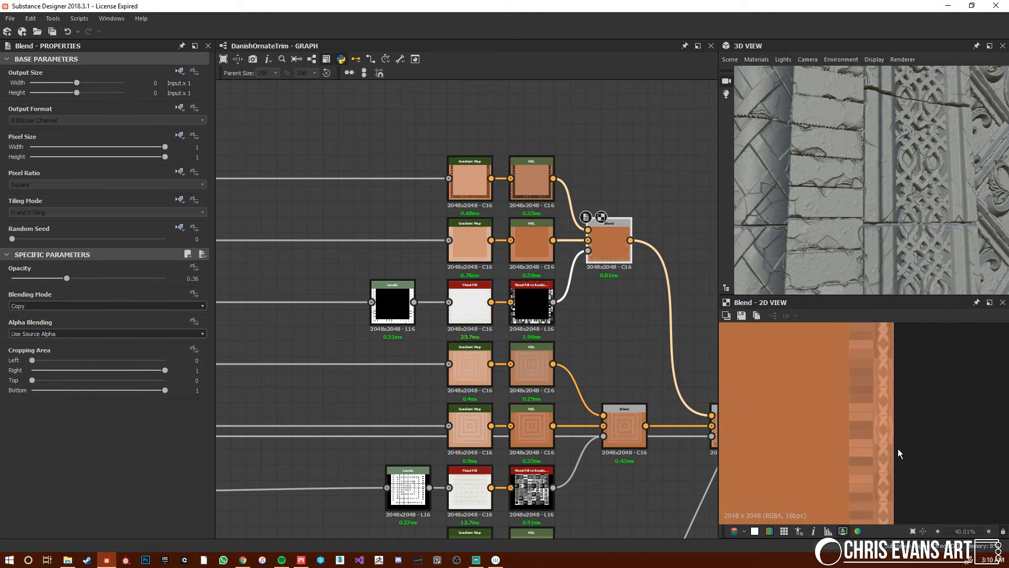
Set the opacity of the Blend combining the two uppermost HSL nodes to 0.42.
middle_drag(593, 295, 566, 283)
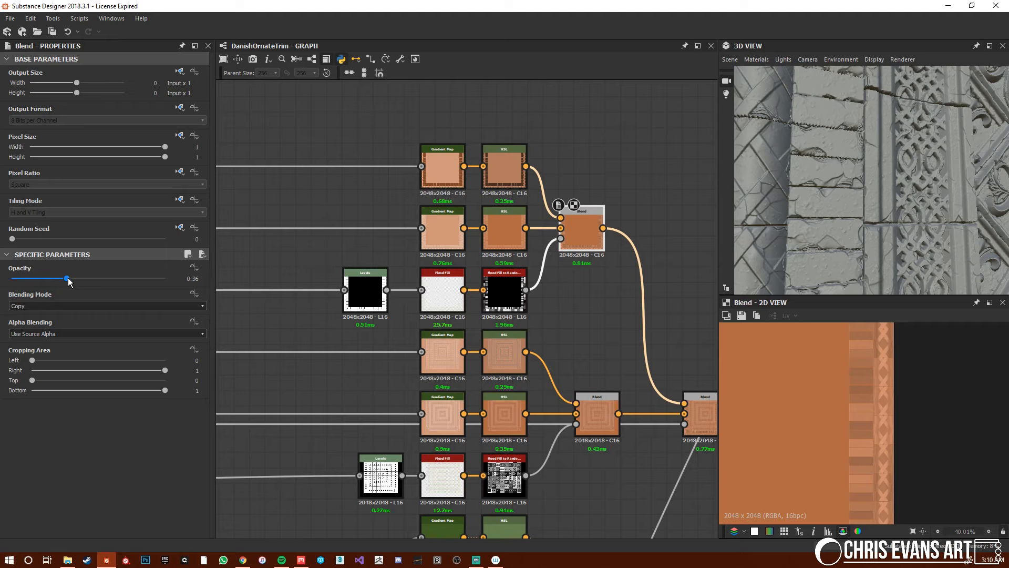
mouse_move(68, 279)
mouse_down()
mouse_move(26, 279)
mouse_move(154, 279)
mouse_move(76, 279)
mouse_up()
scroll(584, 345, down, 1)
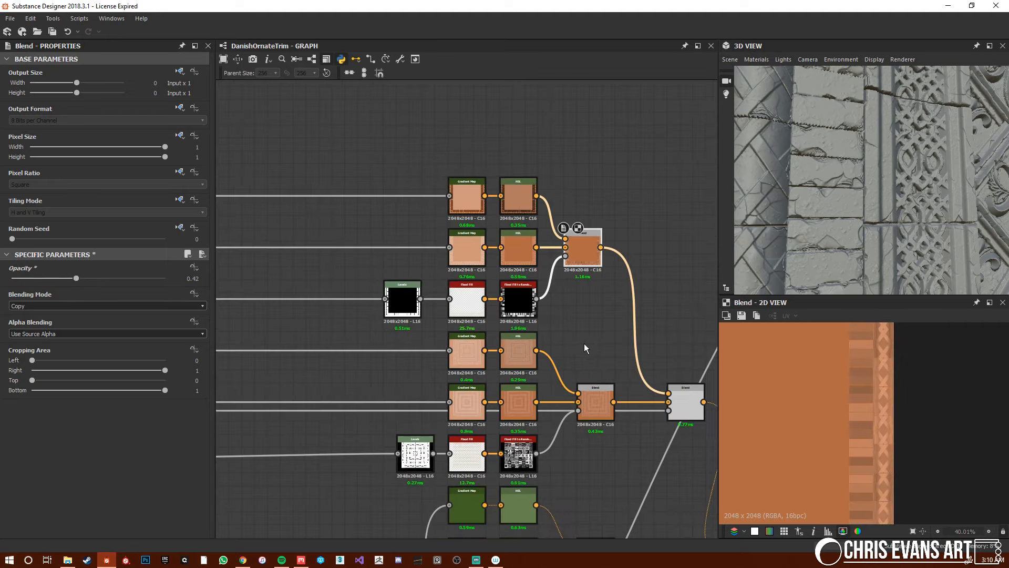
Undo the last opacity change and examine the Blend combining the two middle HSL nodes, zooming in on the square panel pattern.
key(ctrl+z)
middle_drag(584, 343, 445, 245)
scroll(450, 310, up, 3)
click(466, 339)
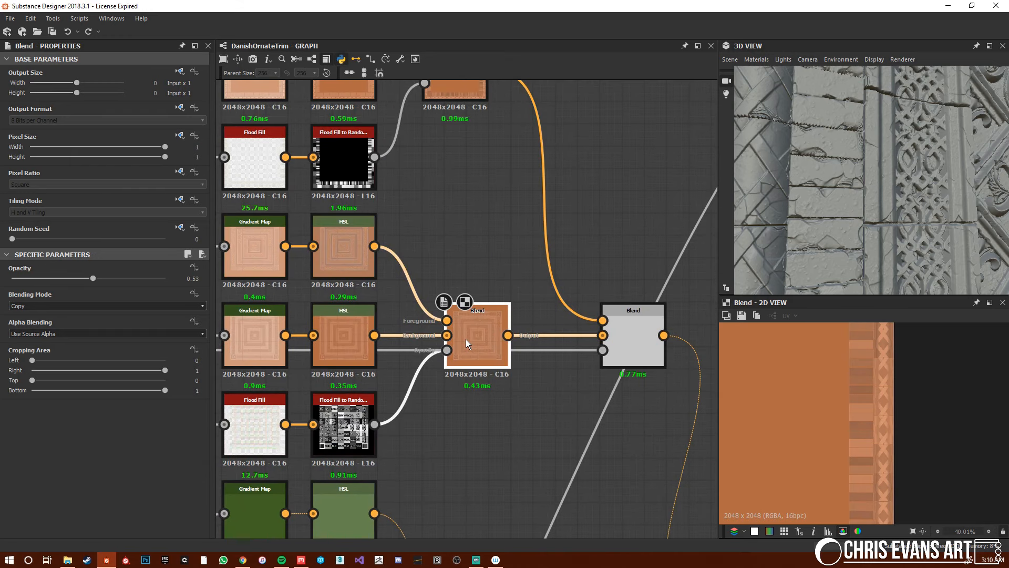
scroll(863, 439, up, 2)
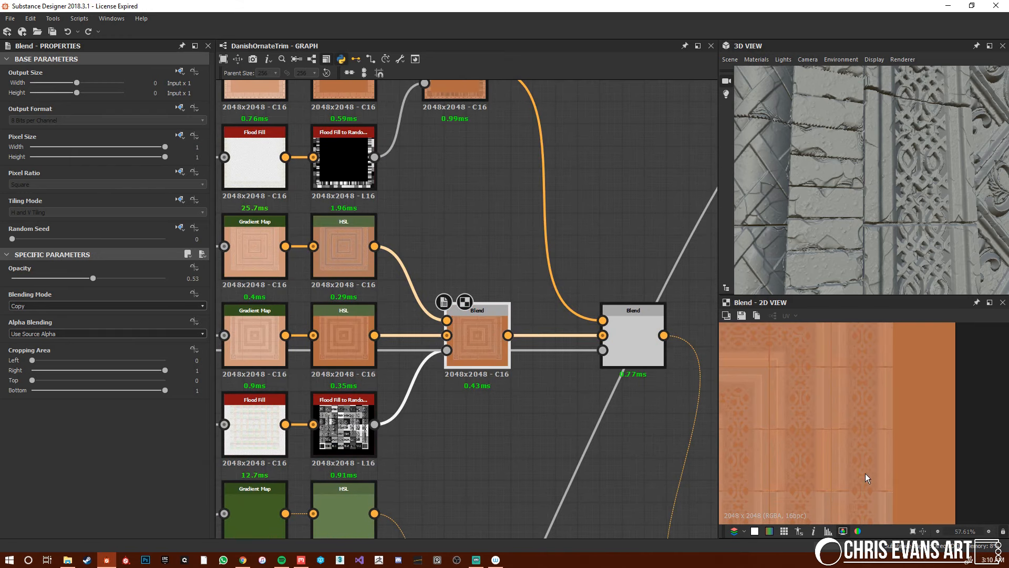
scroll(865, 473, up, 4)
scroll(510, 293, down, 3)
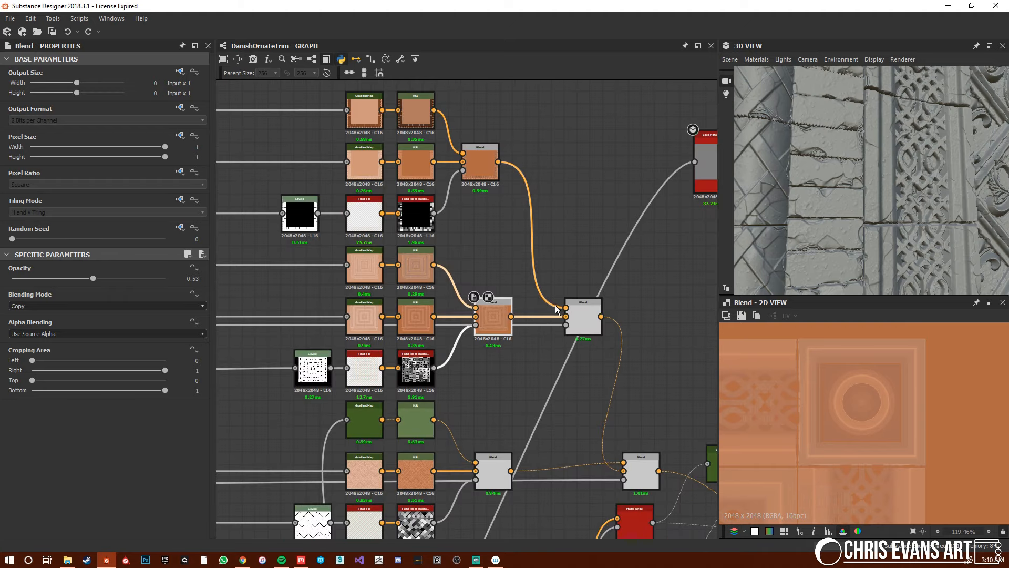
Examine the Blend joining the border and middle panel colours, and trace its Levels opacity mask back to the OuterTrimMask frame.
click(581, 316)
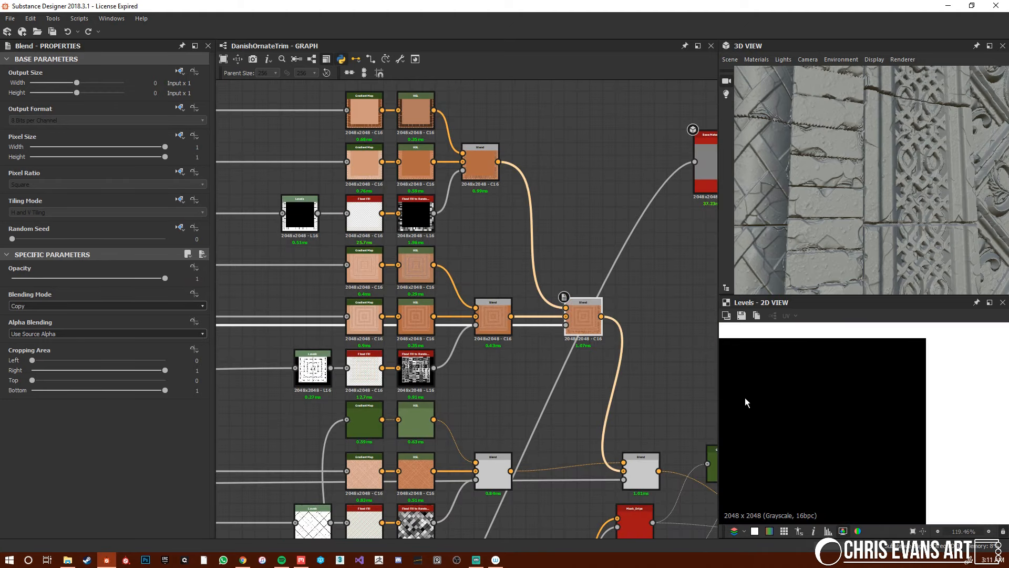
scroll(879, 423, down, 6)
scroll(431, 374, down, 6)
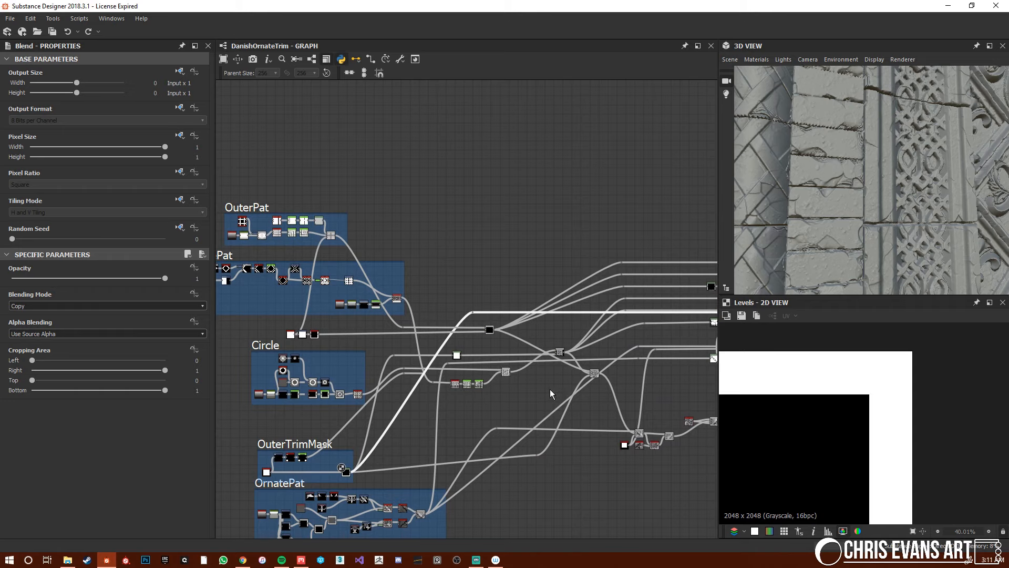
scroll(550, 389, up, 10)
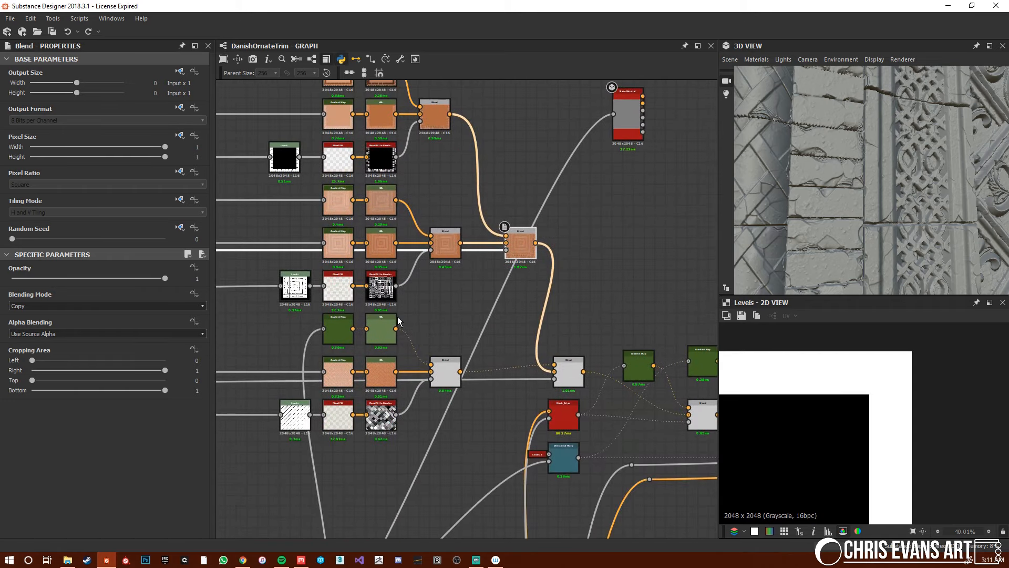
Inspect the per-tile values of the Flood Fill to Random Grayscale node that masks the middle panel Blend.
scroll(389, 305, up, 2)
double_click(383, 294)
scroll(846, 449, up, 3)
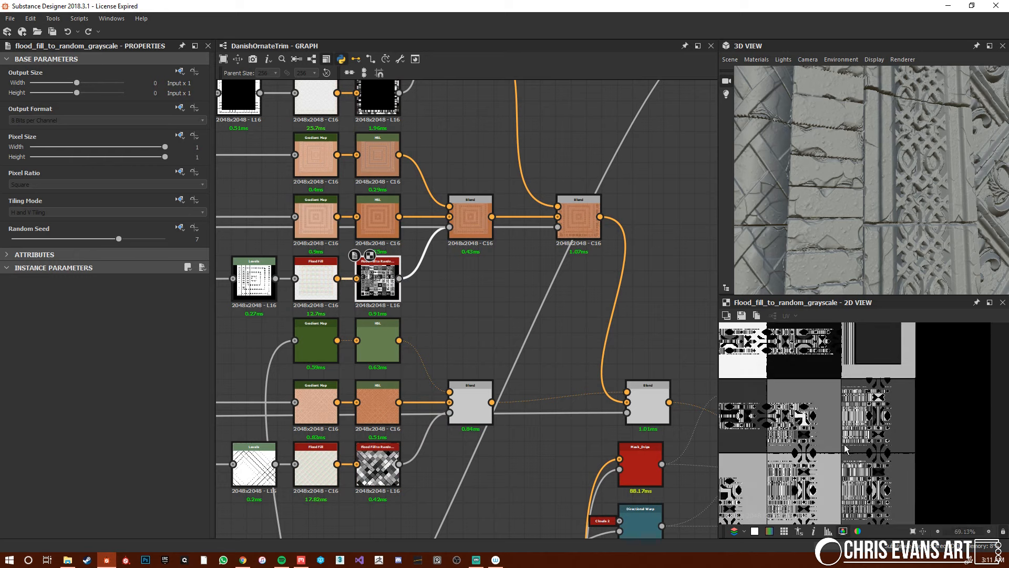
scroll(848, 448, up, 2)
scroll(874, 396, down, 5)
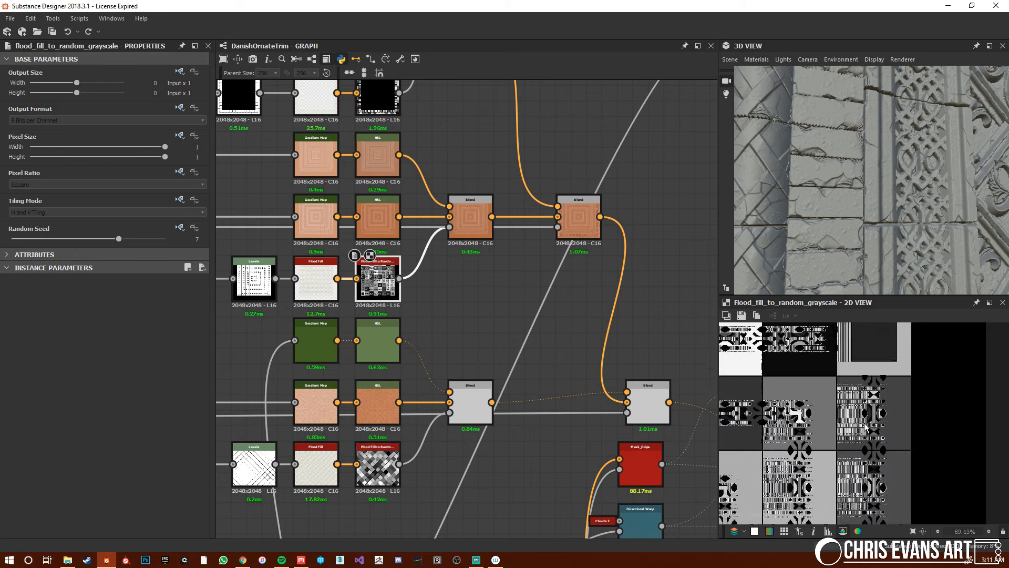
scroll(890, 383, up, 4)
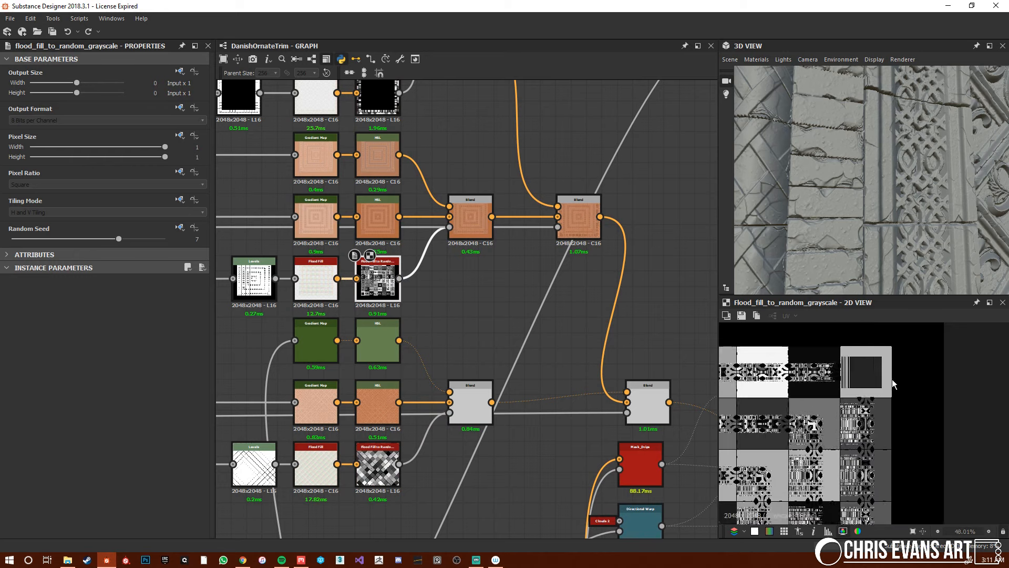
Preview the diamond tiles' random grayscale mask, the two HSL nodes above it and the Blend they feed.
click(376, 475)
scroll(829, 417, down, 8)
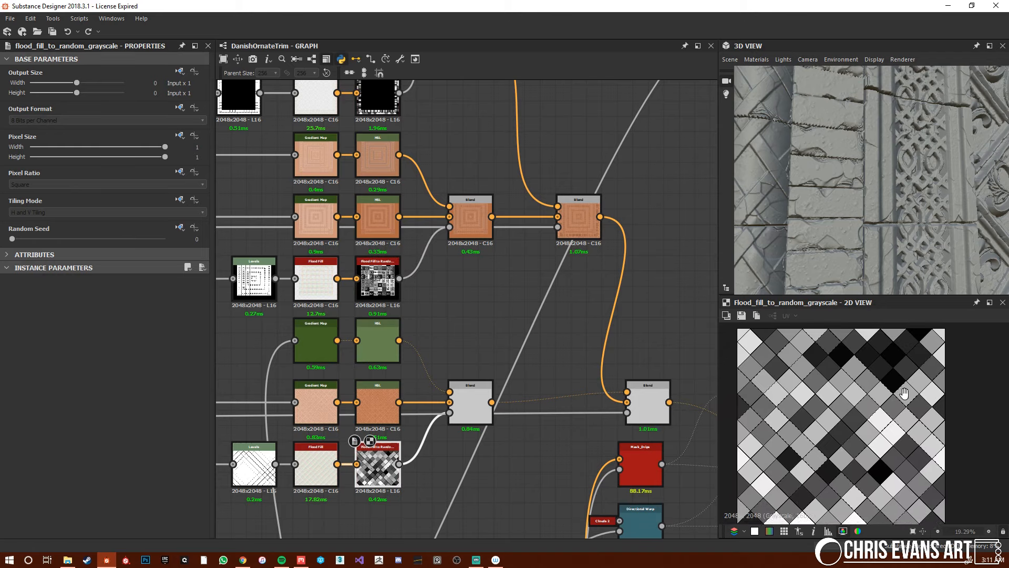
middle_drag(904, 394, 912, 379)
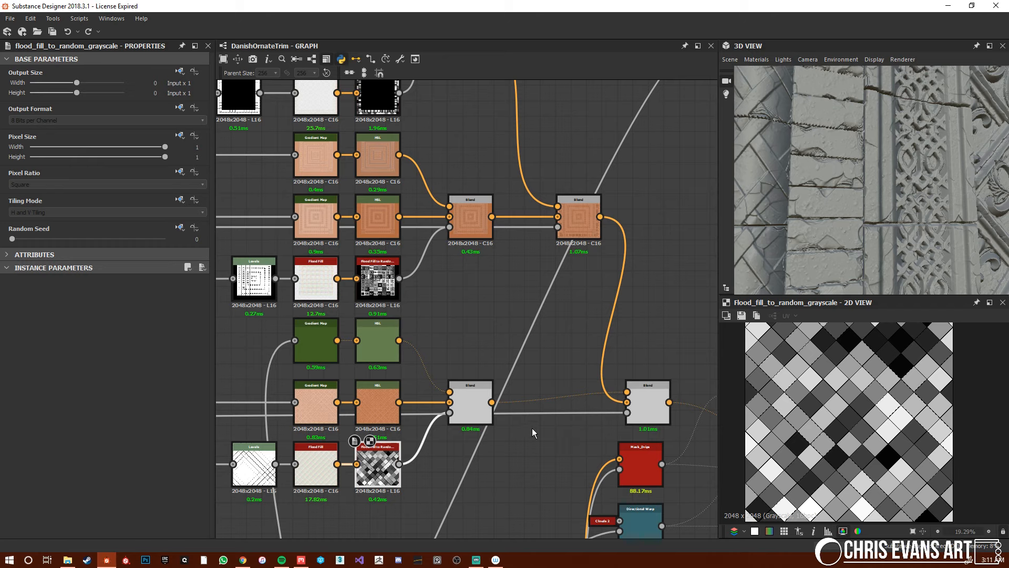
double_click(471, 404)
scroll(949, 418, up, 7)
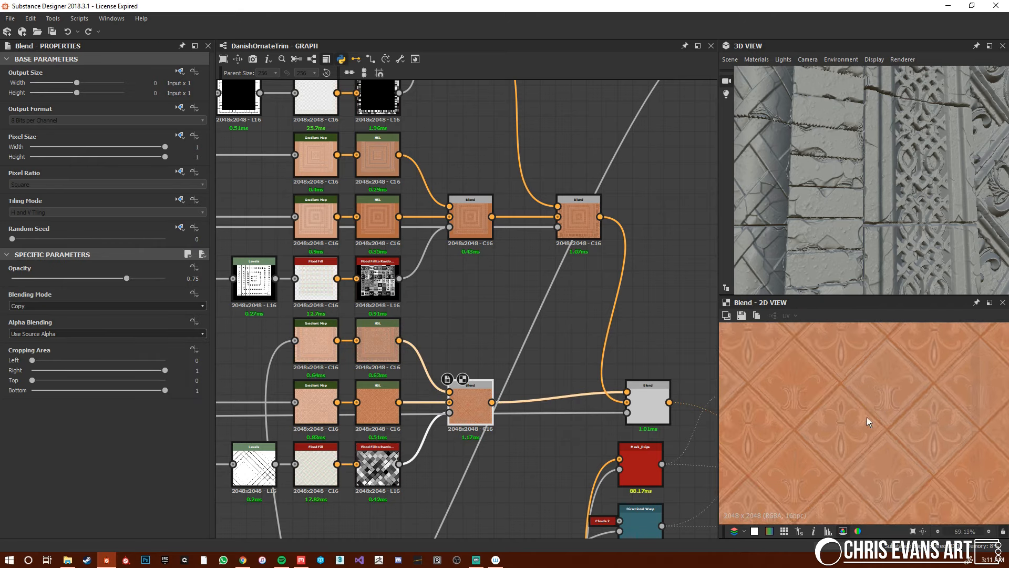
double_click(377, 341)
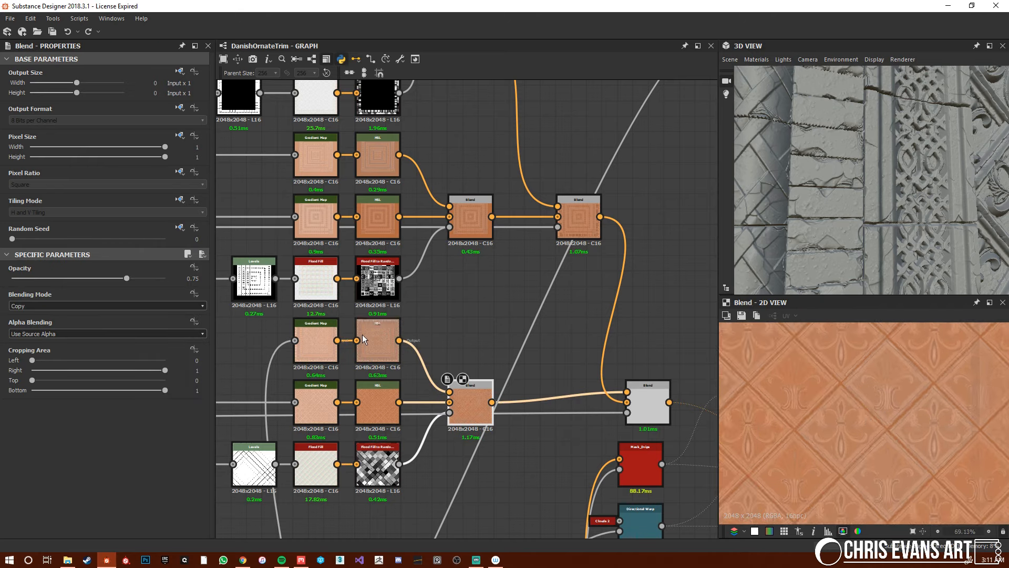
double_click(381, 410)
double_click(470, 407)
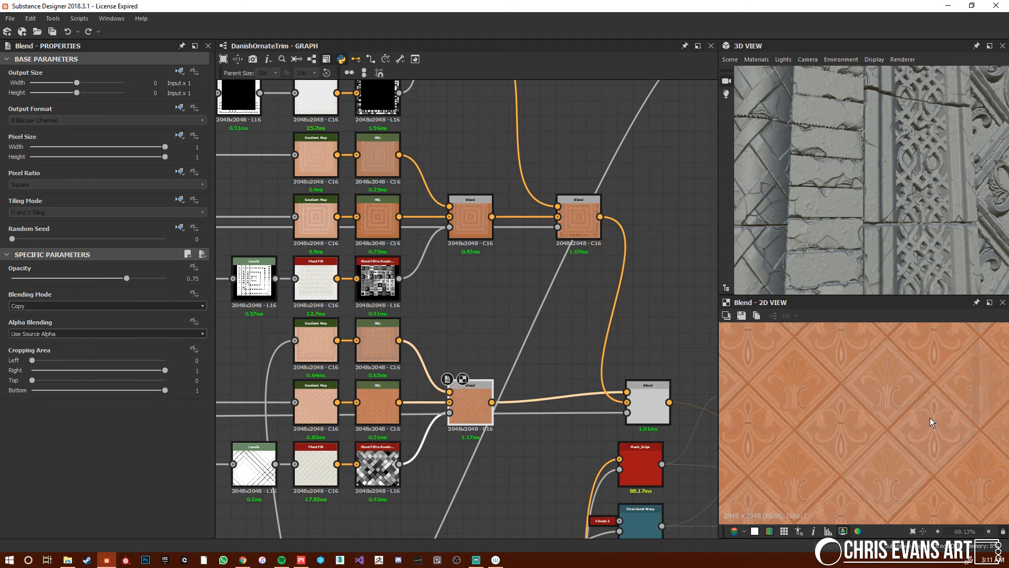
double_click(380, 468)
double_click(471, 406)
Preview the Blend that merges the diamond tiles with the bordered panels, along with the Shape node masking it.
scroll(679, 393, down, 1)
middle_drag(665, 396, 513, 372)
double_click(512, 375)
scroll(943, 422, down, 3)
scroll(933, 415, up, 3)
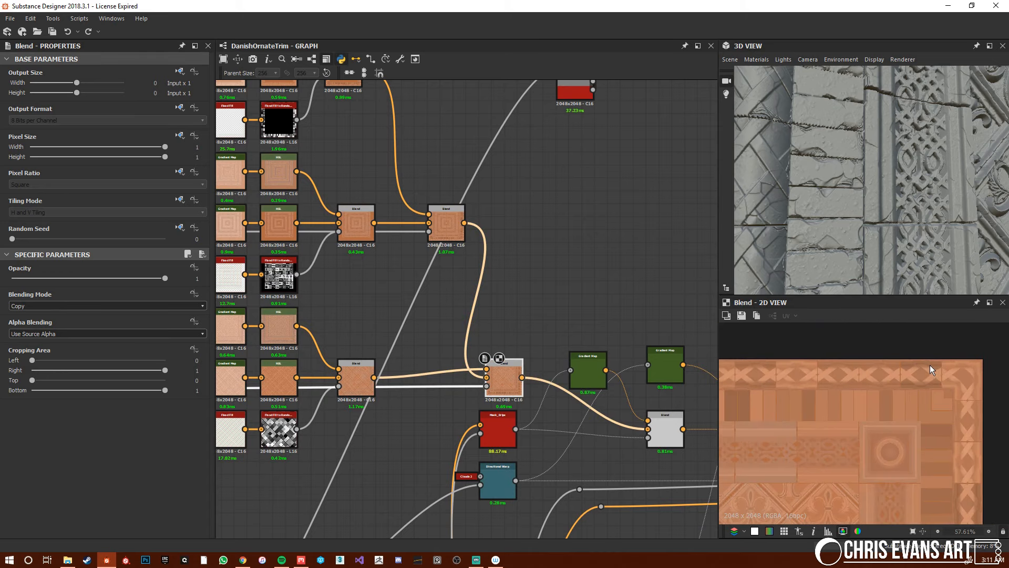
double_click(486, 386)
scroll(894, 408, down, 8)
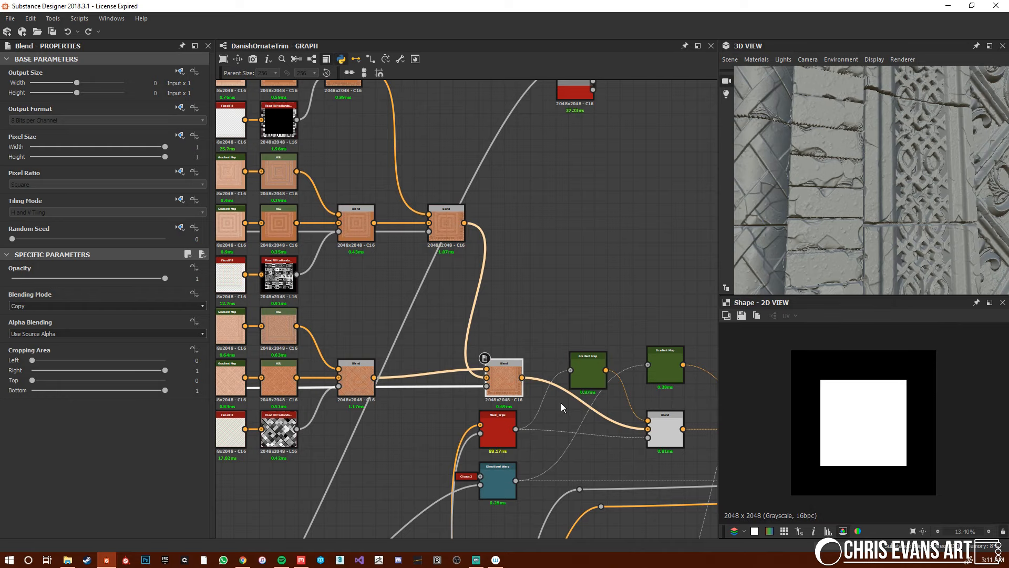
Preview the Mask_Drips node and examine its drip pattern in the 2D view.
middle_drag(562, 407, 387, 343)
scroll(546, 357, up, 2)
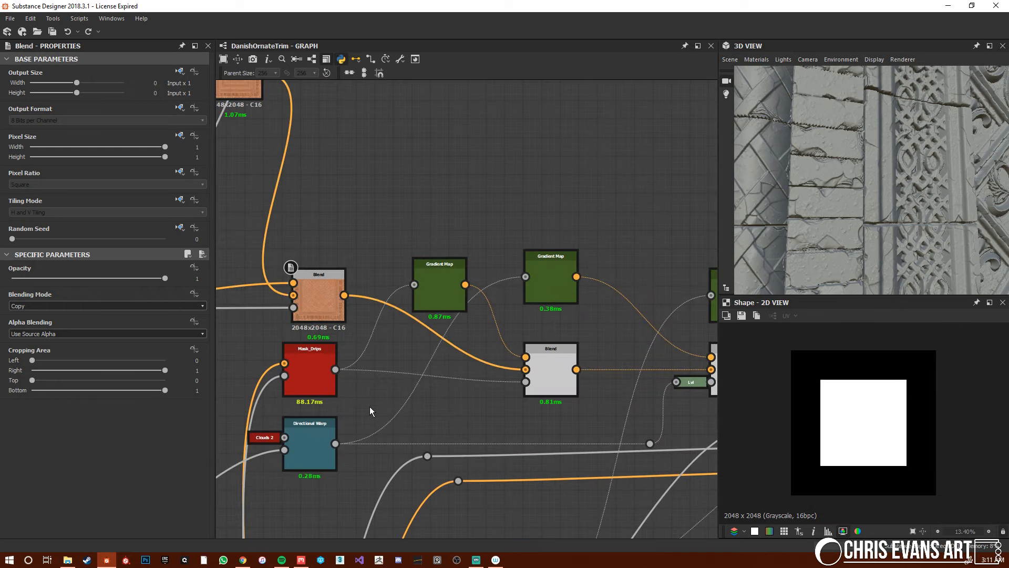
double_click(315, 474)
middle_drag(314, 477, 461, 268)
scroll(461, 269, down, 1)
double_click(466, 191)
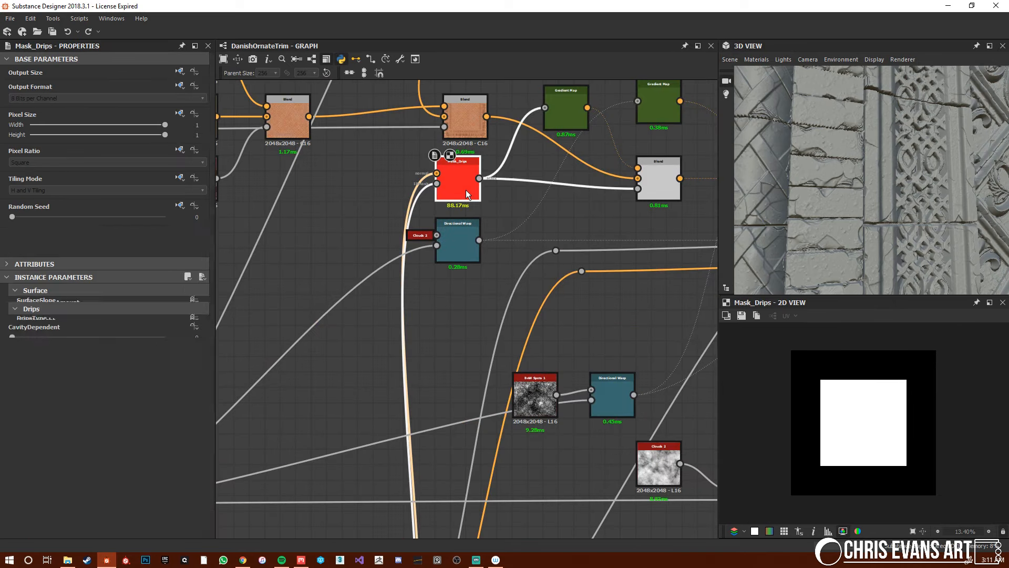
scroll(425, 402, down, 2)
middle_drag(425, 401, 433, 439)
scroll(456, 330, up, 6)
scroll(425, 326, down, 3)
Preview the brown Gradient Map driven by Mask_Drips and the Screen-mode Blend that adds it to the base colour.
middle_drag(576, 361, 471, 362)
scroll(473, 279, up, 1)
double_click(443, 258)
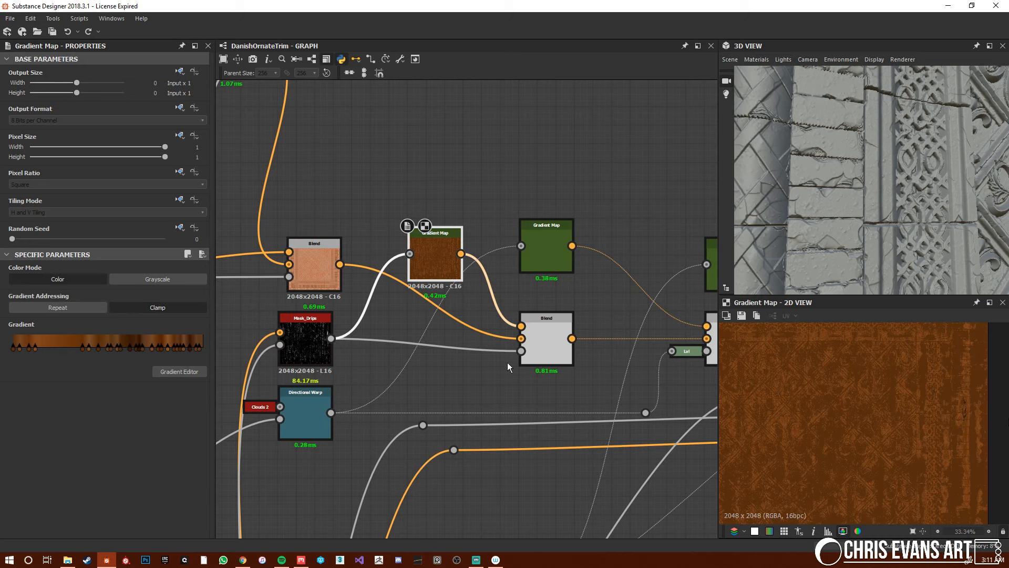
double_click(541, 337)
scroll(999, 415, up, 2)
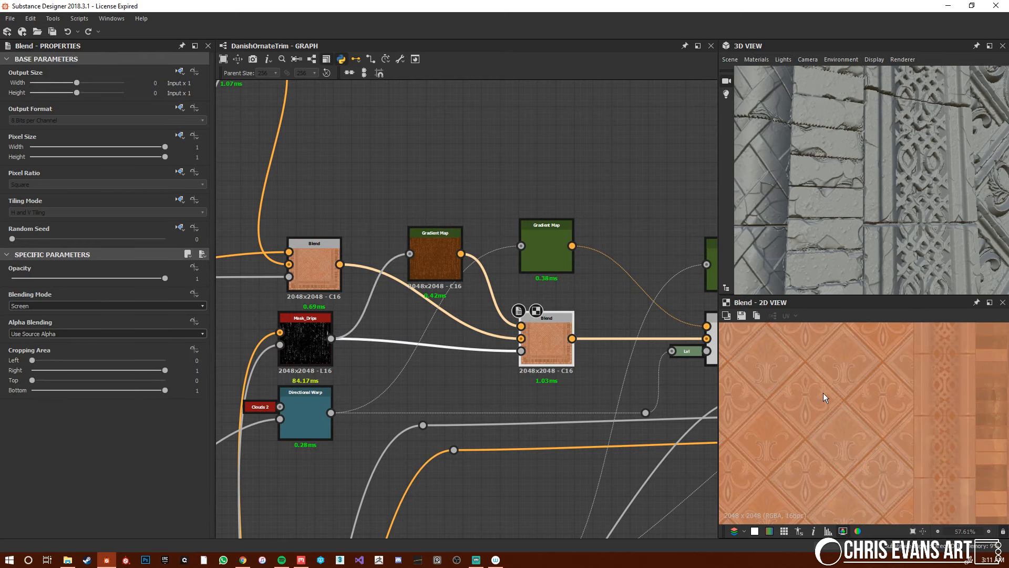
Compare the Mask_Drips opacity input with the Screen-mode Blend result, zooming in on the ornate vertical strip.
double_click(521, 349)
scroll(992, 414, up, 4)
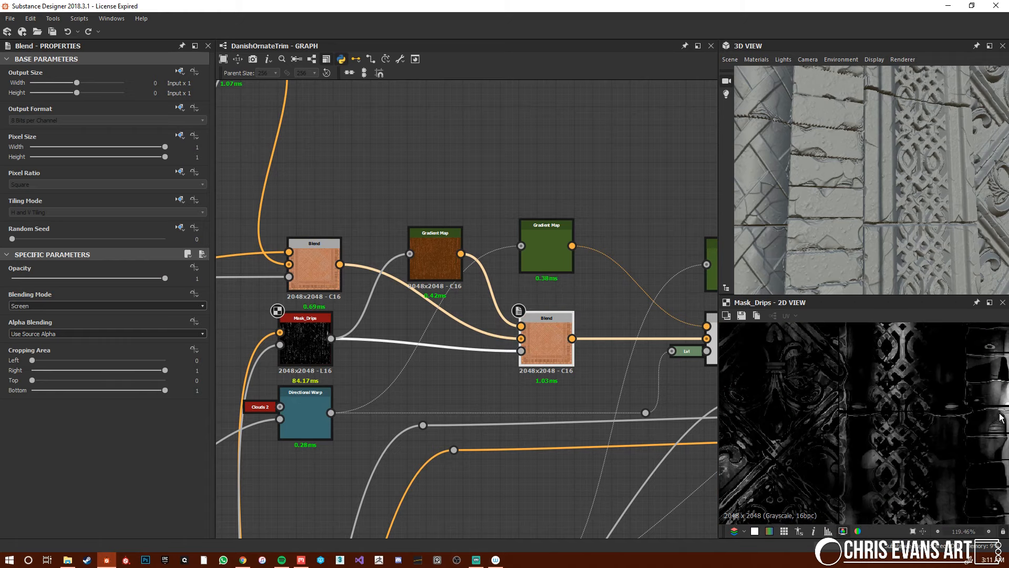
middle_drag(897, 413, 830, 425)
scroll(858, 406, up, 2)
double_click(545, 341)
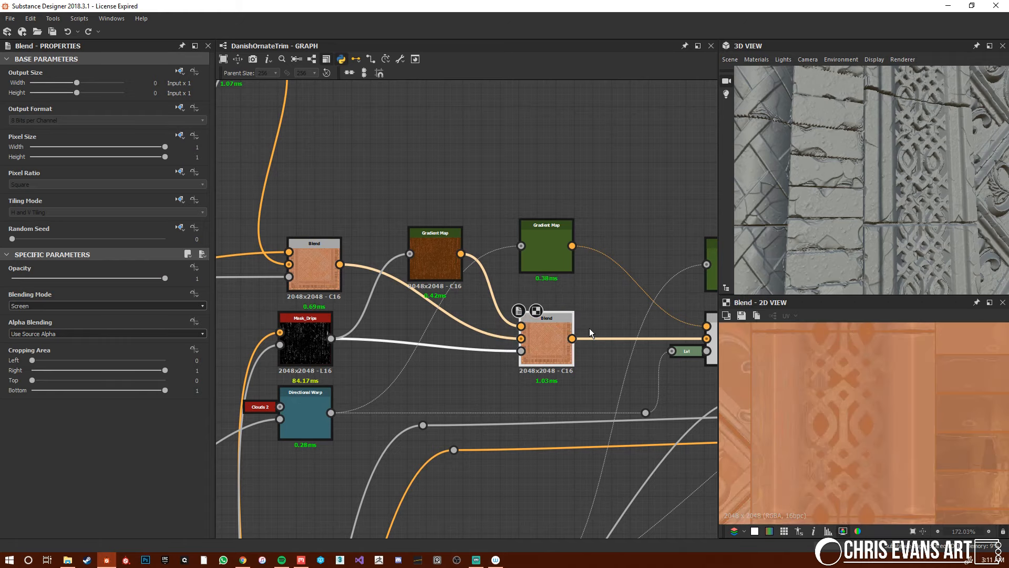
Preview the pink Gradient Map fed by the Directional Warp and inspect its pattern at several zoom levels.
double_click(552, 240)
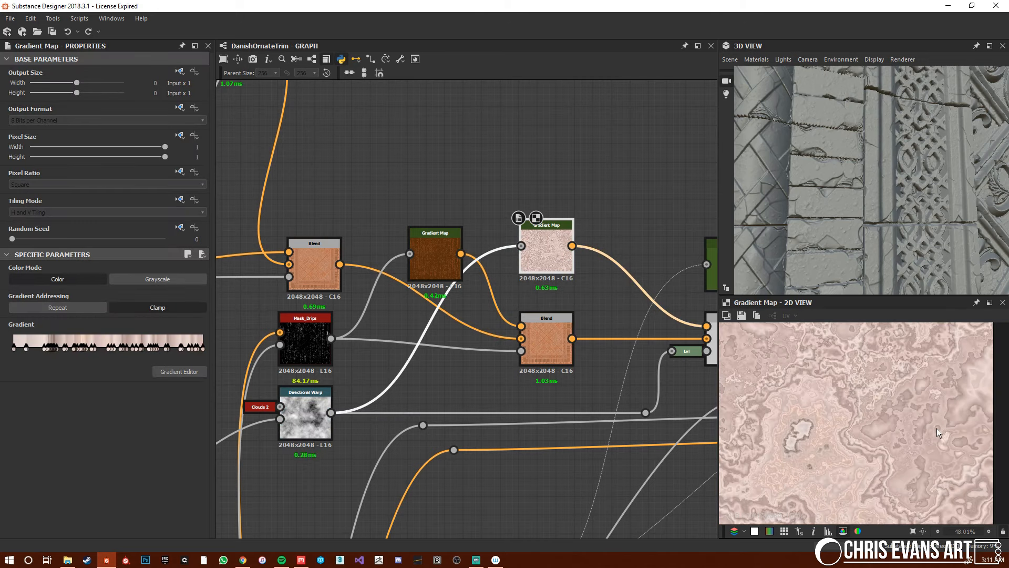
scroll(832, 420, down, 10)
scroll(831, 417, up, 5)
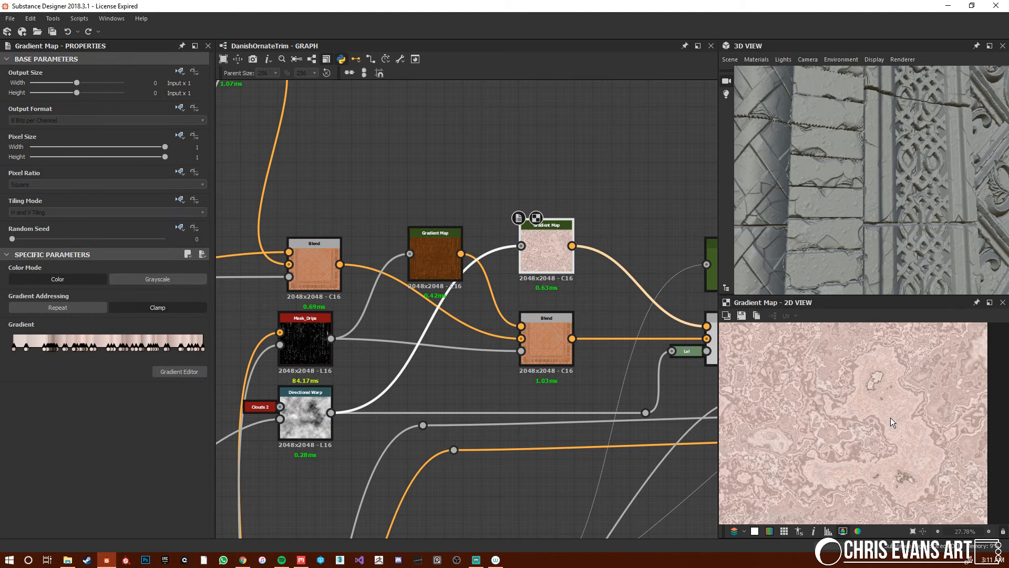
Set the intensity of the Directional Warp fed by Clouds 2 to 10 and inspect the warped clouds in 2D.
double_click(306, 418)
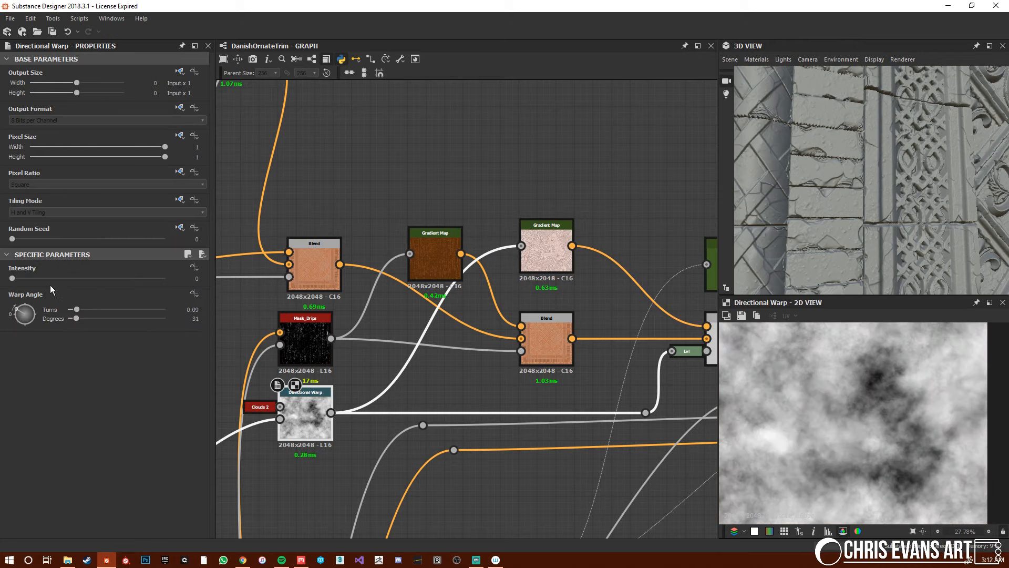
drag(18, 278, 45, 278)
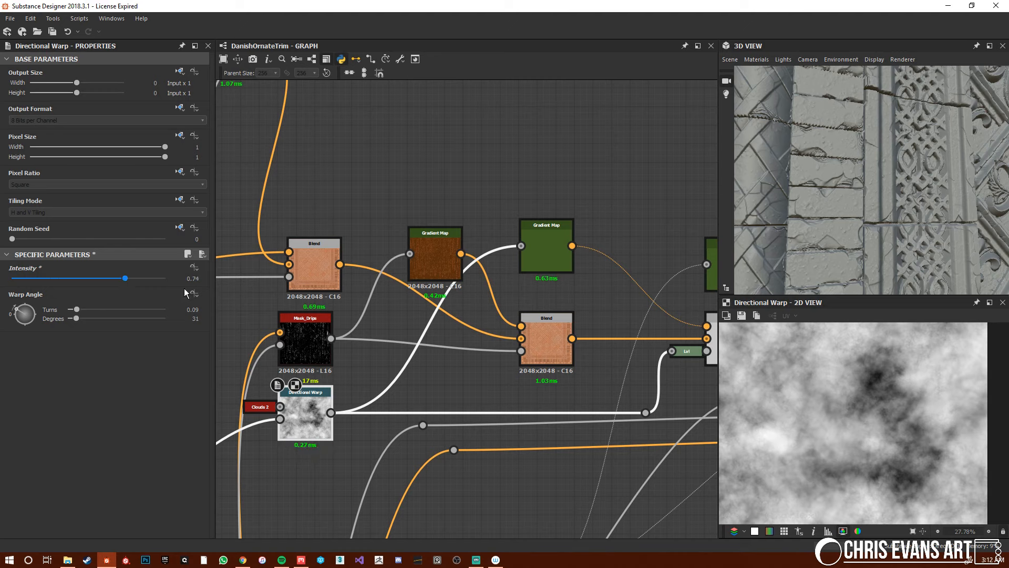
drag(184, 293, 299, 296)
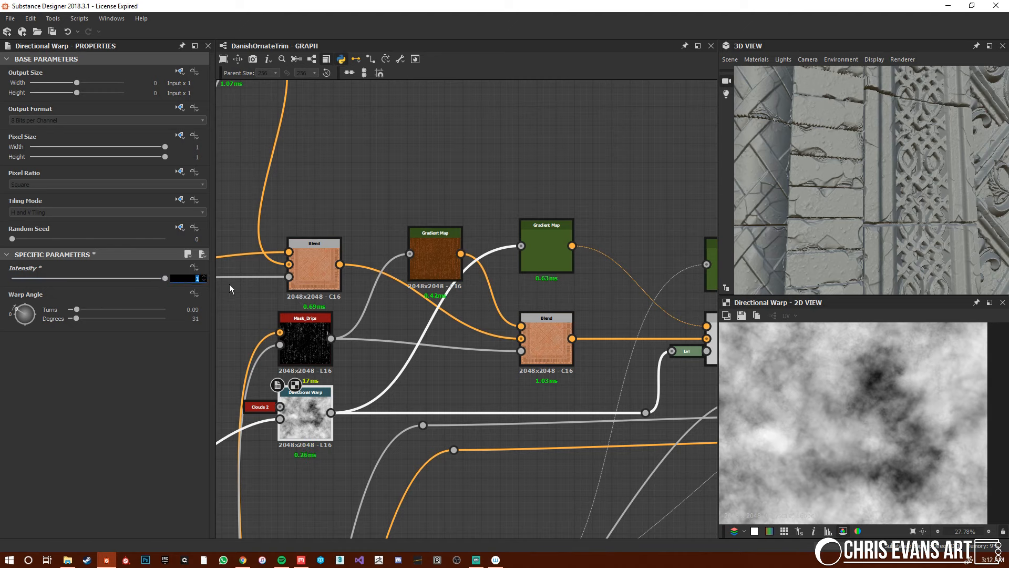
key(Return)
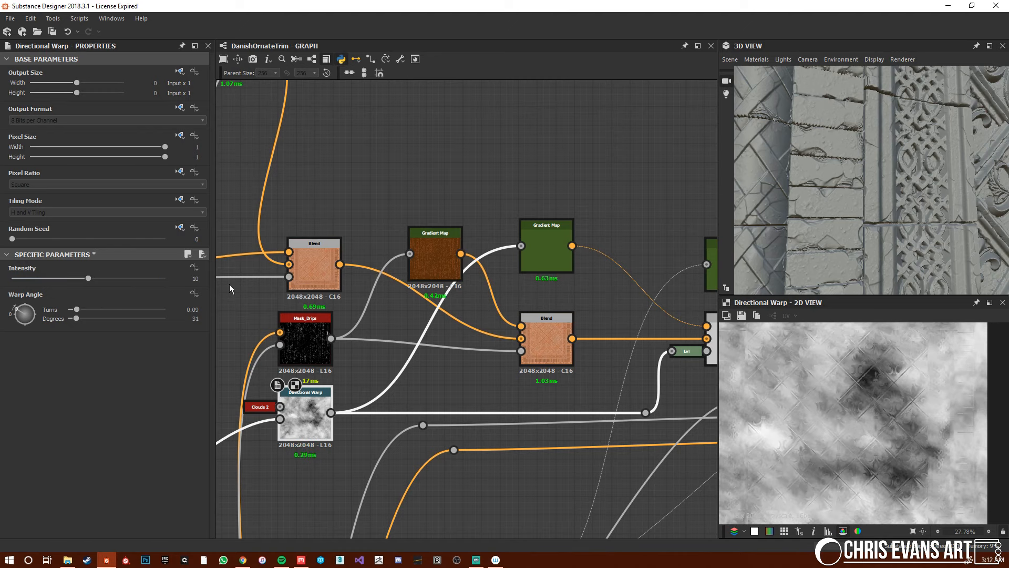
scroll(860, 372, up, 5)
middle_drag(580, 390, 504, 398)
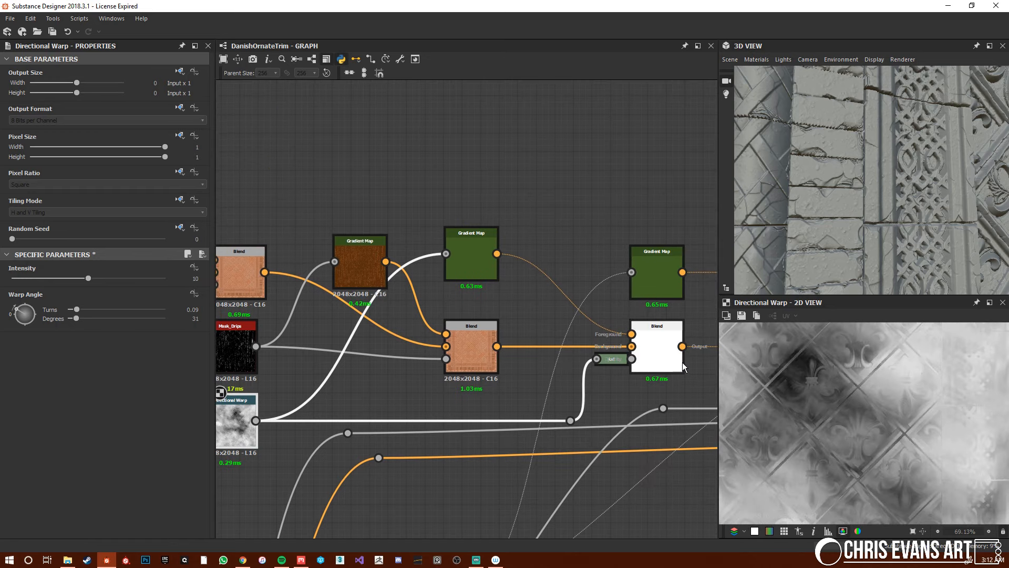
Preview the warped pink Gradient Map, the Blend layering it over the base colour, and the Levels node masking that Blend.
double_click(465, 252)
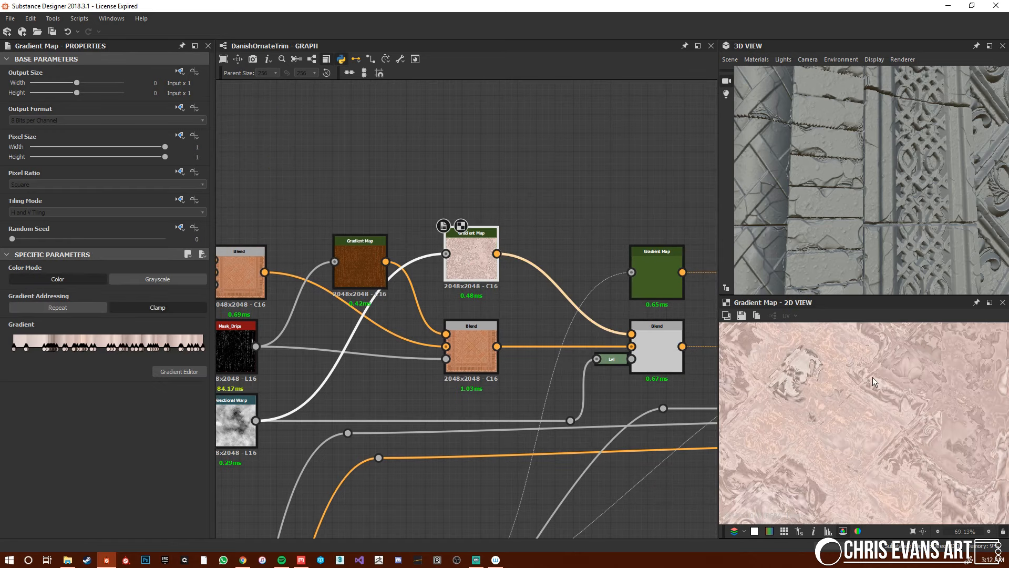
double_click(646, 359)
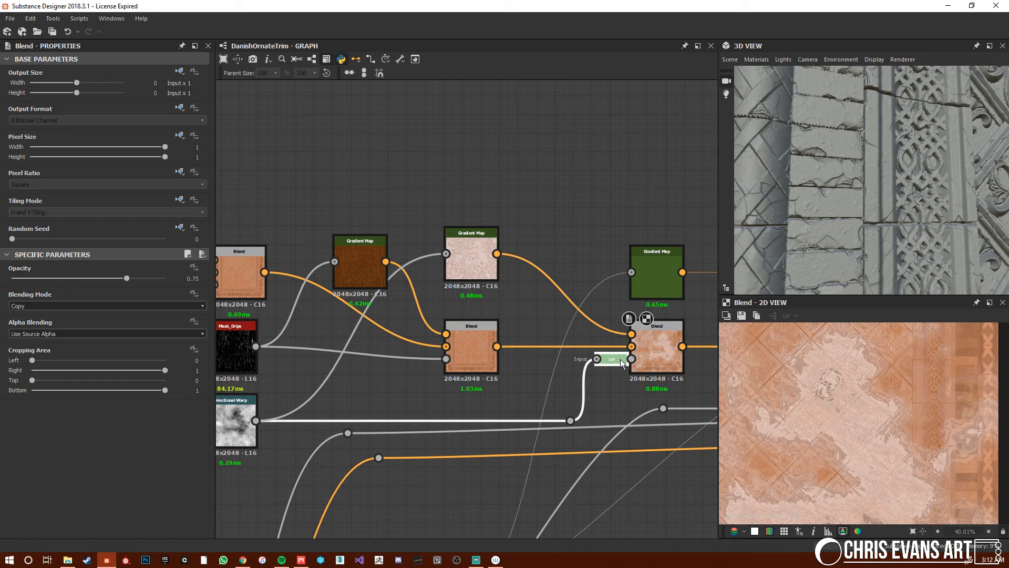
double_click(610, 359)
scroll(573, 433, down, 3)
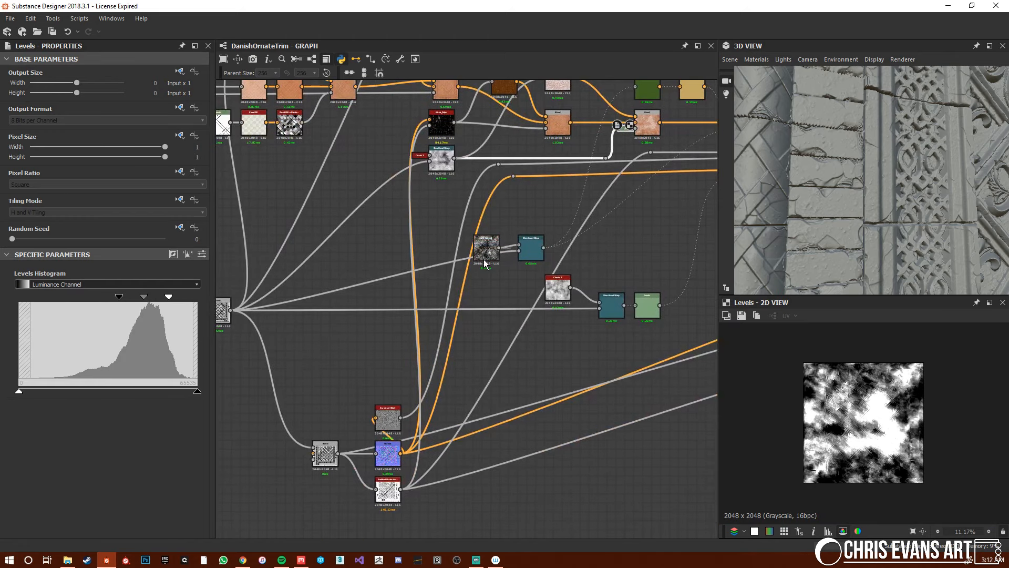
scroll(429, 279, up, 2)
scroll(392, 247, up, 1)
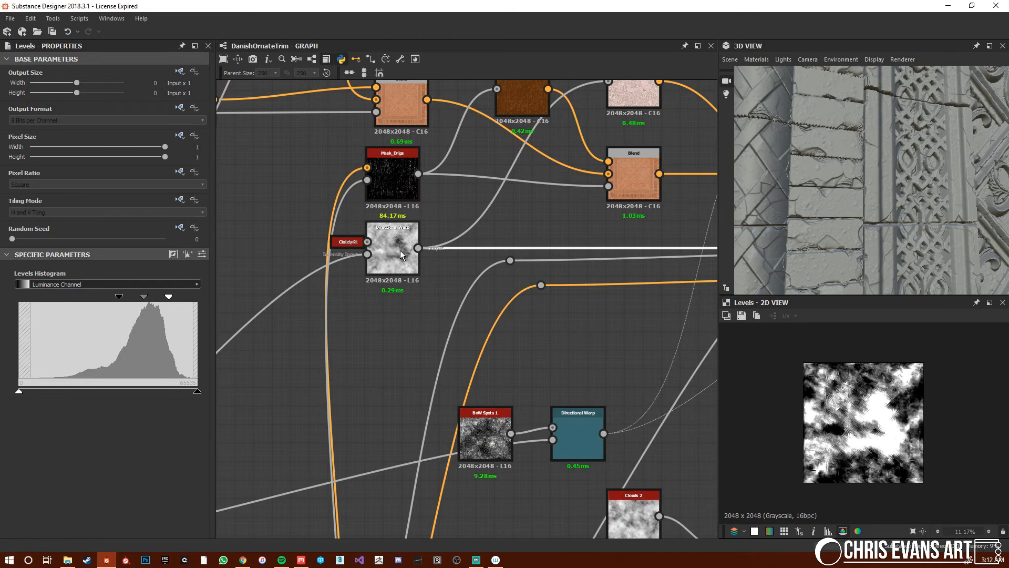
Preview the Clouds 2 Directional Warp and the Blend layering the pink Gradient Map, setting that Blend's opacity to 0.53.
double_click(393, 253)
middle_drag(602, 137, 373, 209)
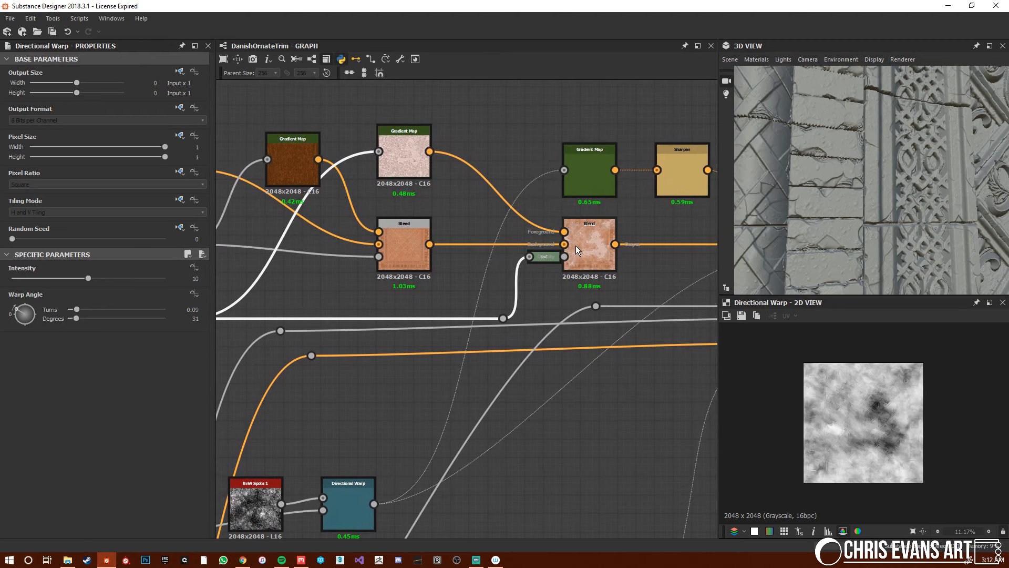
double_click(581, 243)
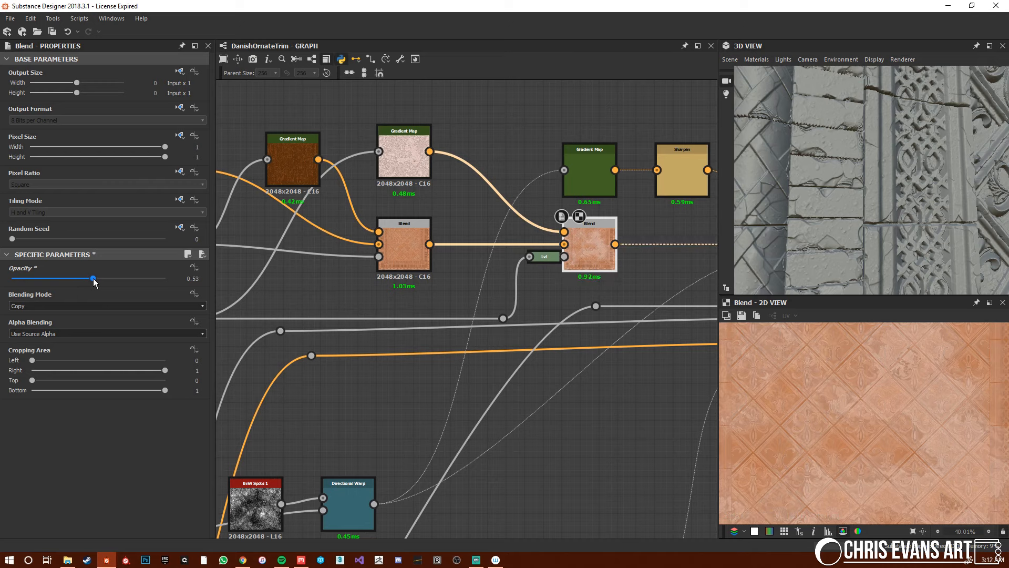
scroll(610, 317, down, 5)
middle_drag(610, 317, 393, 327)
scroll(464, 305, up, 4)
middle_drag(322, 305, 420, 309)
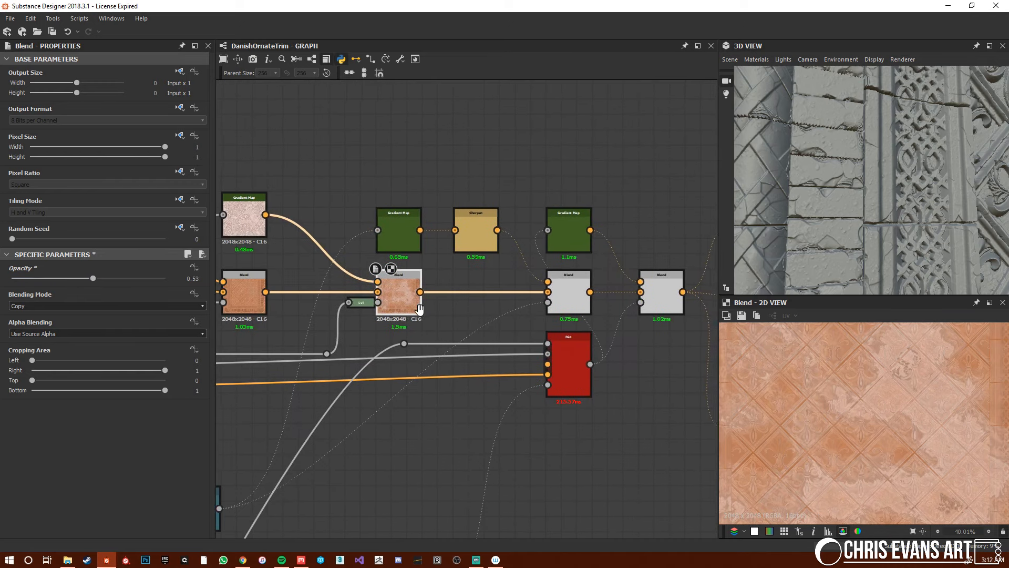
Preview the Gradient Map above the pink-discoloration Blend, its Sharpen node and the Max (Lighten) Blend they feed.
click(388, 226)
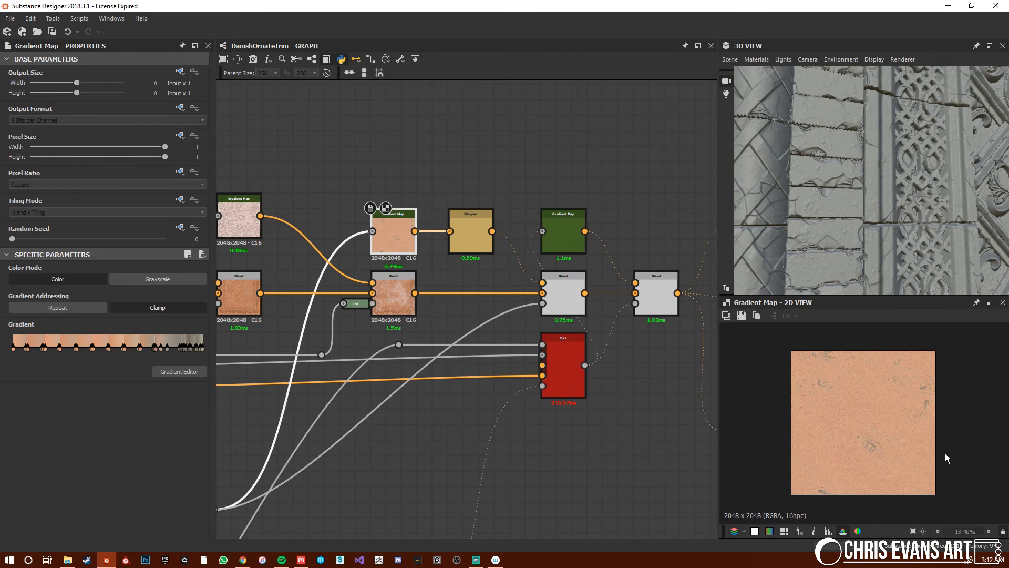
scroll(931, 442, up, 3)
click(472, 222)
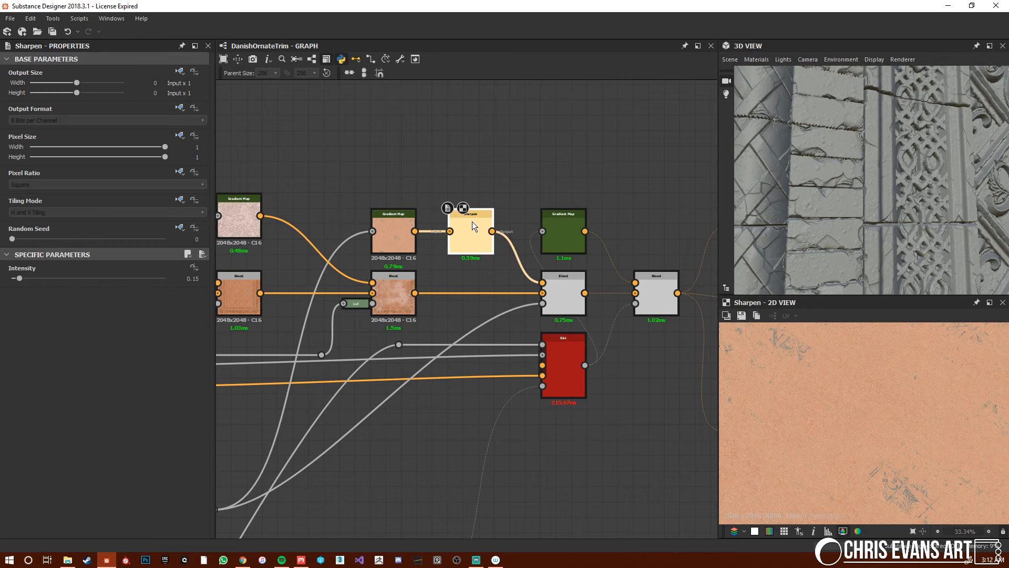
drag(491, 232, 543, 282)
click(565, 294)
Preview the BnW Spots 1 noise and its Directional Warp, inspecting the warped mask at several zoom levels.
scroll(565, 289, down, 3)
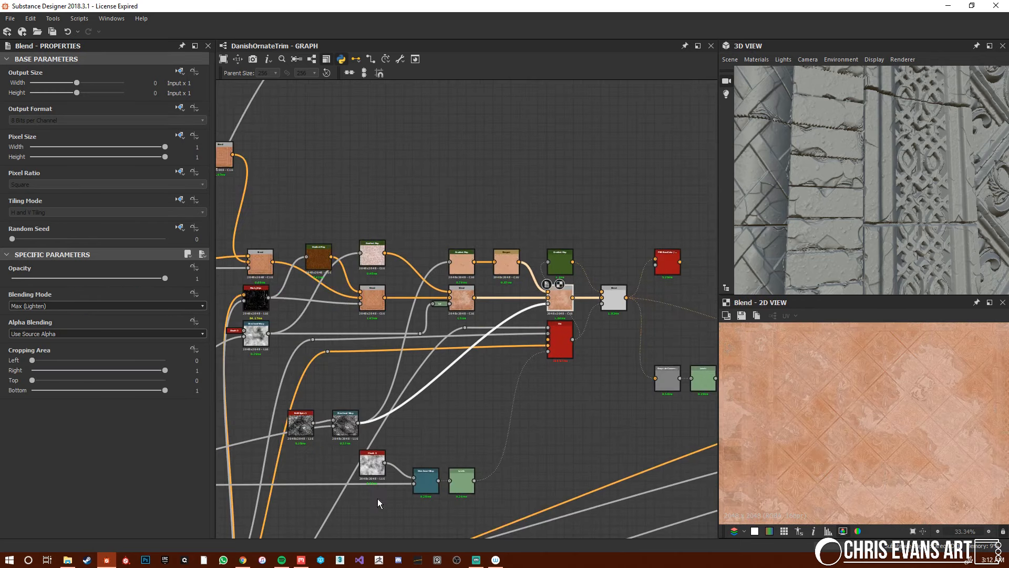
middle_drag(361, 467, 380, 437)
scroll(380, 437, up, 5)
middle_drag(271, 350, 432, 379)
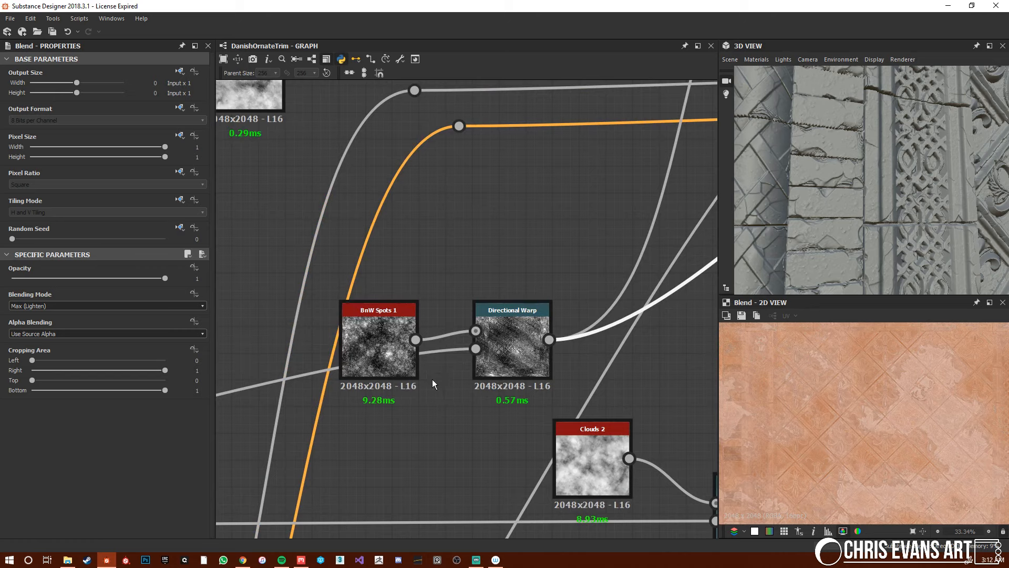
double_click(385, 349)
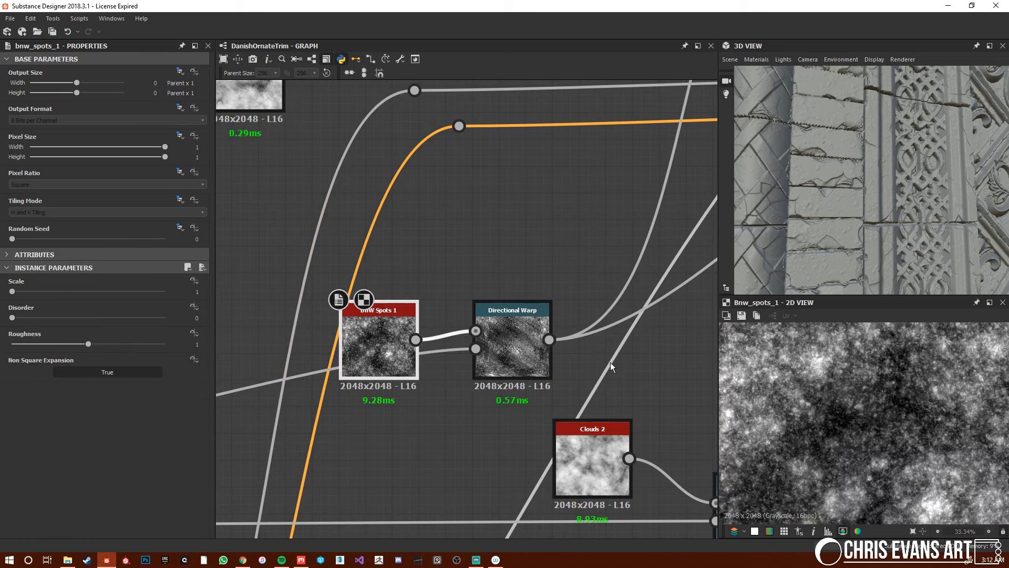
double_click(530, 334)
scroll(862, 402, up, 3)
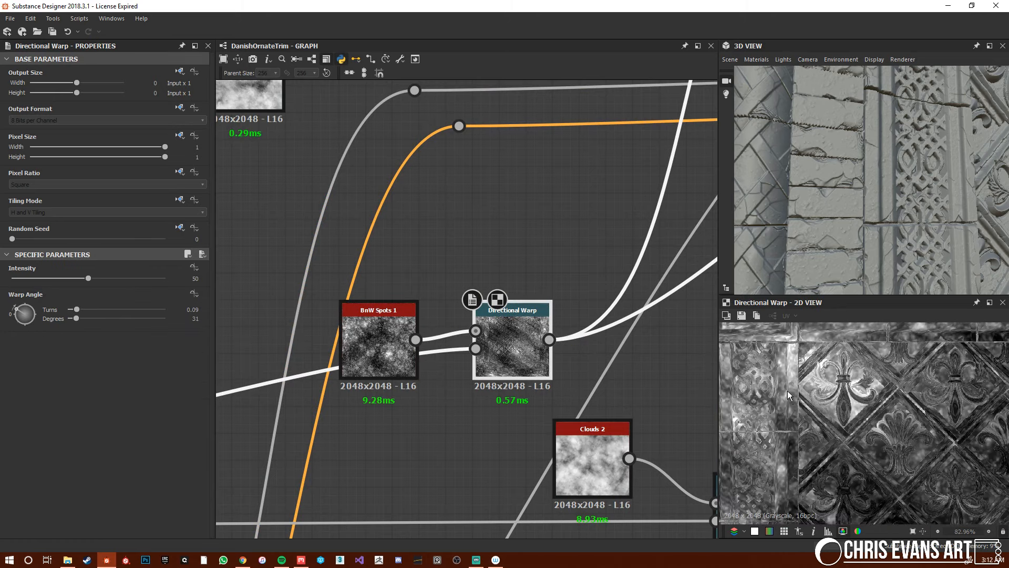
scroll(788, 396, down, 3)
scroll(873, 413, down, 3)
scroll(948, 429, up, 3)
Preview the Max (Lighten) Blend and the Dirt mask below it, inspecting the dirt in the tile grooves at several zoom levels.
scroll(416, 252, down, 5)
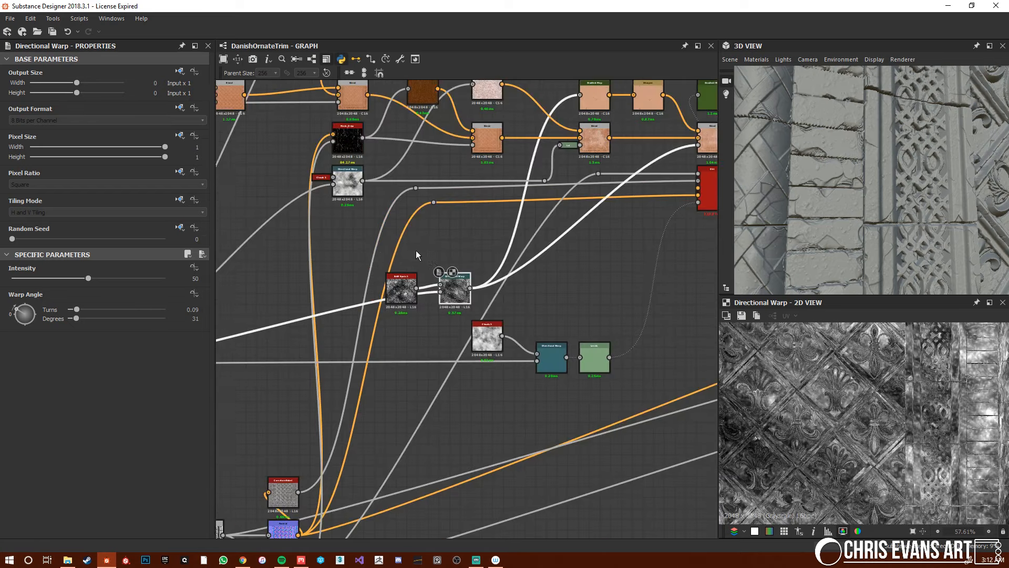
middle_drag(713, 136, 442, 279)
scroll(449, 279, up, 4)
double_click(438, 288)
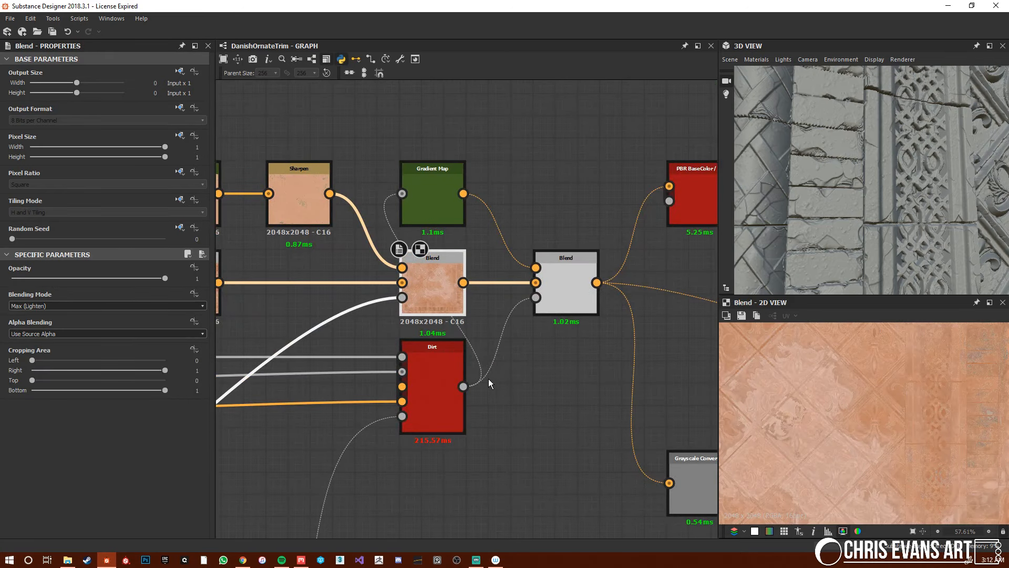
double_click(462, 376)
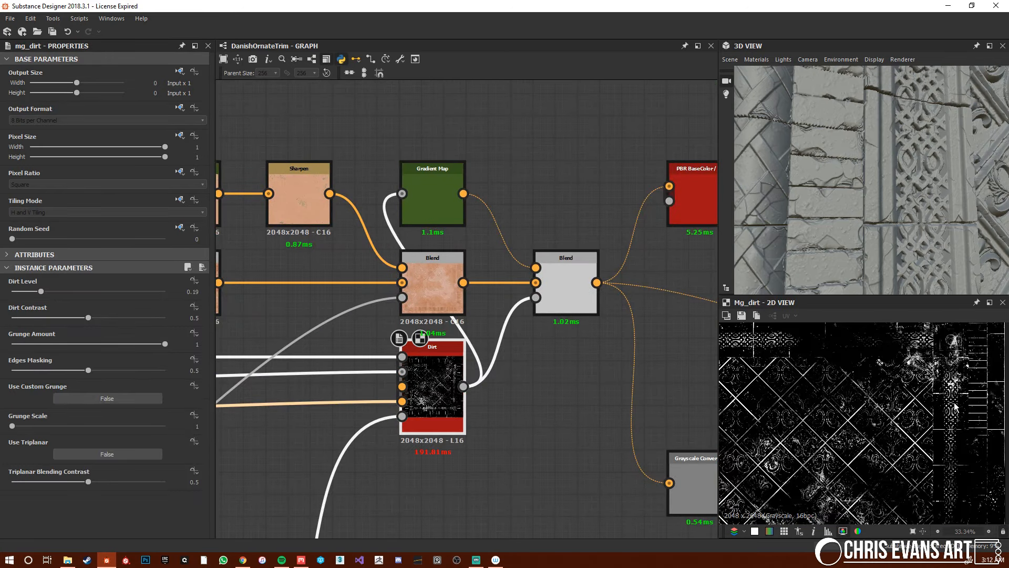
scroll(955, 407, down, 2)
scroll(440, 375, down, 2)
scroll(440, 375, up, 3)
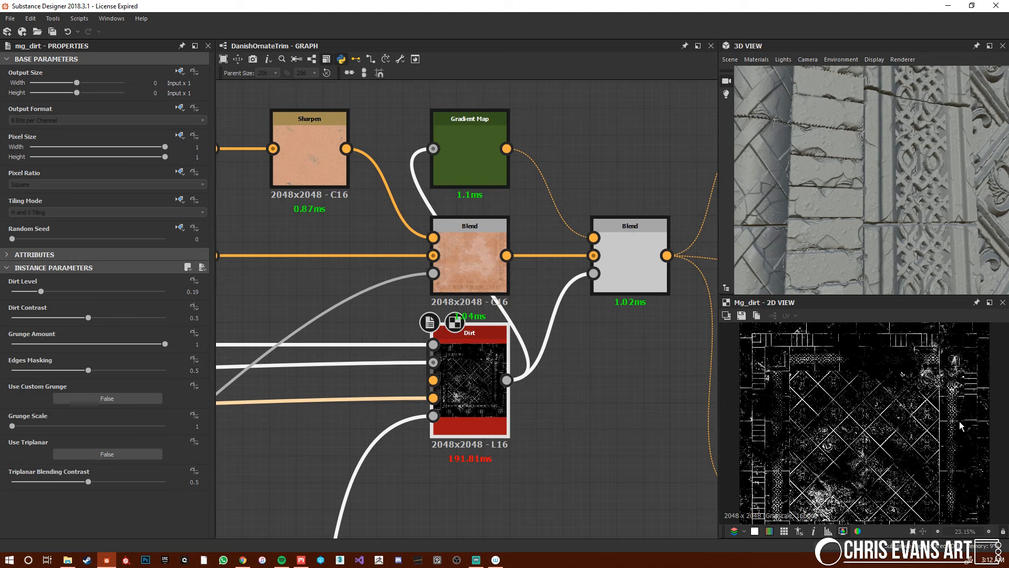
scroll(899, 458, up, 6)
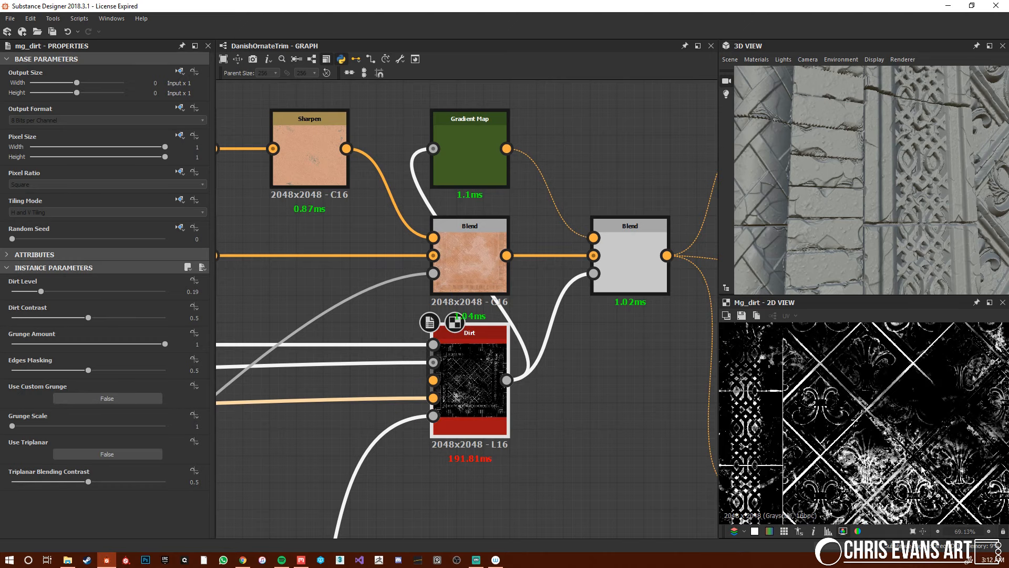
Preview the Levels node that feeds warped clouds into the Dirt node and compare it with the resulting dirt mask.
scroll(477, 462, down, 4)
middle_drag(463, 463, 494, 267)
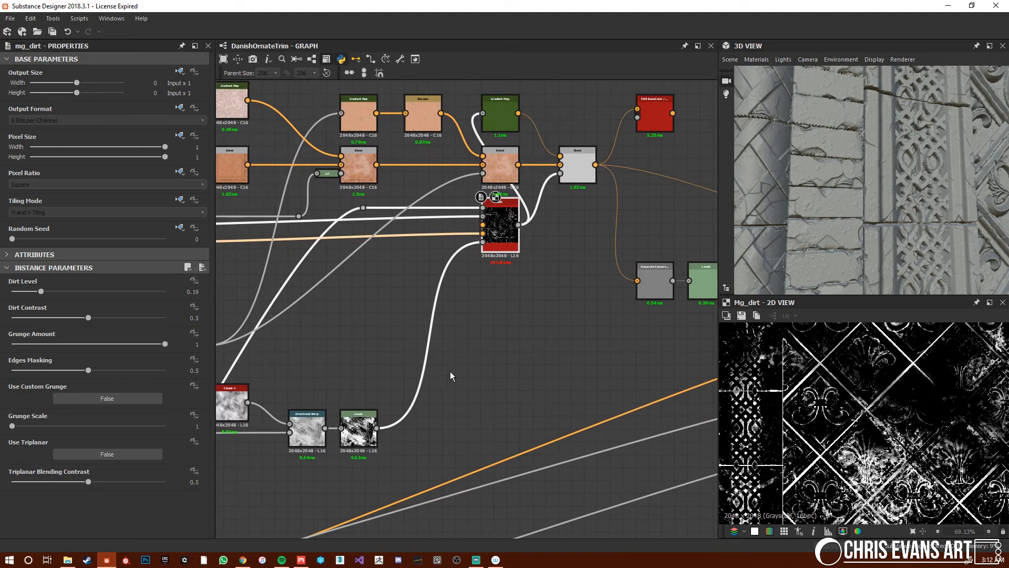
middle_drag(451, 376, 559, 325)
scroll(466, 395, up, 3)
click(467, 396)
double_click(467, 396)
scroll(870, 455, down, 7)
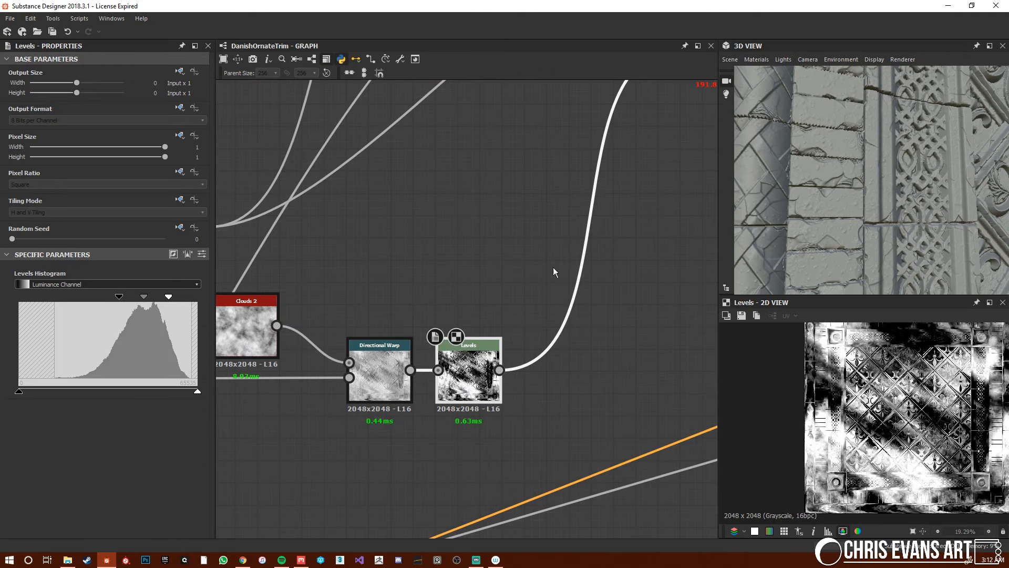
middle_drag(554, 270, 452, 405)
middle_drag(643, 140, 539, 297)
double_click(486, 297)
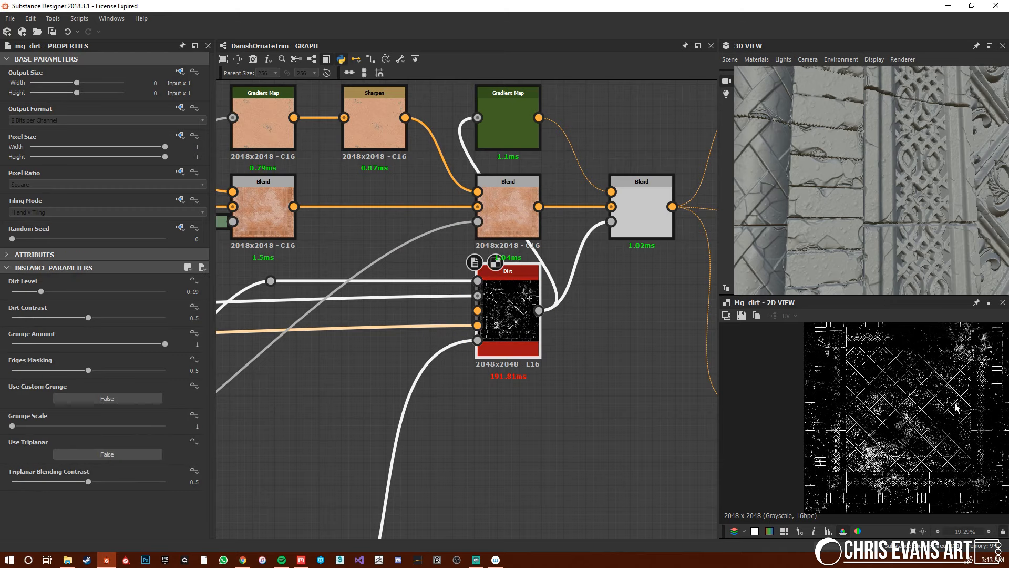
Preview the Copy-mode Blend that applies the brown Gradient Map through the dirt mask and zoom in on the dirt.
middle_drag(586, 357, 441, 427)
double_click(504, 280)
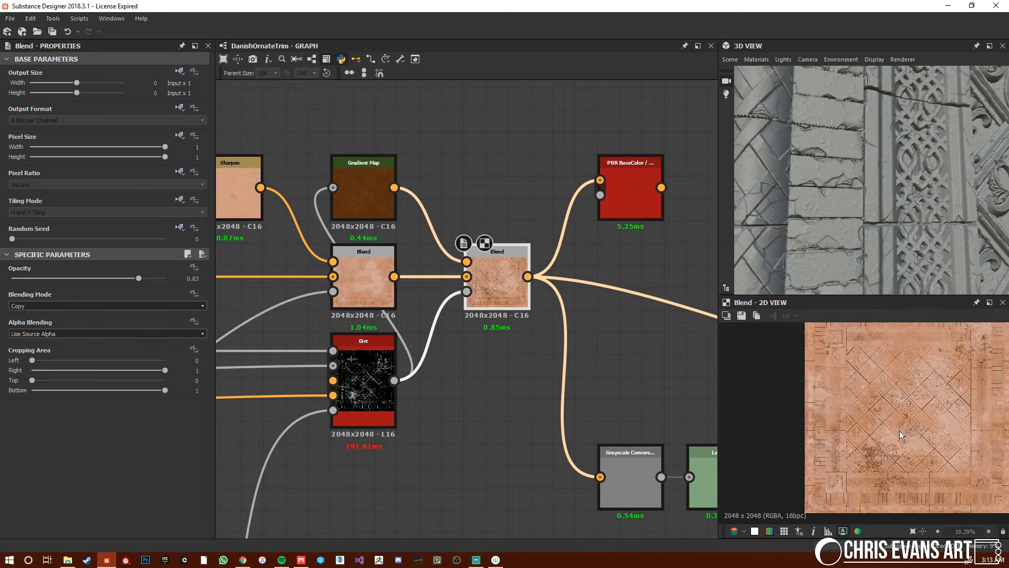
scroll(900, 430, up, 5)
scroll(833, 487, down, 1)
scroll(499, 368, down, 5)
Preview the Base Color output in the outputs frame and look over the whole tile in 2D.
middle_drag(497, 363, 235, 342)
scroll(455, 351, up, 4)
double_click(441, 351)
scroll(891, 390, down, 4)
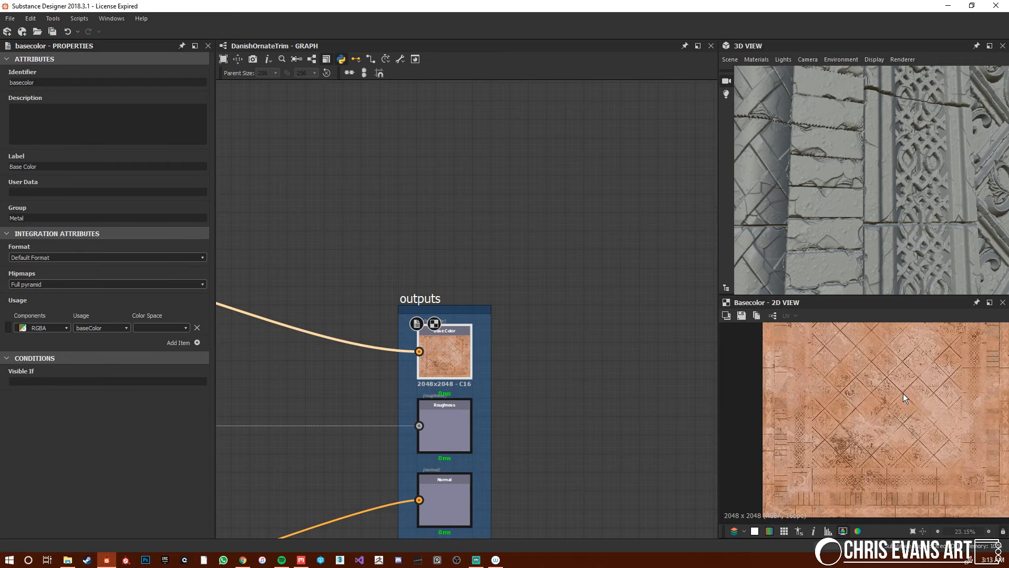
Preview the Grayscale Conversion of the final base colour and the Levels node that feeds the Roughness output.
scroll(515, 339, down, 2)
middle_drag(515, 338, 680, 286)
scroll(377, 334, up, 3)
scroll(376, 332, up, 1)
double_click(415, 346)
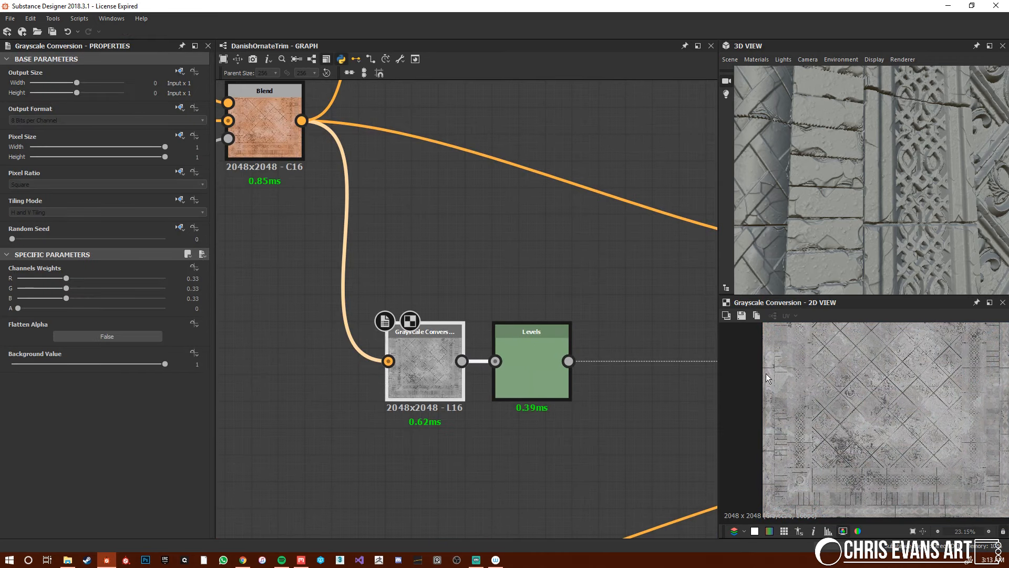
scroll(902, 402, down, 2)
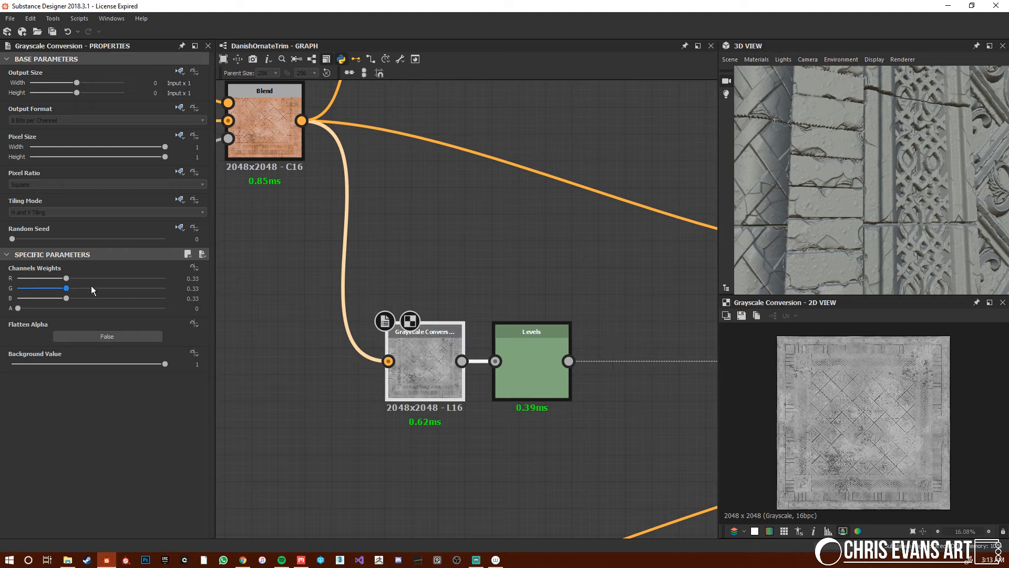
double_click(531, 345)
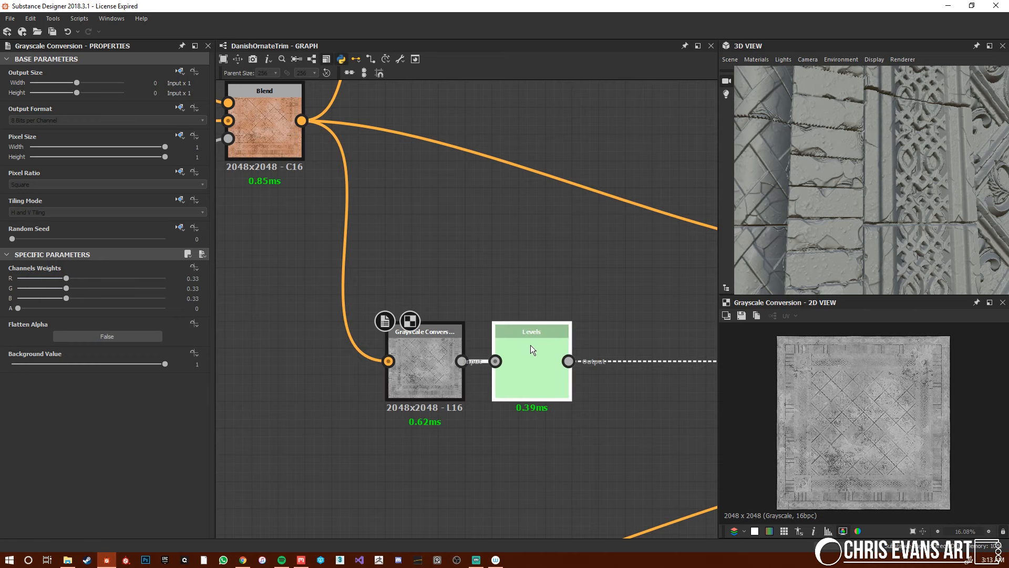
scroll(947, 425, up, 6)
Preview the Normal, Height and Ambient Occlusion outputs one after another in 2D.
scroll(476, 330, down, 3)
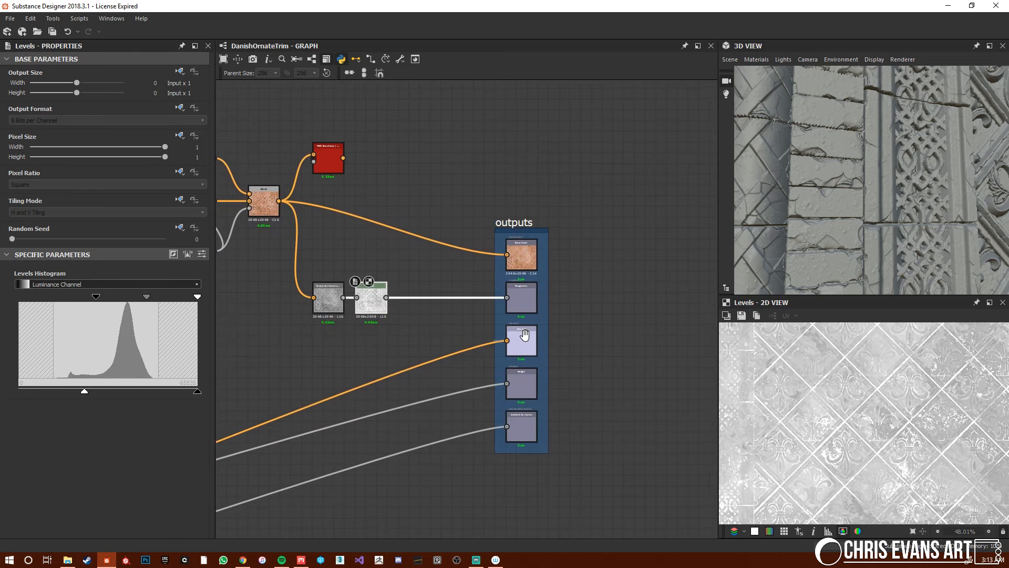
scroll(519, 332, up, 4)
double_click(525, 340)
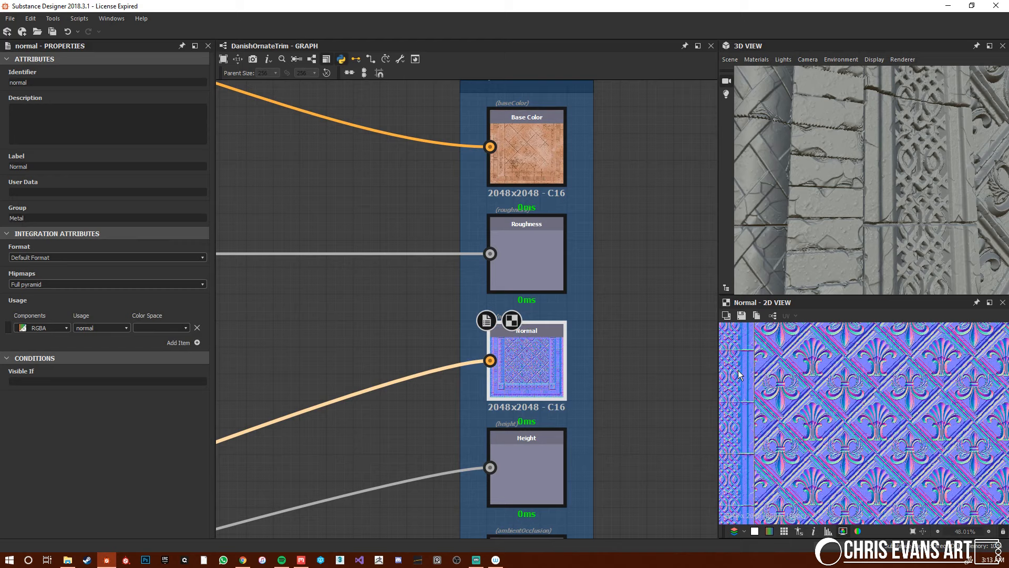
double_click(548, 479)
scroll(573, 515, down, 3)
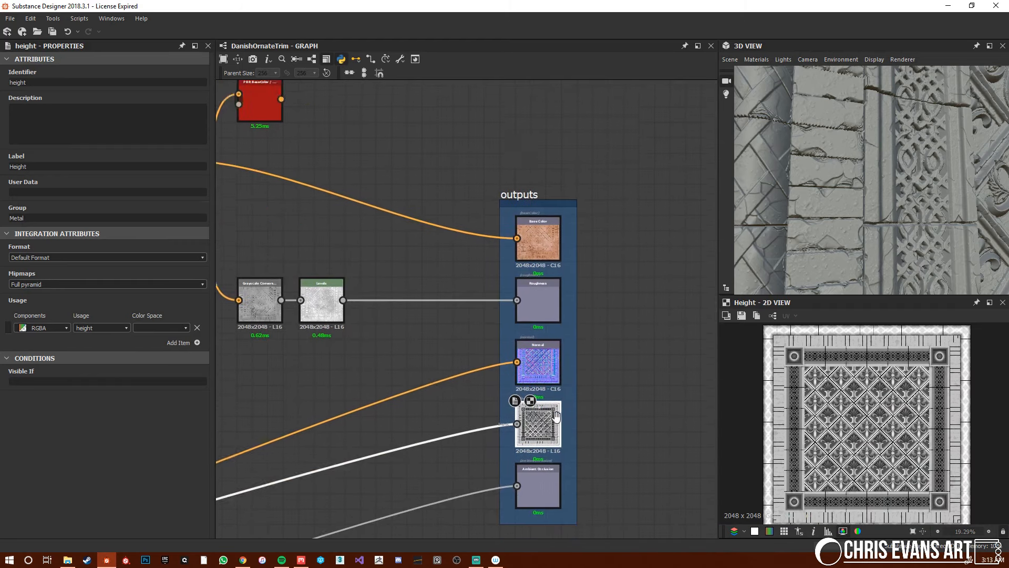
double_click(542, 456)
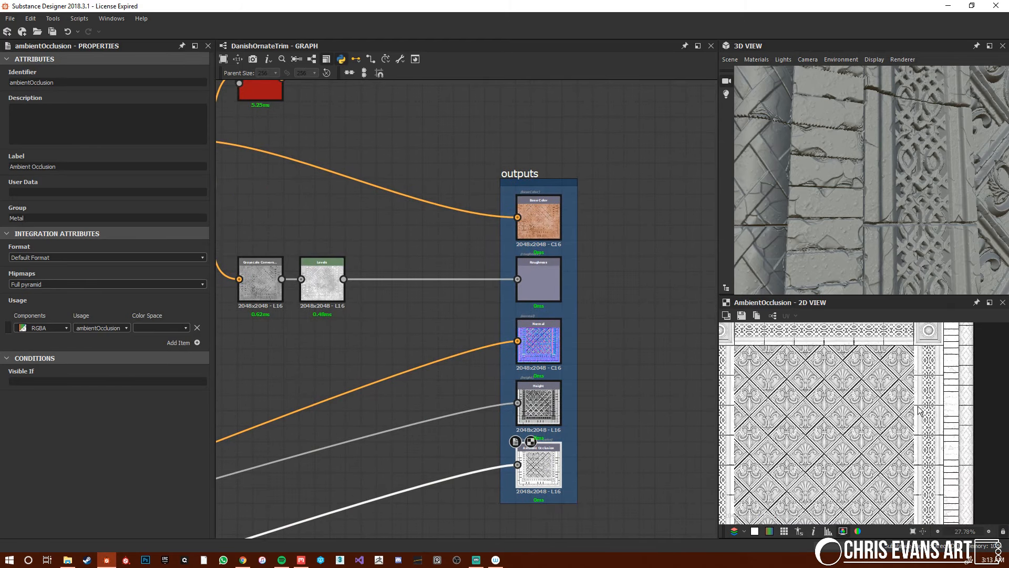
scroll(838, 181, down, 5)
Display the graph's outputs in the 3D view and inspect the textured mesh from the front.
right_click(597, 188)
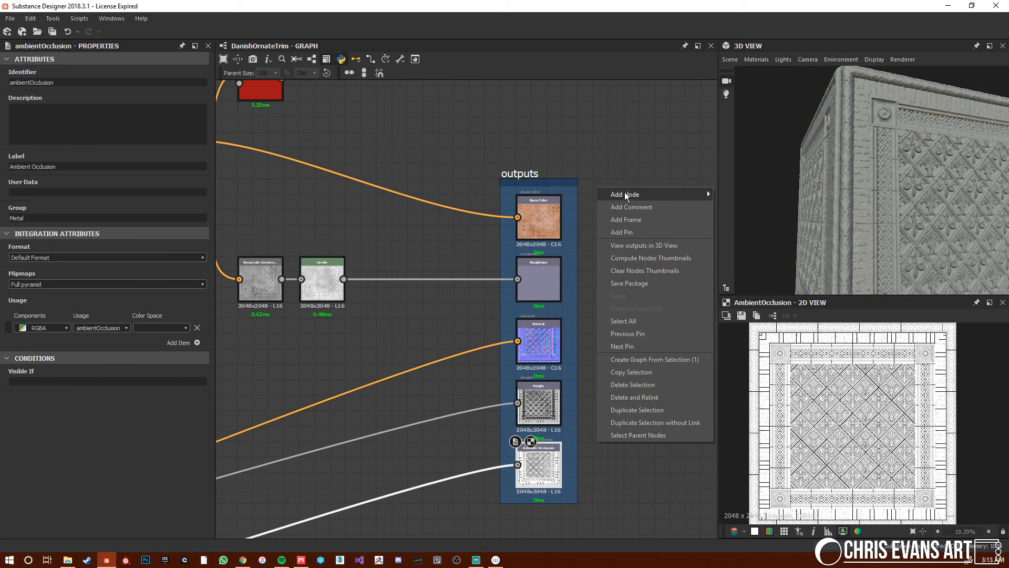
click(651, 245)
drag(846, 200, 875, 163)
scroll(899, 202, up, 5)
scroll(883, 205, down, 5)
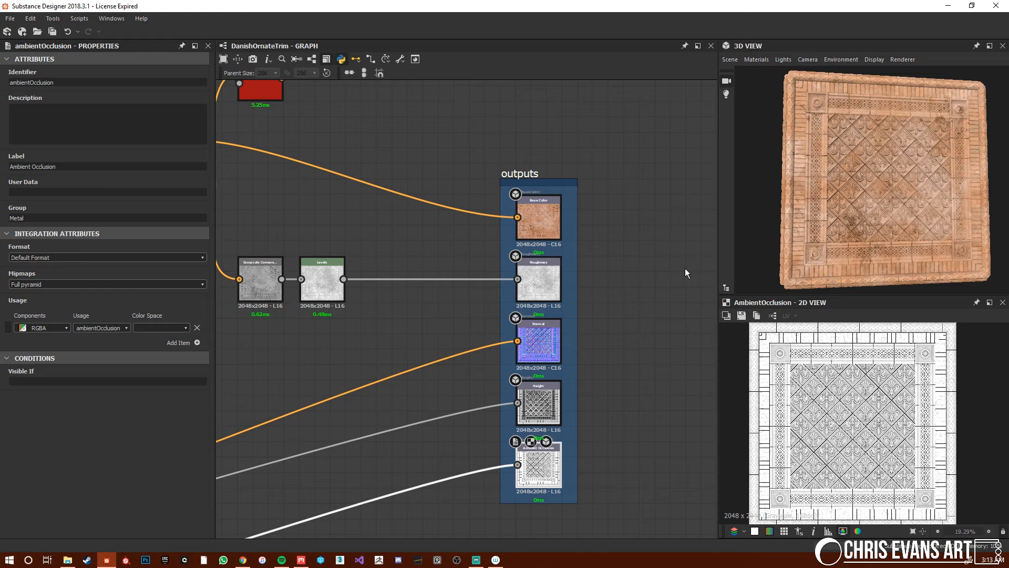
Switch to Quixel Mixer and orbit around the DanishWall surface.
key(alt+Tab)
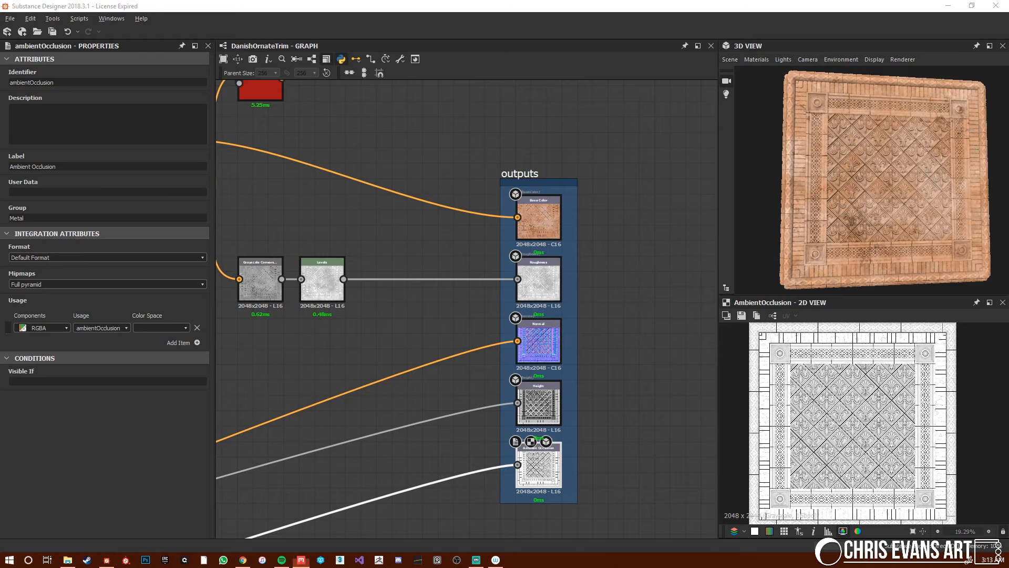
drag(863, 565, 649, 3)
alt+drag(301, 335, 295, 315)
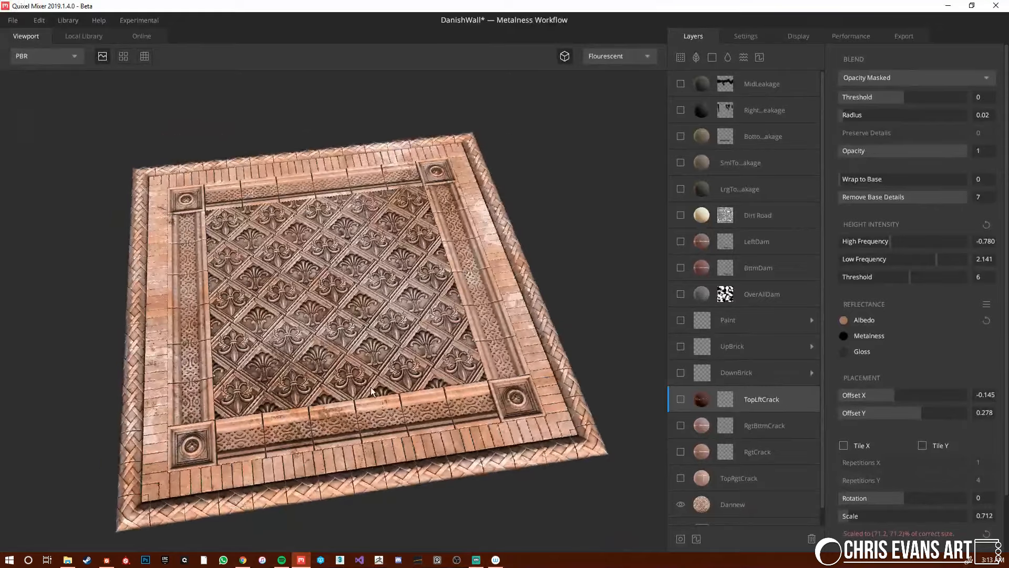
scroll(778, 425, down, 1)
Select the Dannew base layer, look up the Import Custom Surface command and inspect the base surface from above.
click(759, 487)
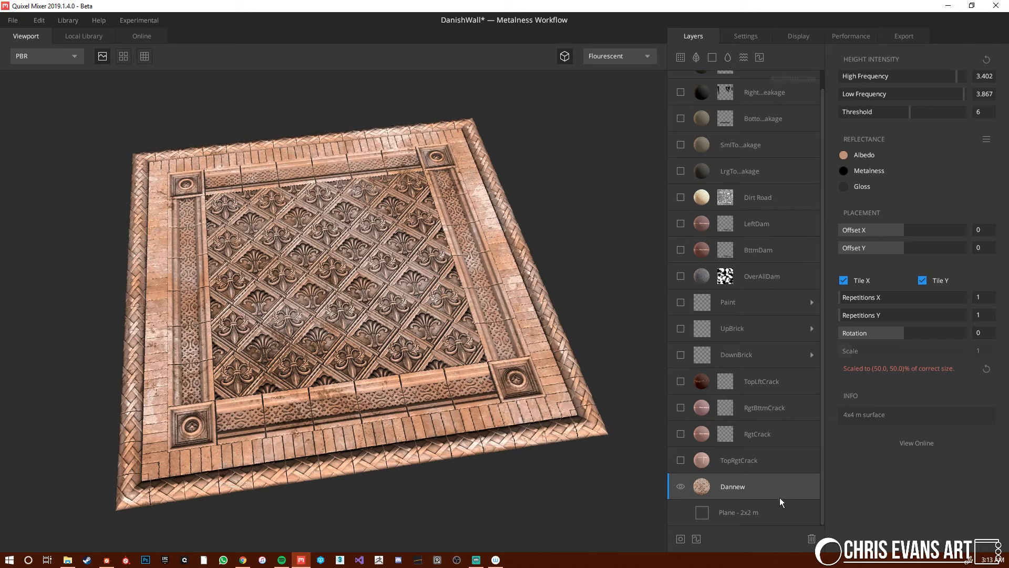
click(72, 21)
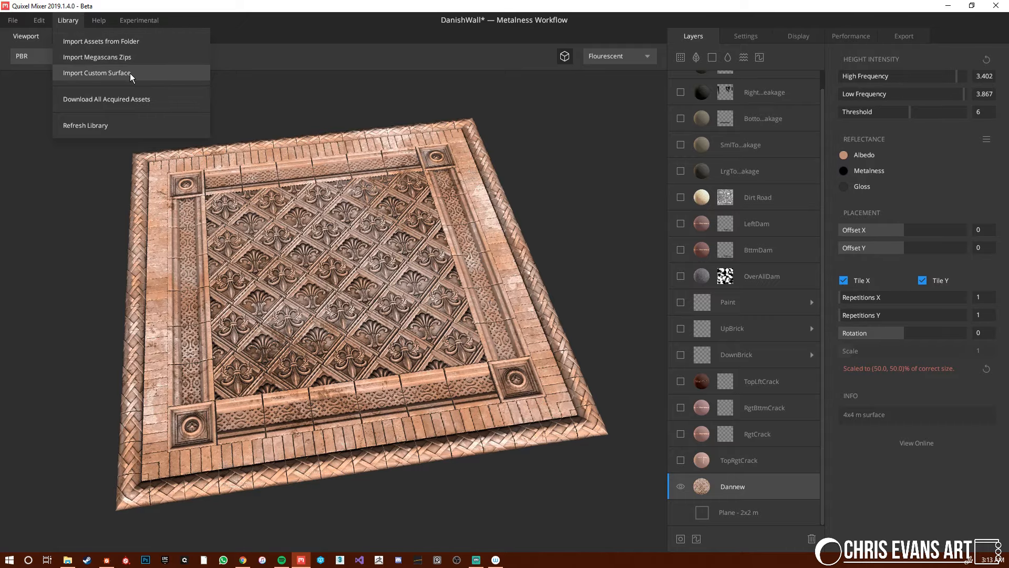
click(439, 304)
drag(439, 303, 460, 312)
drag(269, 337, 323, 362)
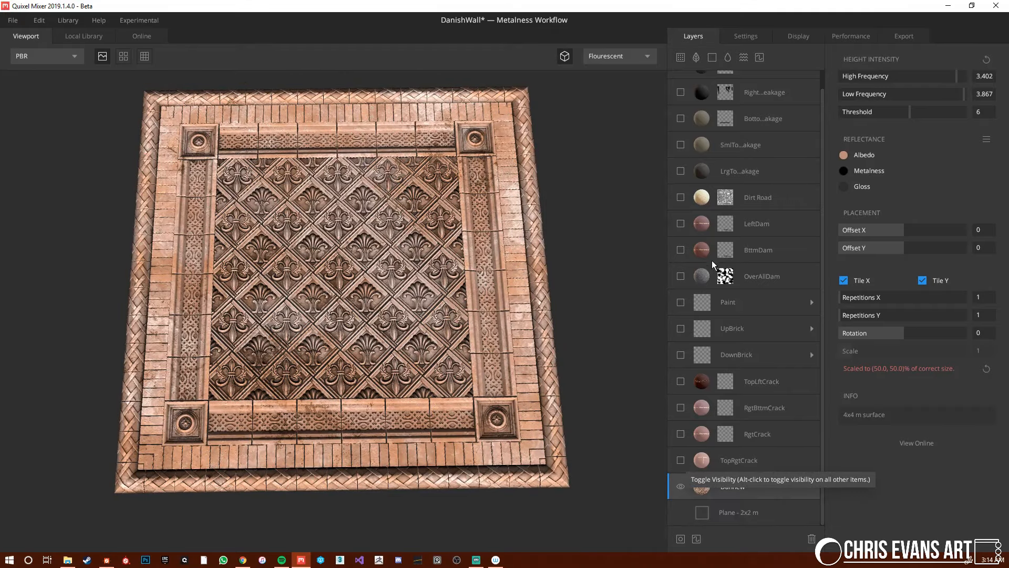
Show the TopRgtCrack and RgtCrack layers, examining the added crack near the surface's upper-right corner ornament.
click(681, 460)
scroll(438, 293, up, 6)
middle_drag(484, 194, 389, 342)
scroll(438, 293, down, 4)
scroll(389, 342, up, 5)
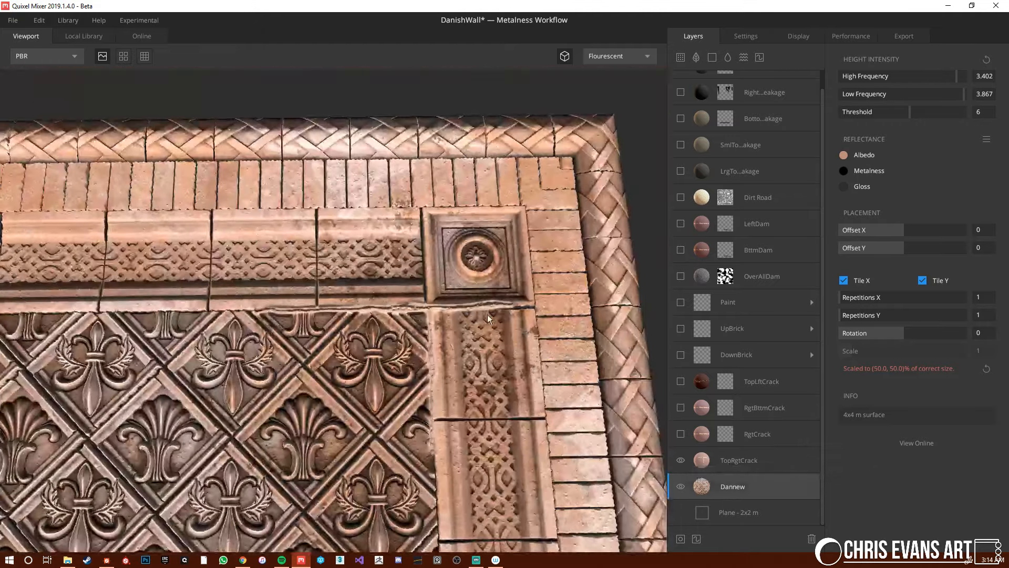
click(680, 436)
scroll(359, 342, down, 6)
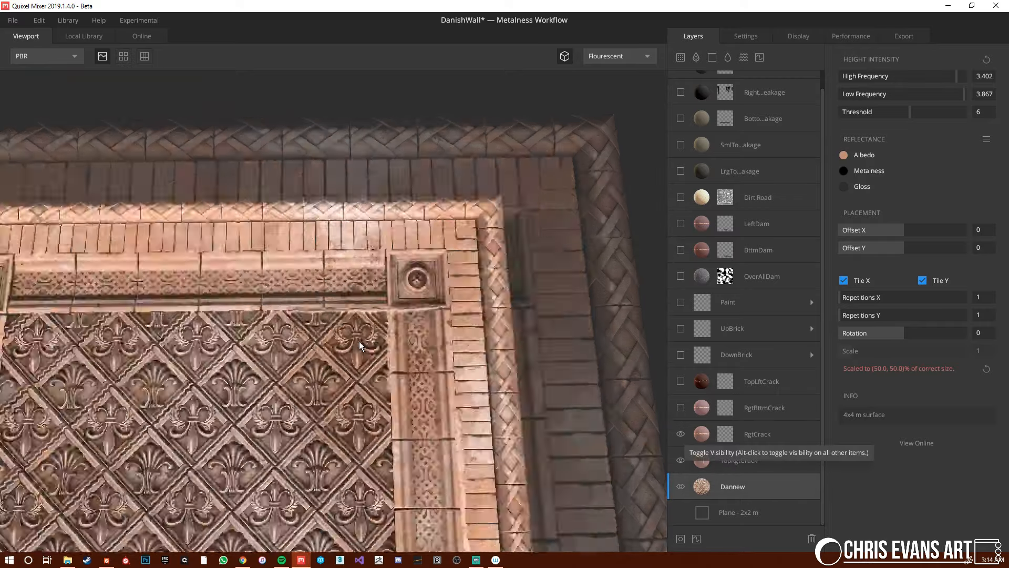
Make the RgtBttmCrack and TopLftCrack layers visible and check the added cracks across the whole wall surface.
scroll(400, 420, up, 1)
middle_drag(419, 408, 436, 370)
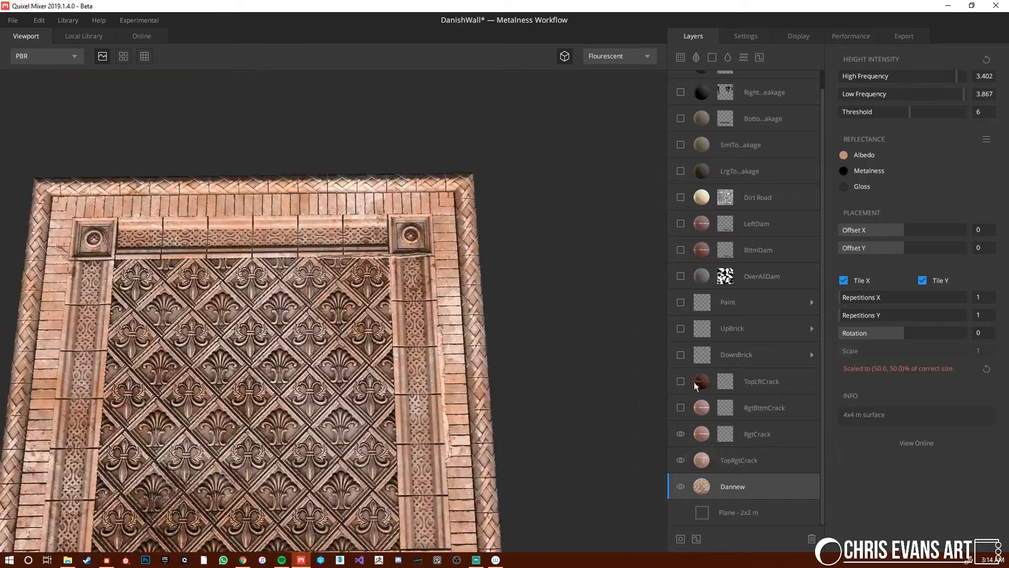
click(681, 408)
middle_drag(425, 489, 477, 398)
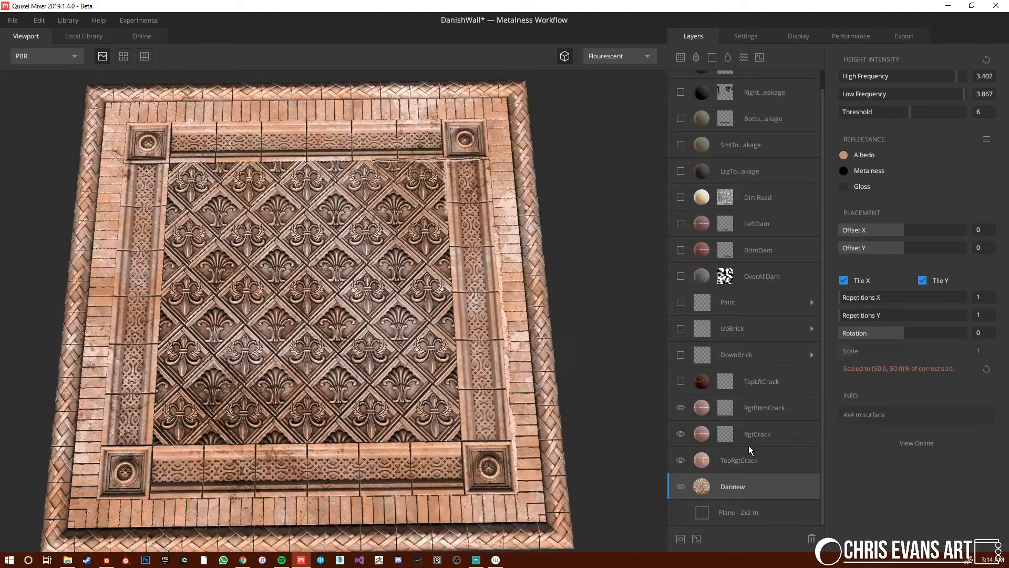
click(680, 382)
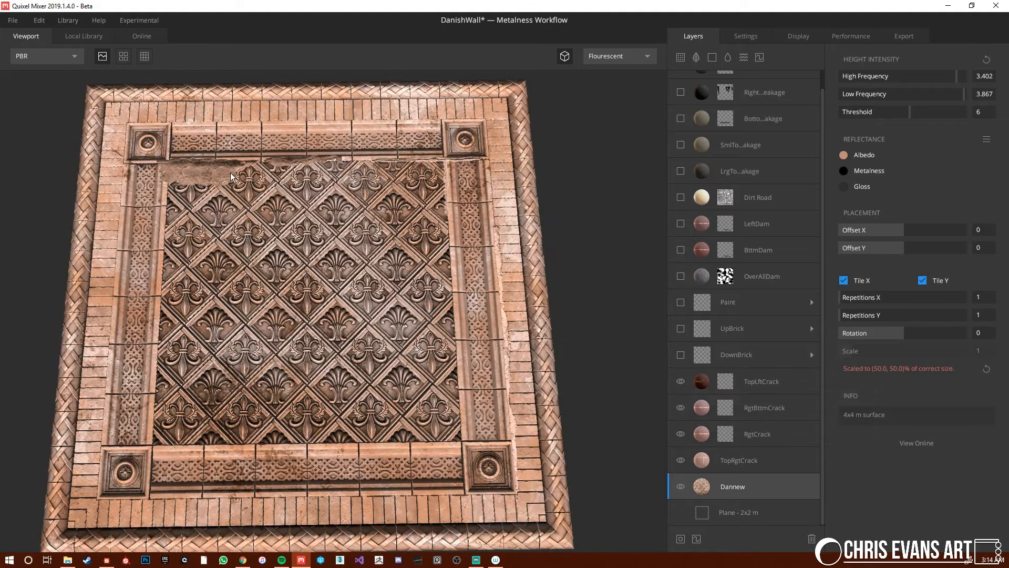
scroll(241, 216, up, 2)
scroll(241, 216, down, 3)
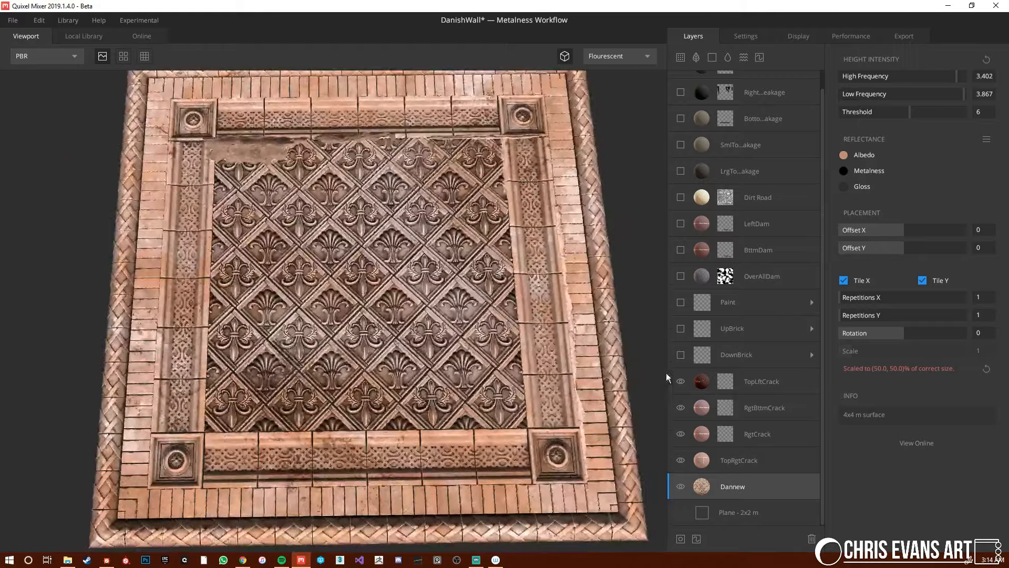
drag(465, 396, 452, 361)
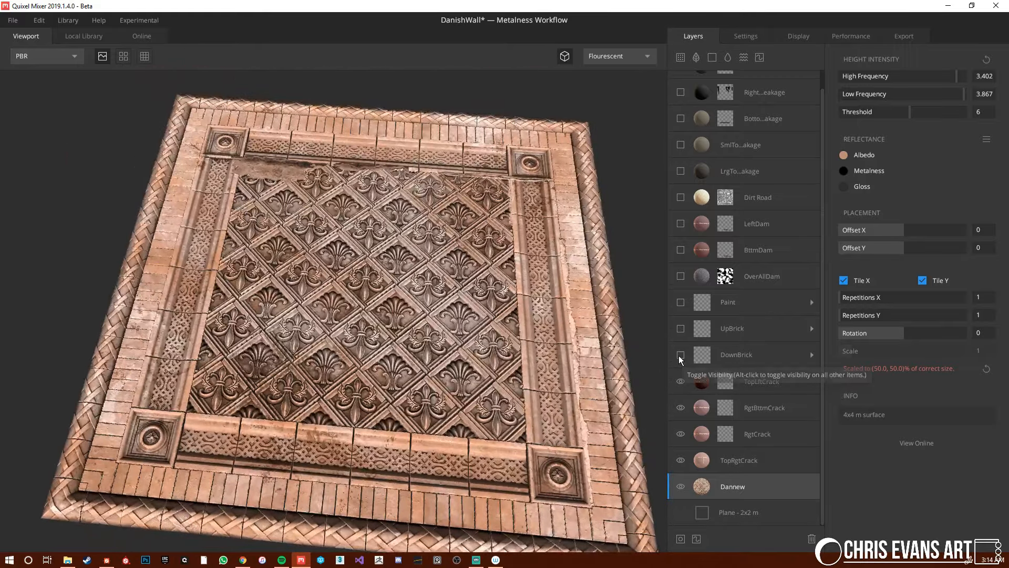
Make the DownBrick, UpBrick and Paint layers visible and view the displaced bricks from a low angle and from above.
click(679, 360)
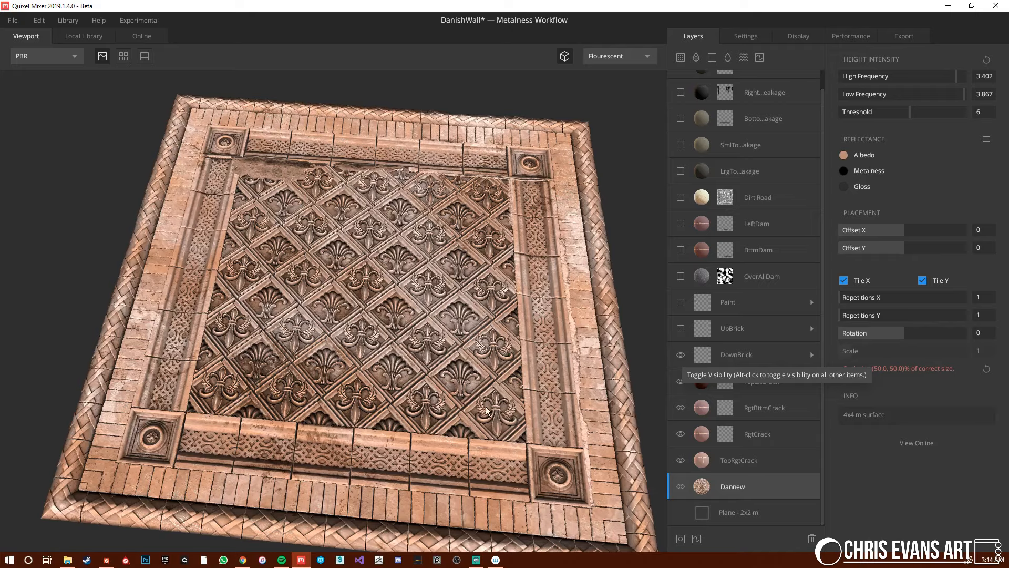
drag(402, 363, 282, 337)
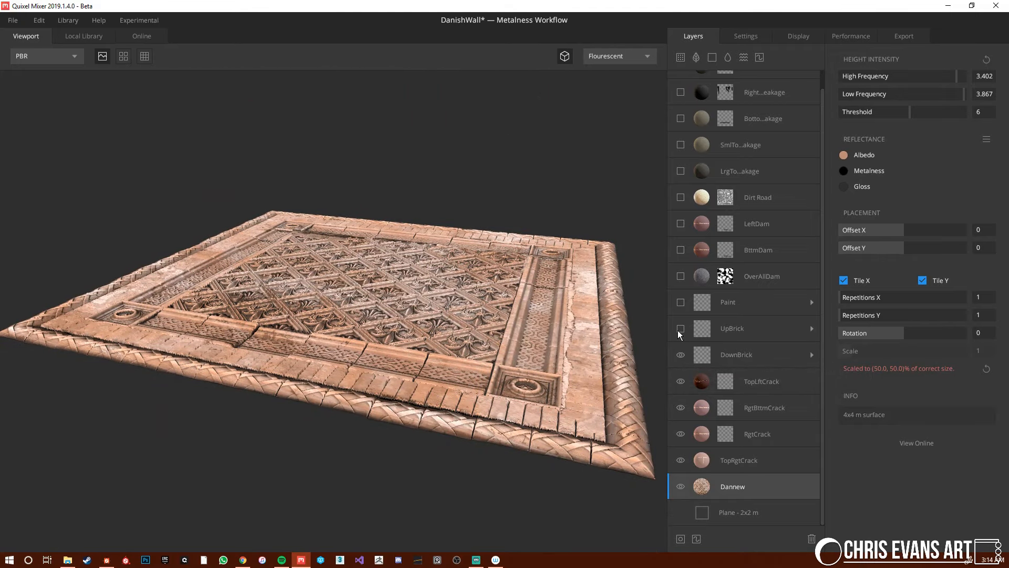
click(680, 329)
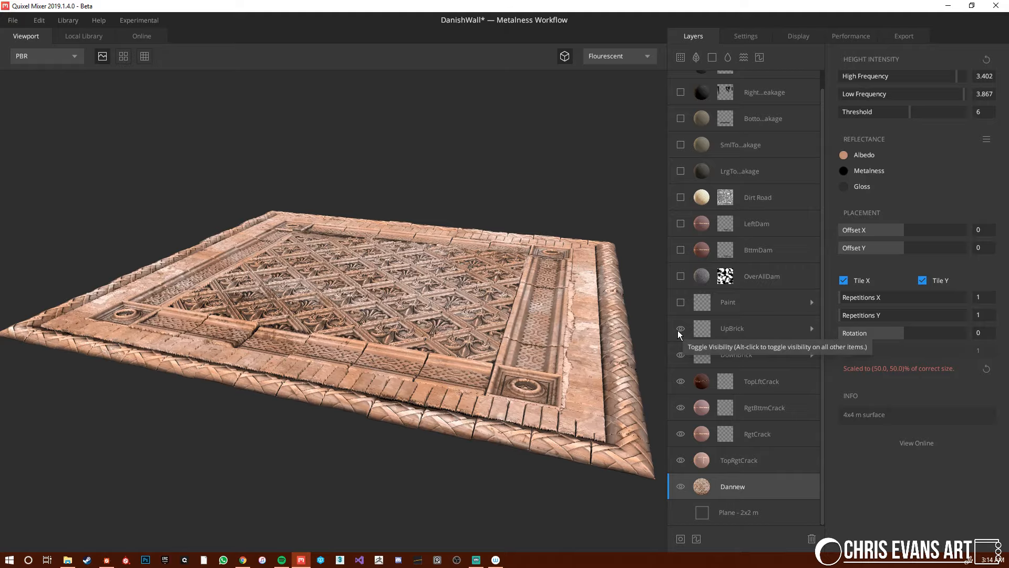
click(680, 302)
mouse_move(482, 353)
mouse_down()
mouse_move(479, 432)
mouse_move(399, 452)
mouse_move(640, 327)
mouse_up()
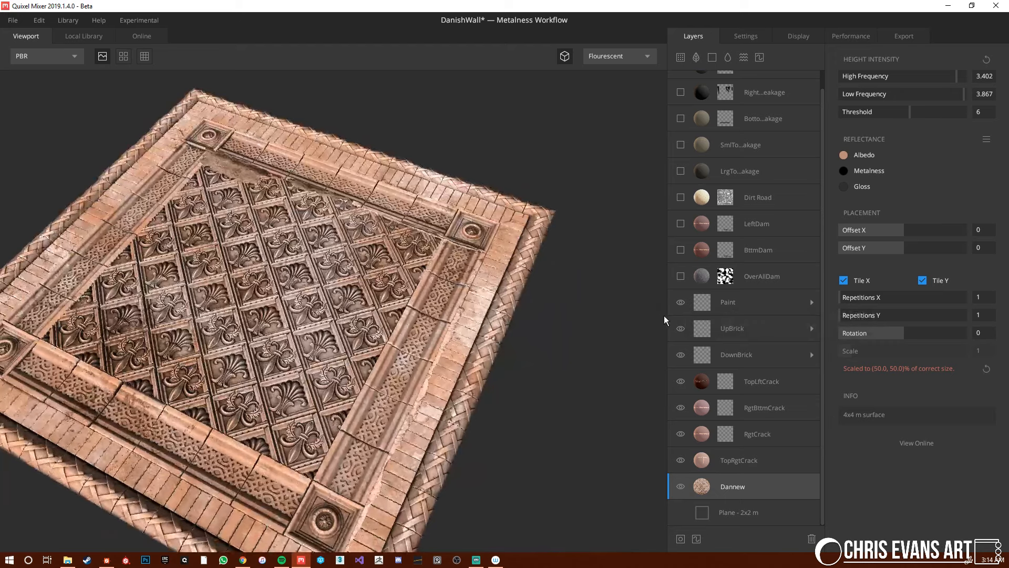
Expand the Paint layer, examine its Displacement channel as the active mask, and return to the PBR view.
click(757, 308)
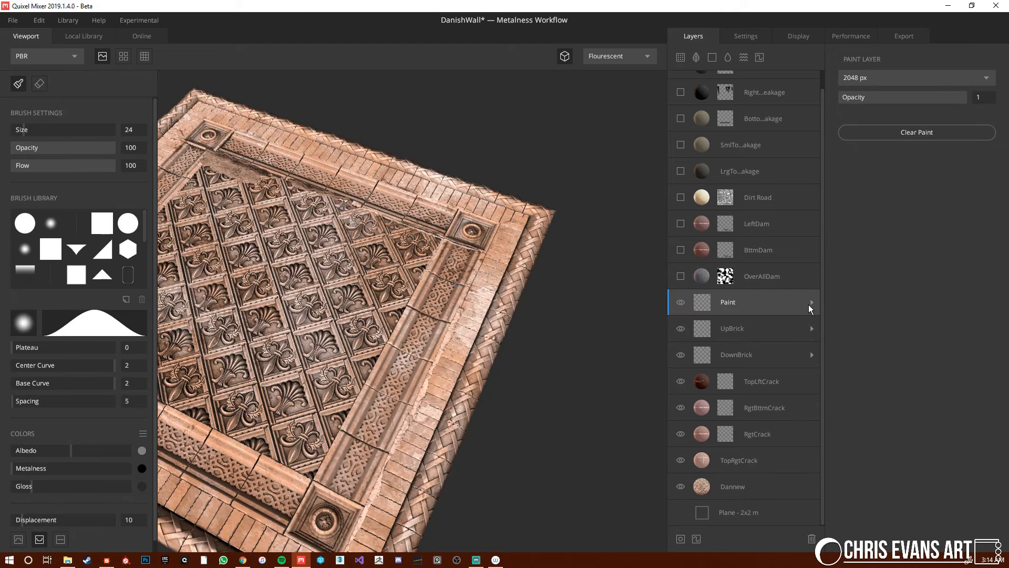
click(811, 303)
click(718, 408)
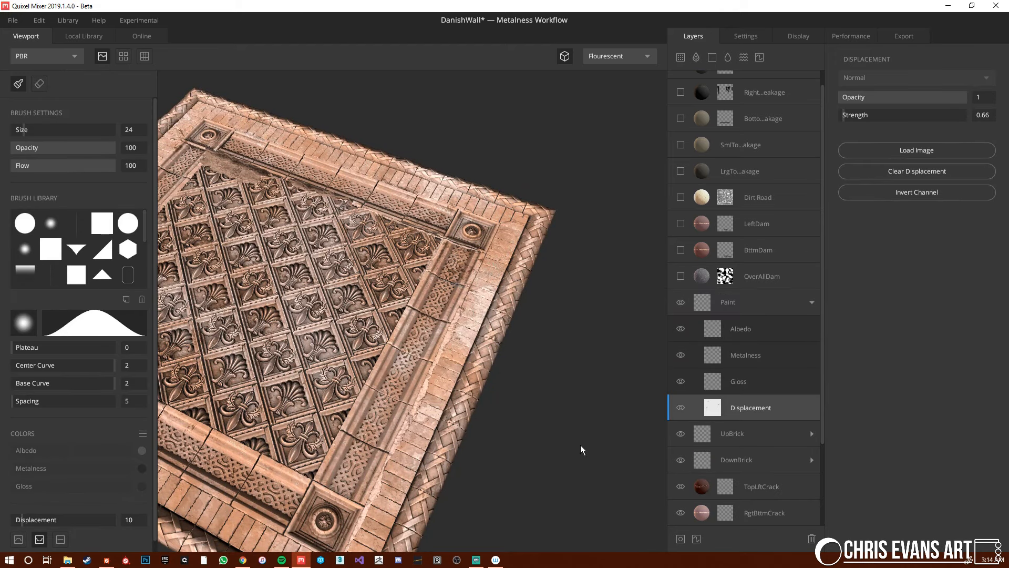
key(m)
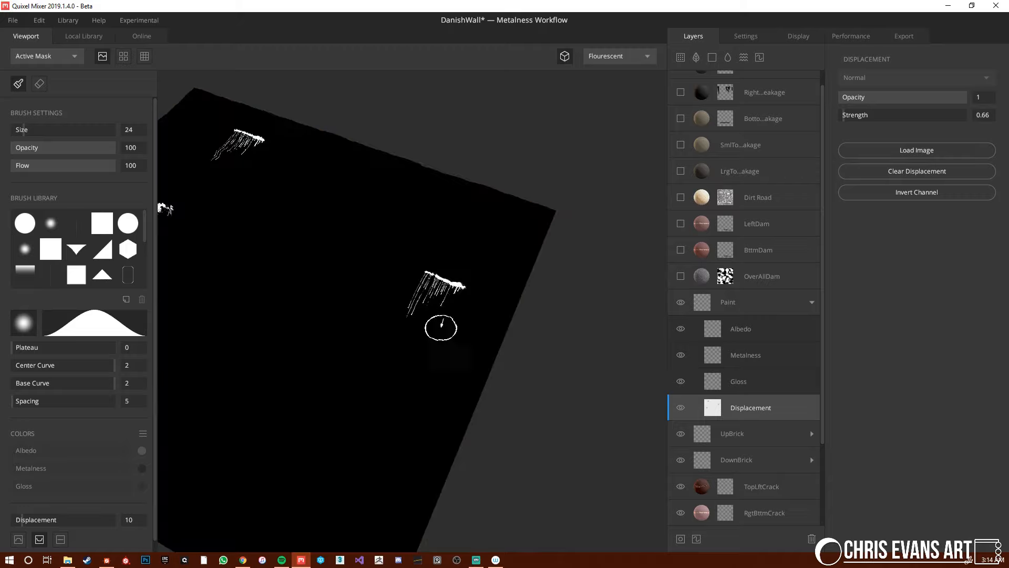
mouse_move(440, 315)
alt+mouse_down()
mouse_move(477, 353)
mouse_move(383, 347)
mouse_move(514, 419)
mouse_move(374, 333)
mouse_move(393, 327)
mouse_move(394, 301)
alt+mouse_up()
scroll(394, 302, up, 3)
click(731, 307)
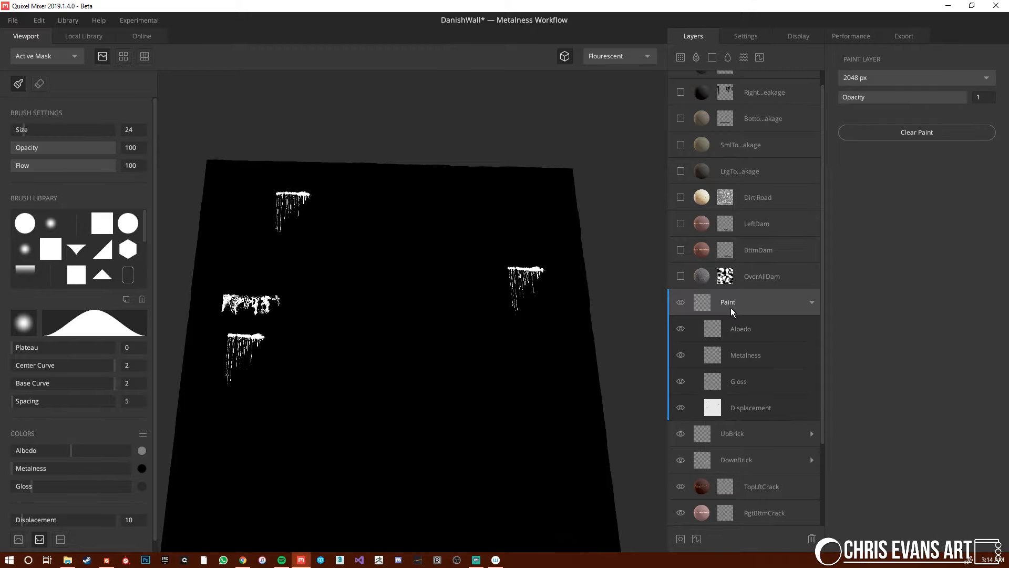
key(m)
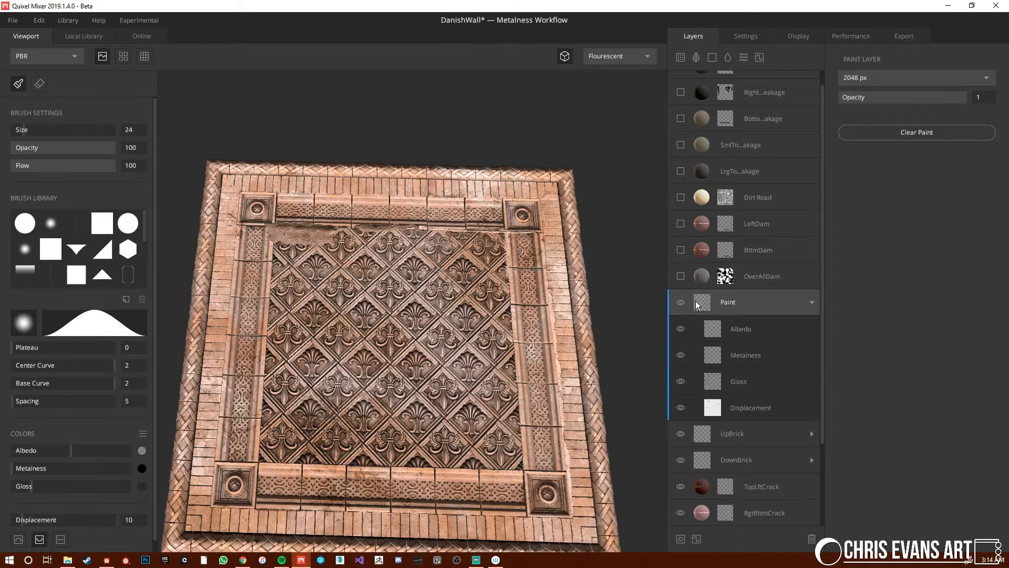
Make the OverAllDam layer visible, view its noise mask, and examine the scattered damage on the bricks up close in PBR view.
click(681, 276)
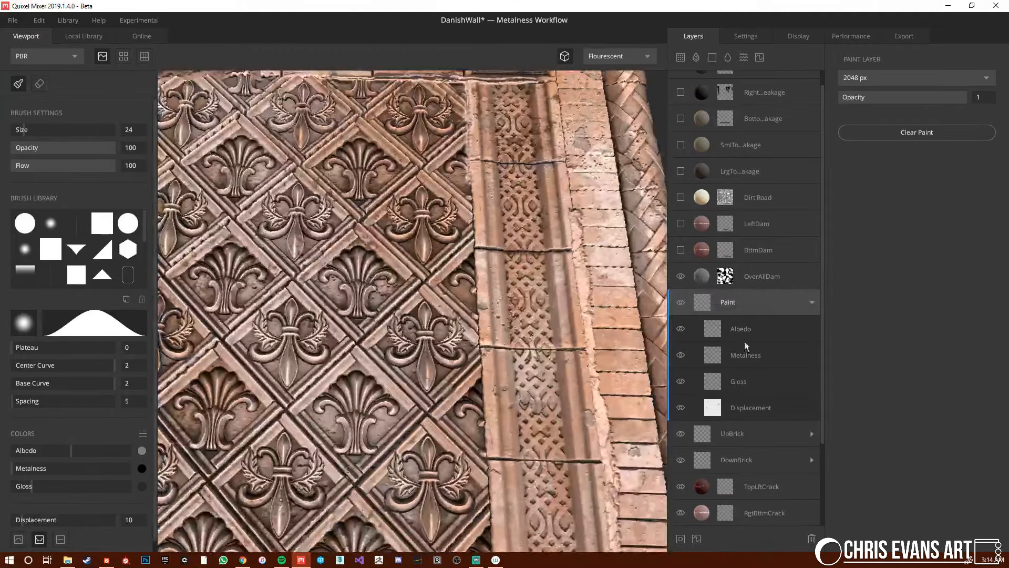
click(697, 278)
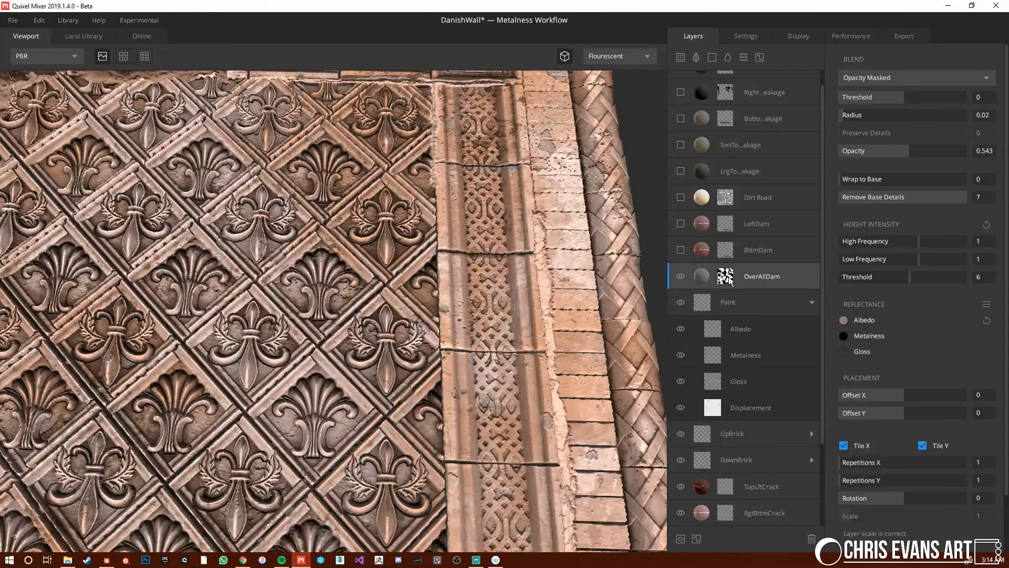
click(729, 280)
scroll(453, 327, down, 5)
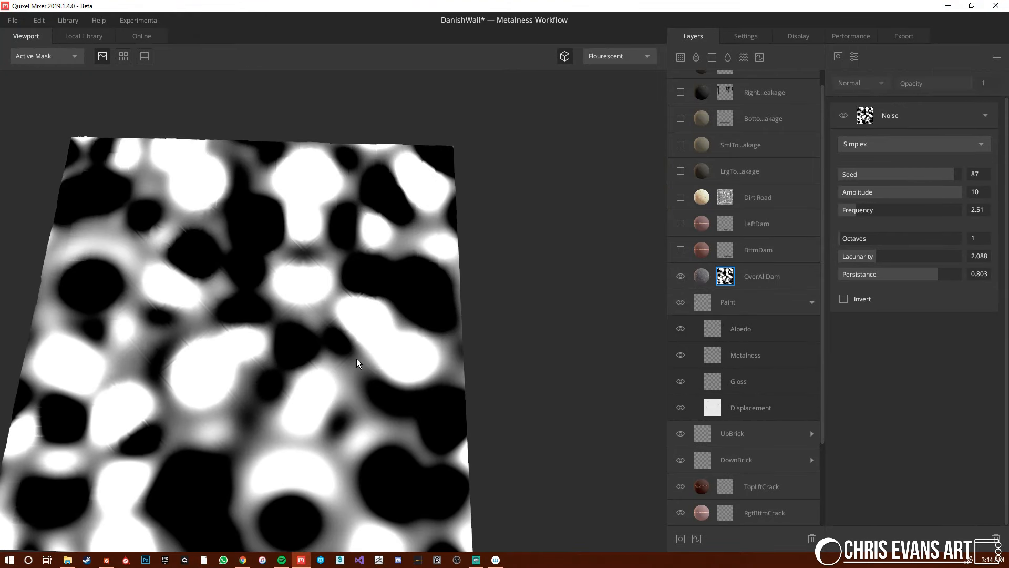
drag(357, 360, 321, 291)
click(718, 265)
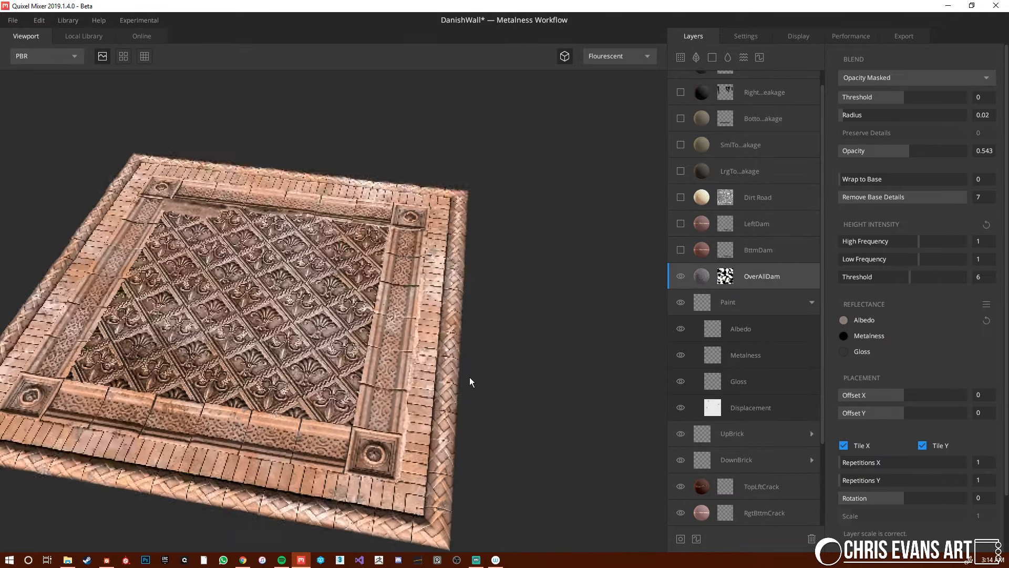
scroll(469, 377, up, 5)
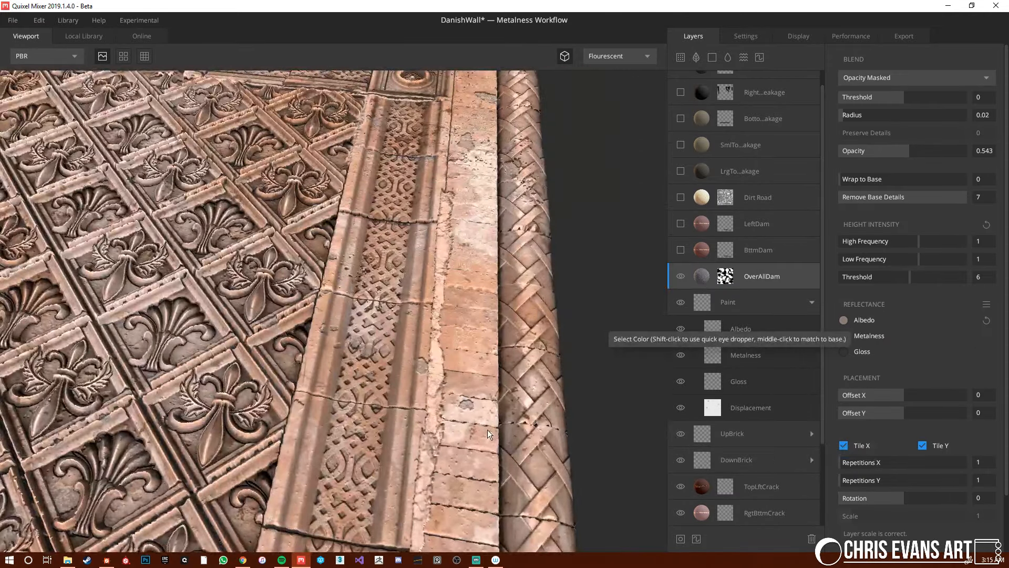
drag(487, 430, 532, 459)
scroll(447, 410, down, 3)
drag(352, 356, 248, 343)
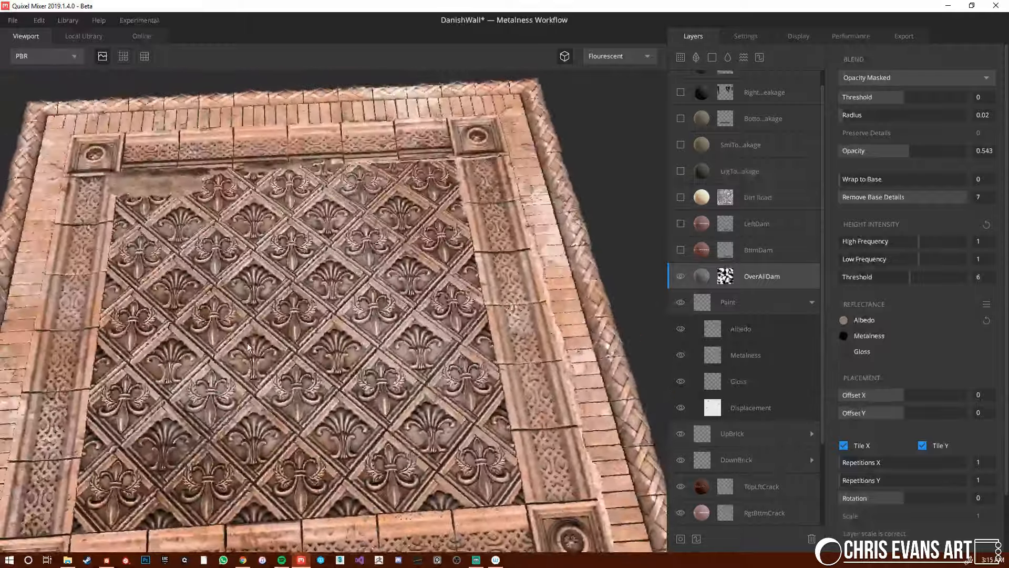
Make the BttmDam and LeftDam layers visible and check the damage along the wall's lower edge.
click(681, 252)
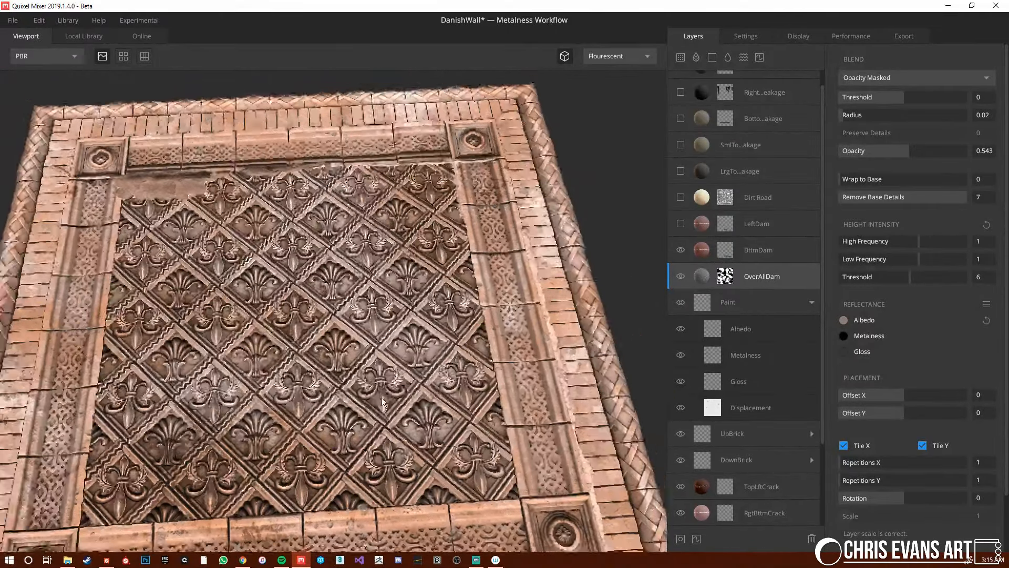
scroll(400, 299, down, 2)
drag(378, 294, 325, 341)
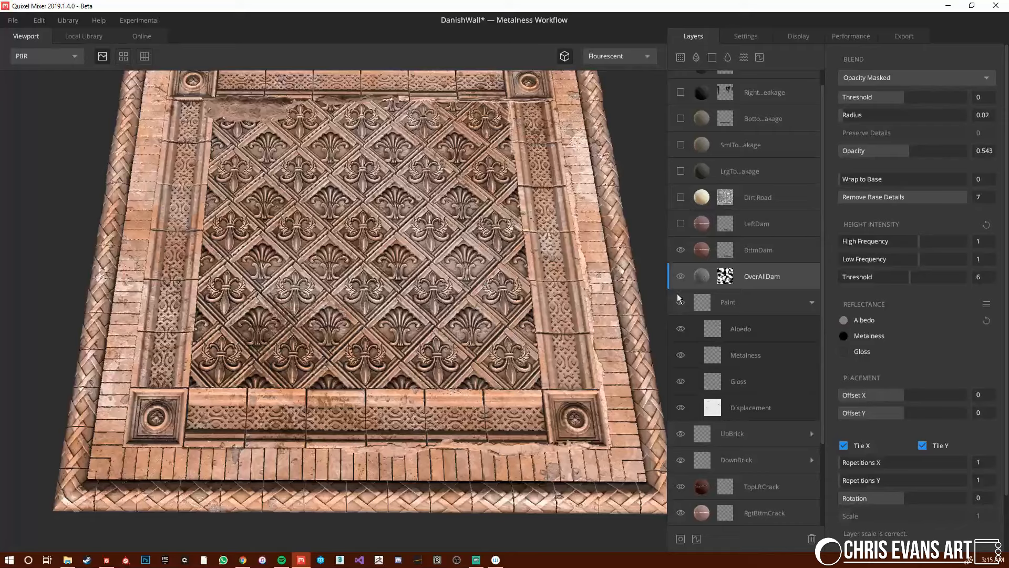
drag(624, 329, 594, 310)
click(680, 224)
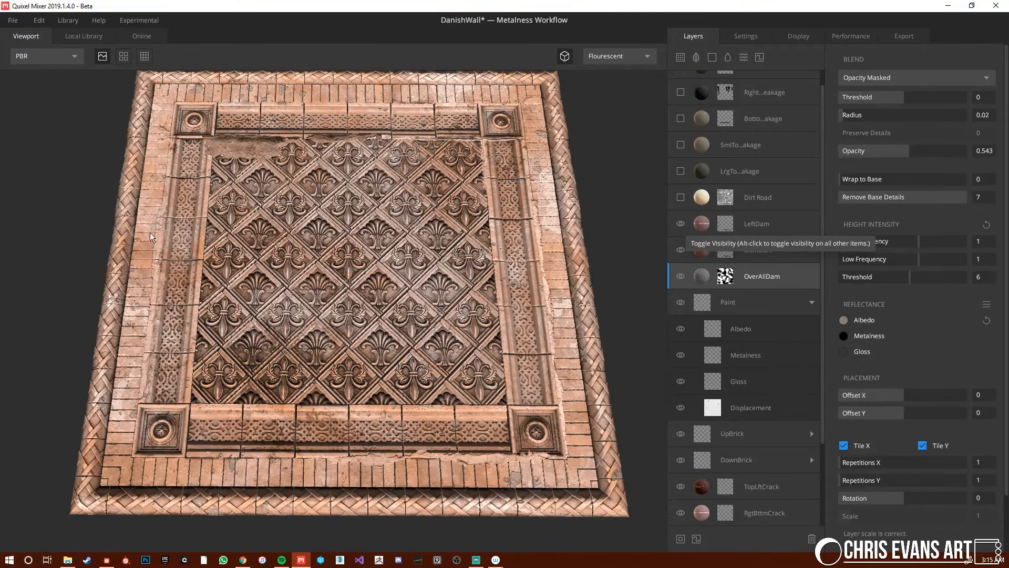
Make the Dirt Road layer visible, examine its mask in the Active Mask and Layer Mask views, and return to PBR.
click(680, 196)
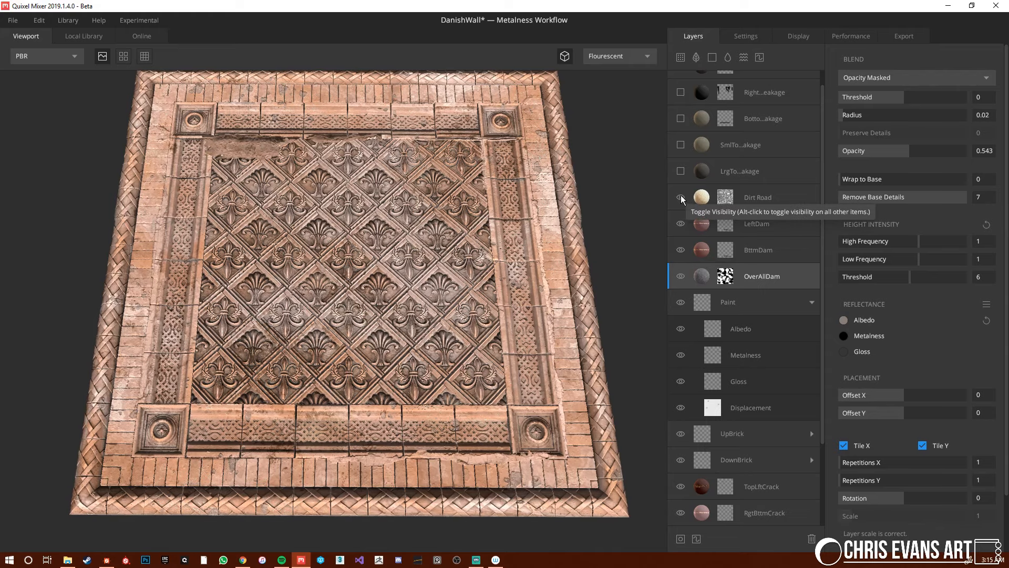
drag(425, 323, 421, 346)
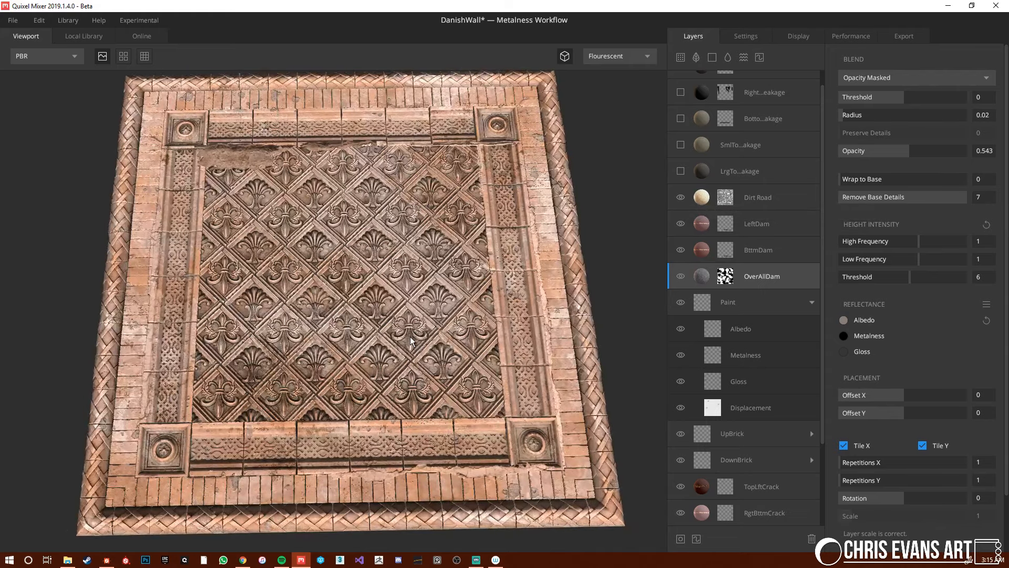
key(m)
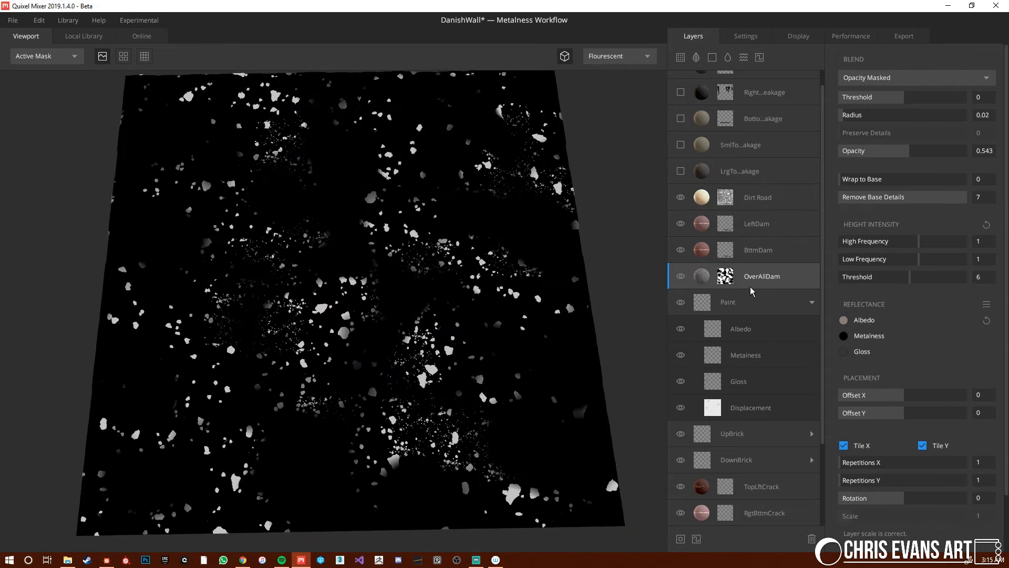
click(726, 197)
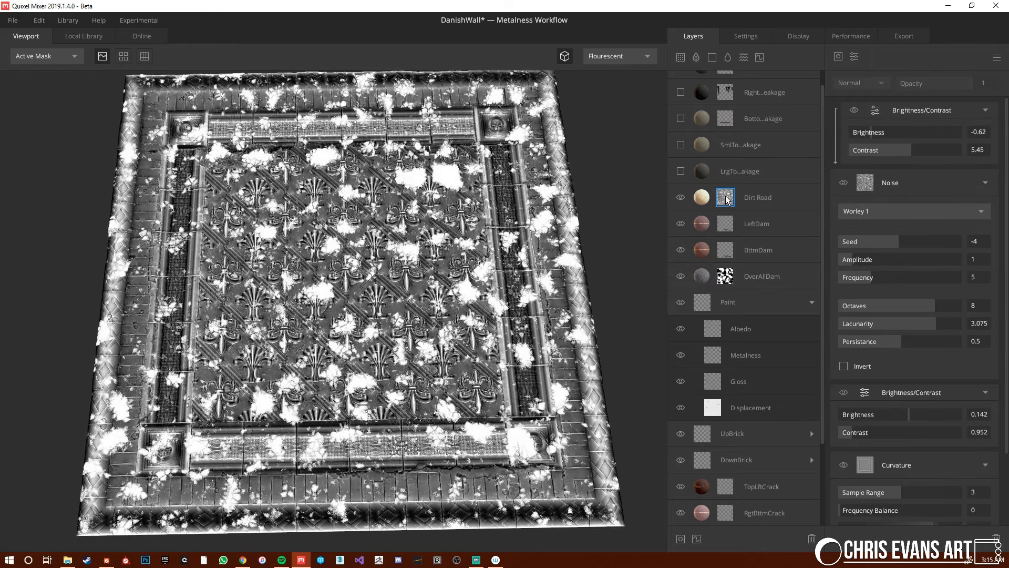
key(m)
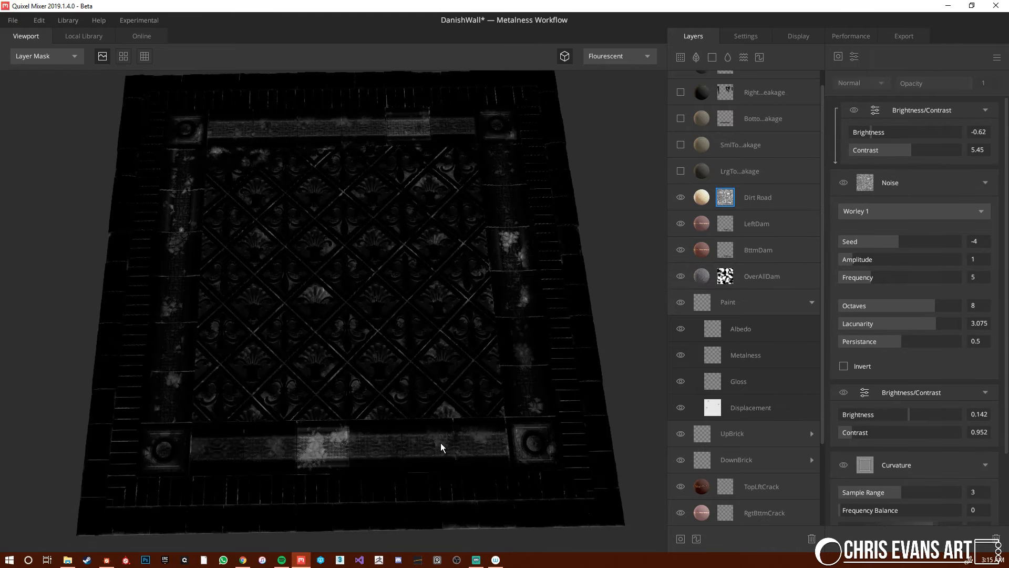
key(m)
key(m)
key(m)
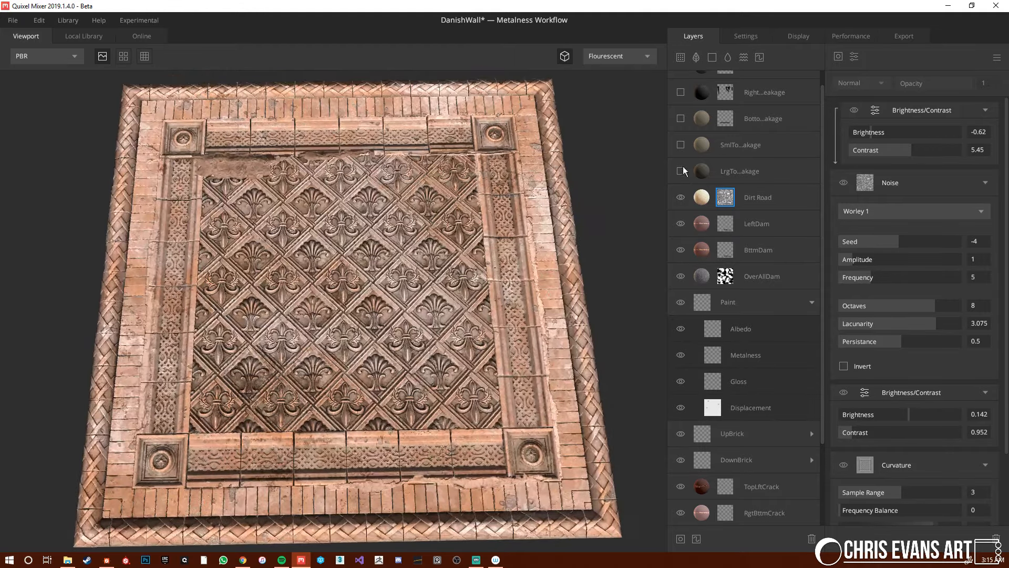
Make the large and small top leakage layers visible and orbit the wall to check the stains.
click(680, 171)
drag(301, 212, 338, 193)
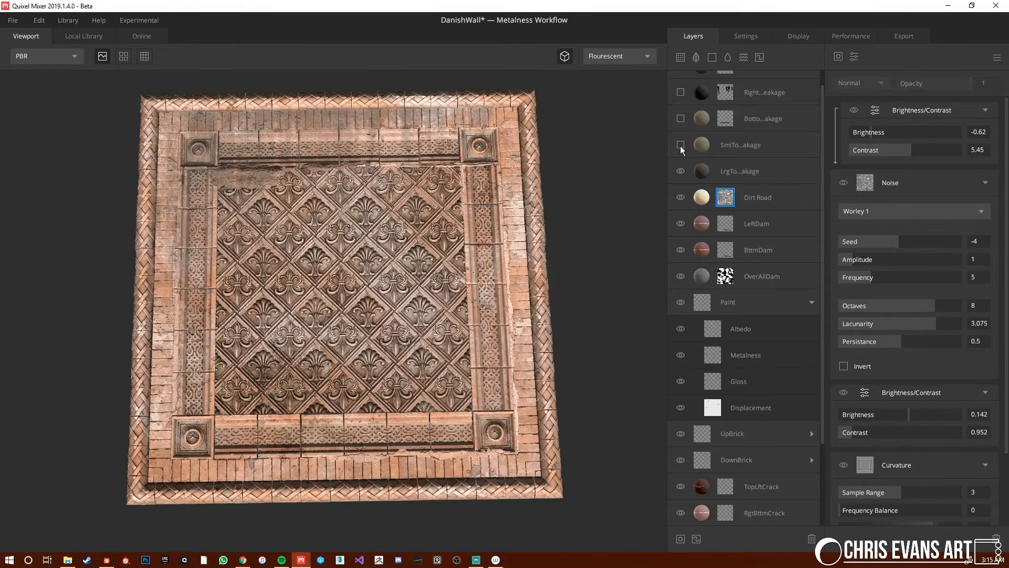
drag(542, 280, 717, 195)
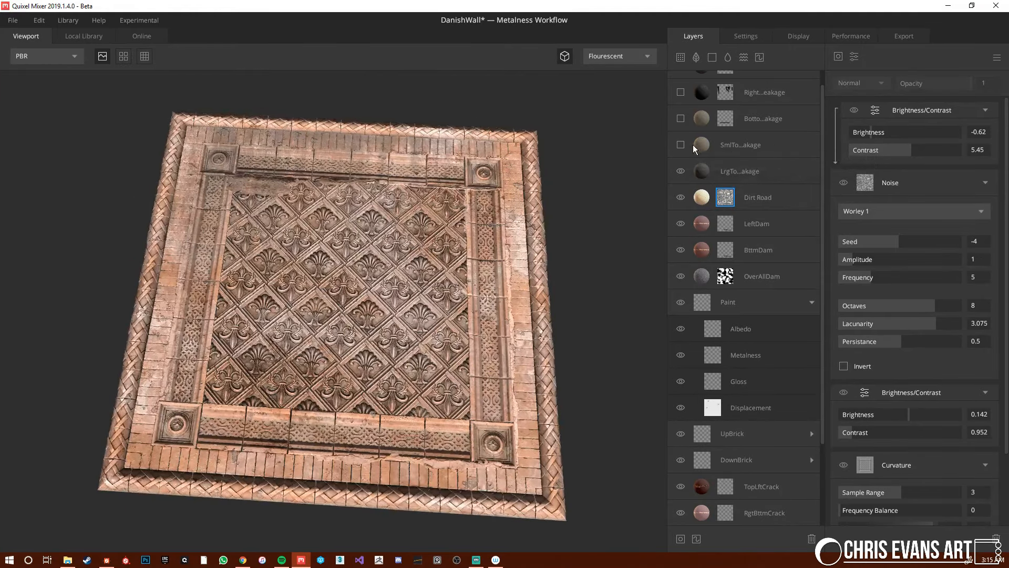
drag(402, 301, 401, 291)
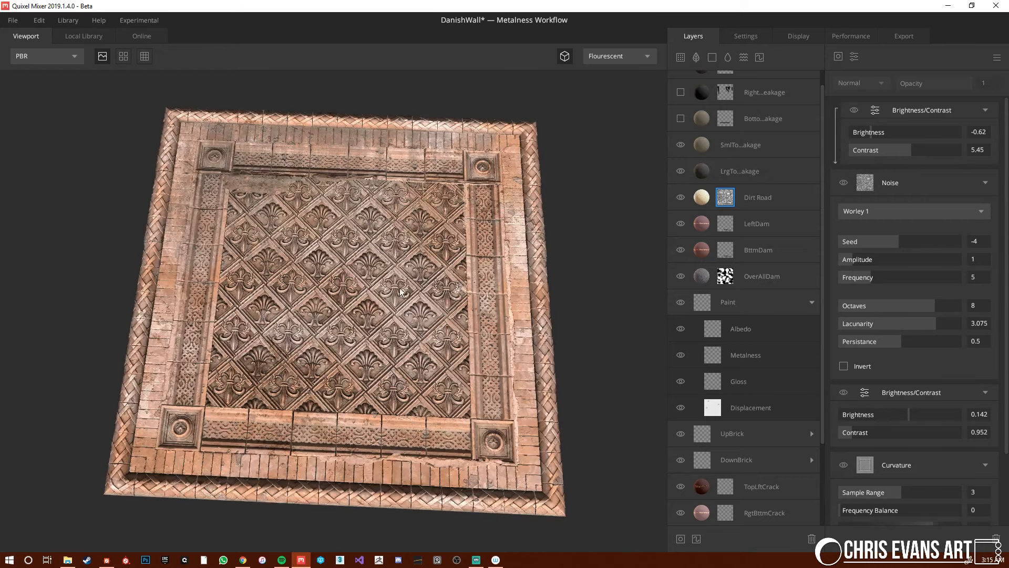
scroll(683, 143, up, 1)
Make the bottom, right and MidLeakage leakage layers visible.
click(680, 136)
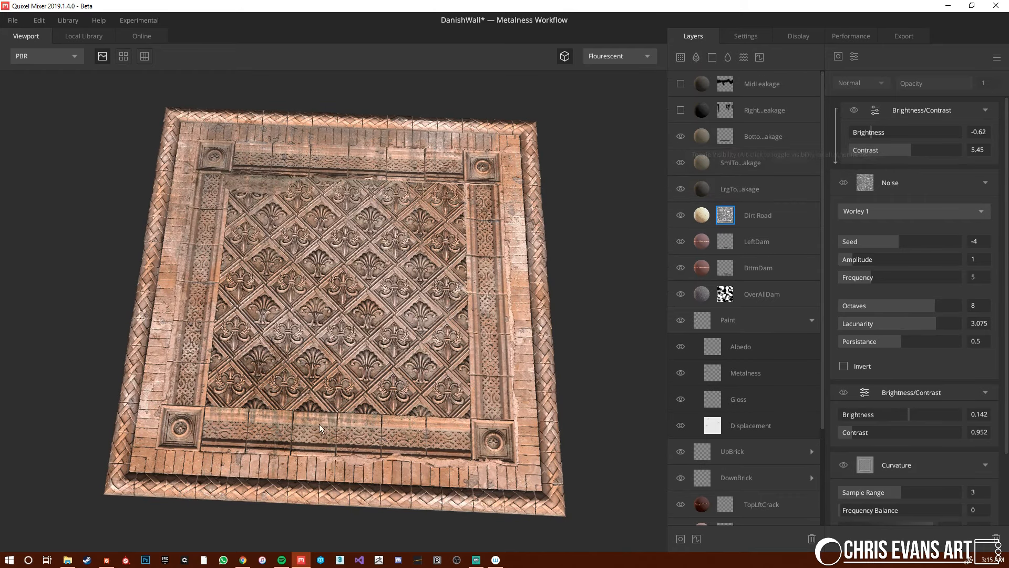
click(683, 110)
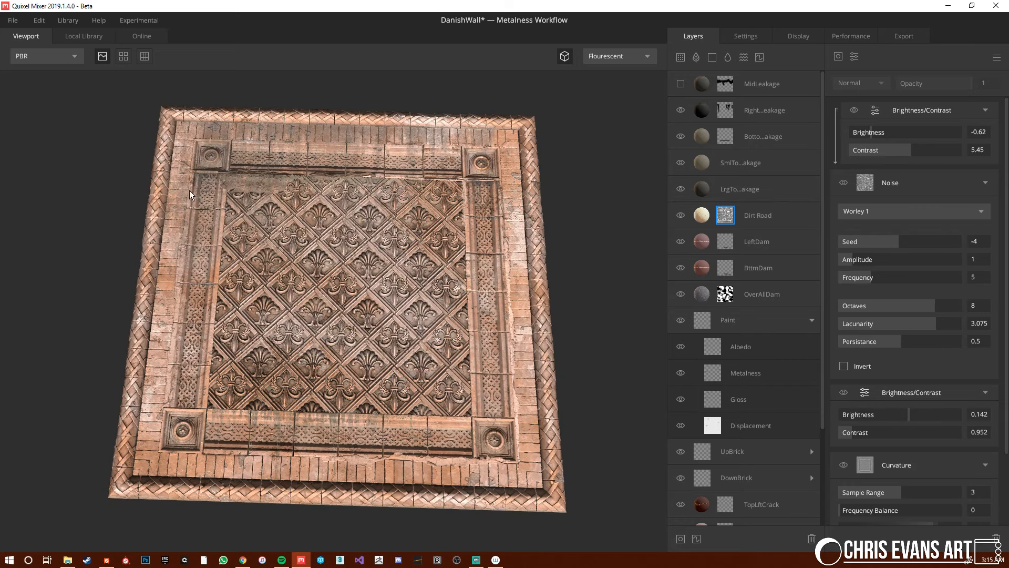
click(681, 84)
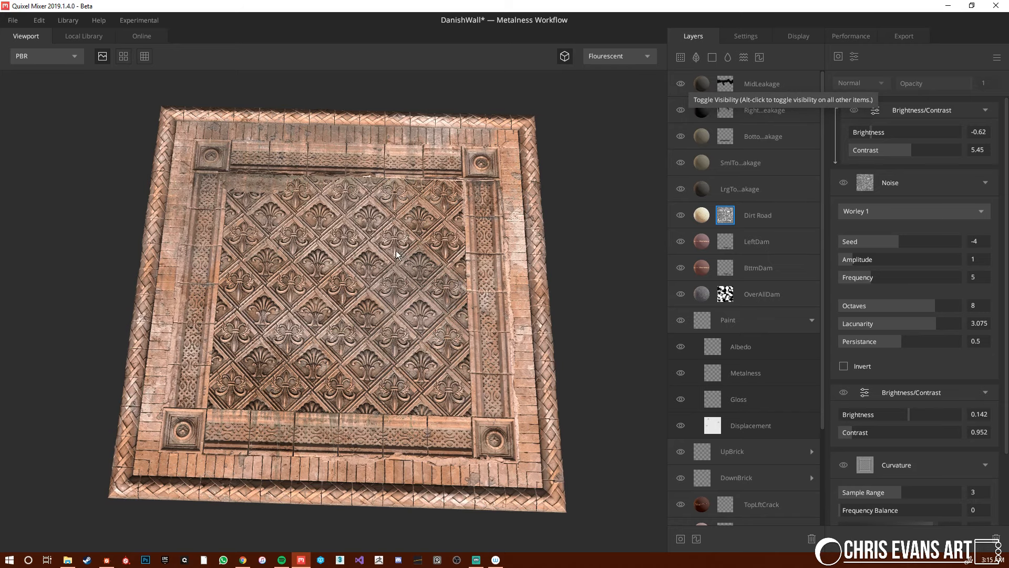
Examine the paint masks of the MidLeakage, right leakage and bottom leakage layers in the Layer Mask view, and return to PBR.
click(724, 86)
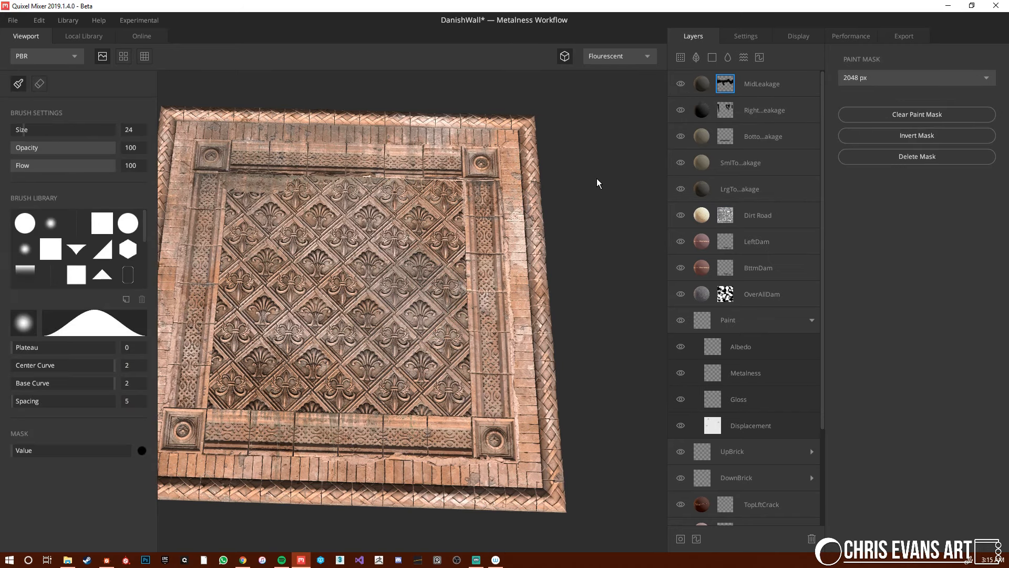
key(m)
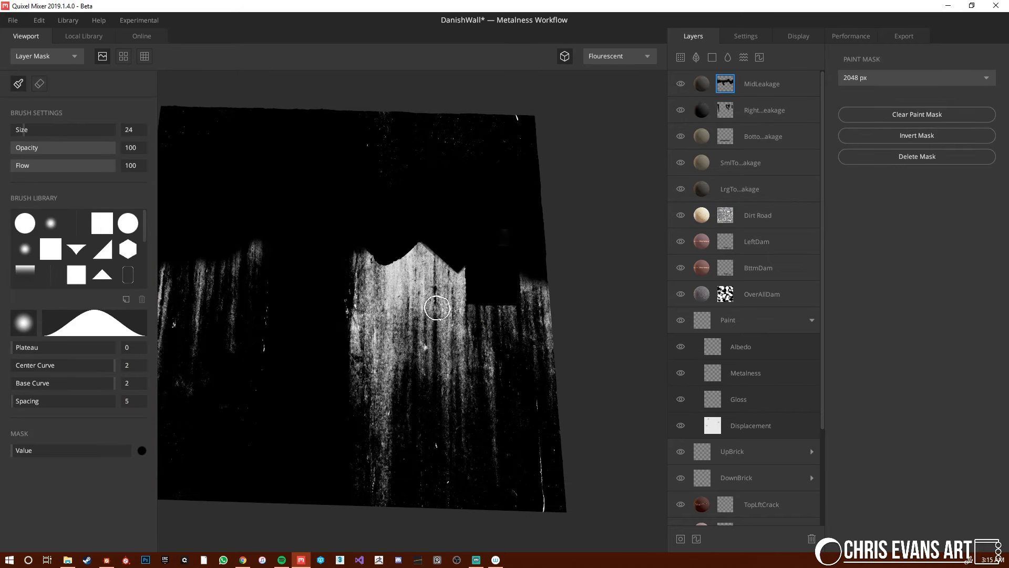
click(725, 112)
click(727, 136)
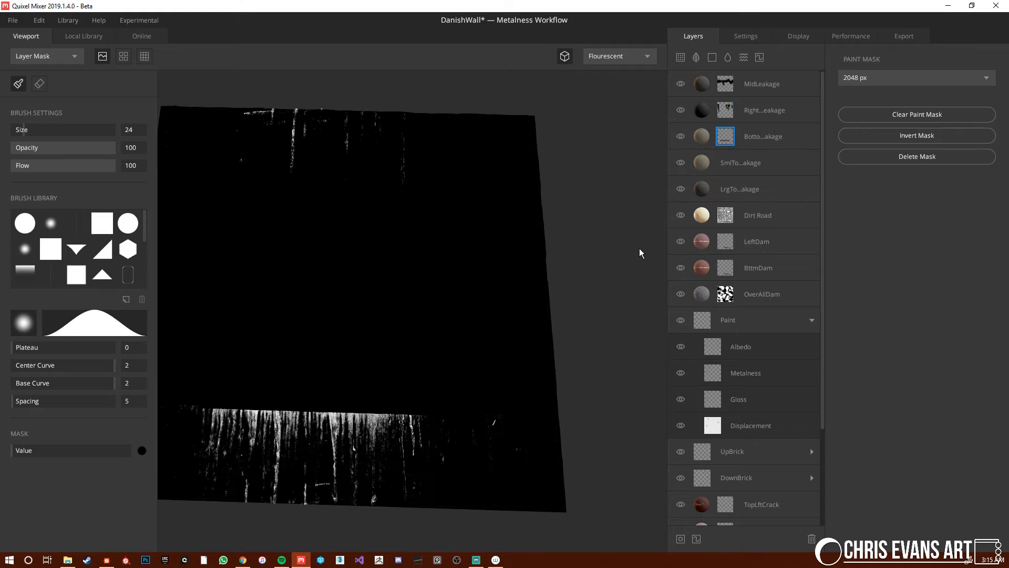
key(m)
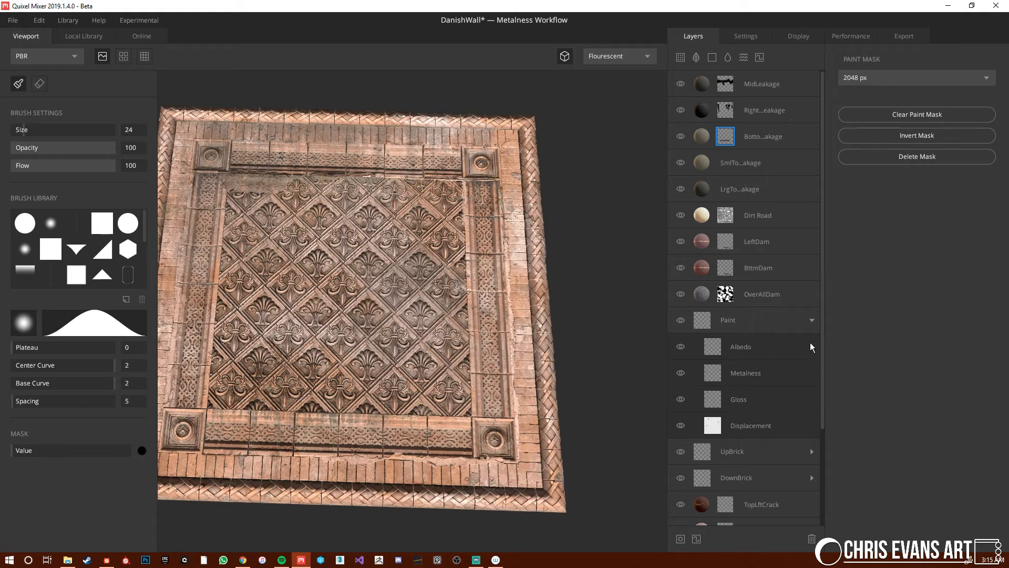
Collapse the Paint group and inspect the complete wall from an angle while rotating the environment lighting.
click(812, 323)
alt+drag(402, 327, 499, 254)
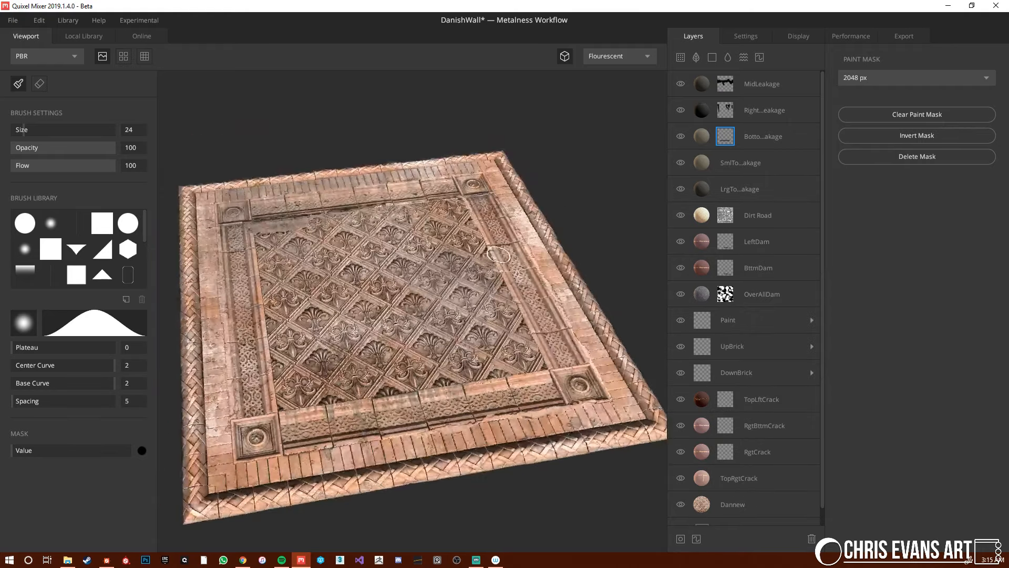
shift+right_drag(462, 295, 561, 371)
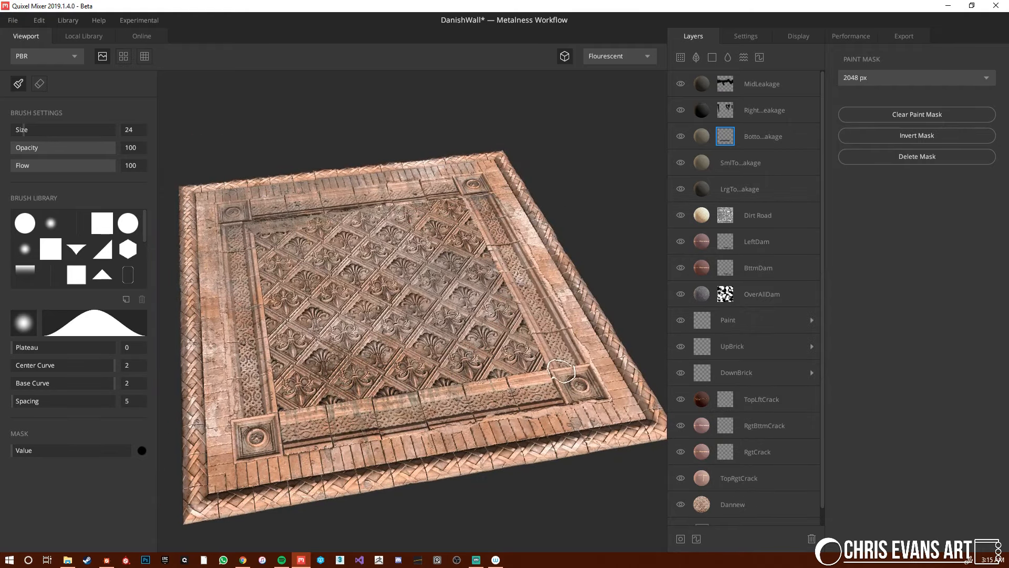
alt+drag(441, 371, 355, 386)
Hide the interface panels to inspect the whole finished wall in a full-size viewport, and bring the panels back.
key(Tab)
mouse_move(423, 390)
alt+mouse_down()
mouse_move(545, 400)
mouse_move(401, 378)
mouse_move(491, 401)
mouse_move(502, 436)
mouse_move(448, 371)
mouse_move(434, 325)
mouse_move(445, 342)
mouse_move(437, 391)
mouse_move(463, 399)
mouse_move(467, 383)
mouse_move(473, 335)
mouse_move(463, 362)
mouse_move(420, 359)
mouse_move(422, 373)
mouse_move(460, 365)
mouse_move(419, 439)
alt+mouse_up()
key(Tab)
key(Tab)
alt+middle_drag(522, 368, 363, 420)
mouse_move(444, 378)
alt+right_down()
mouse_move(395, 338)
mouse_move(463, 365)
alt+right_up()
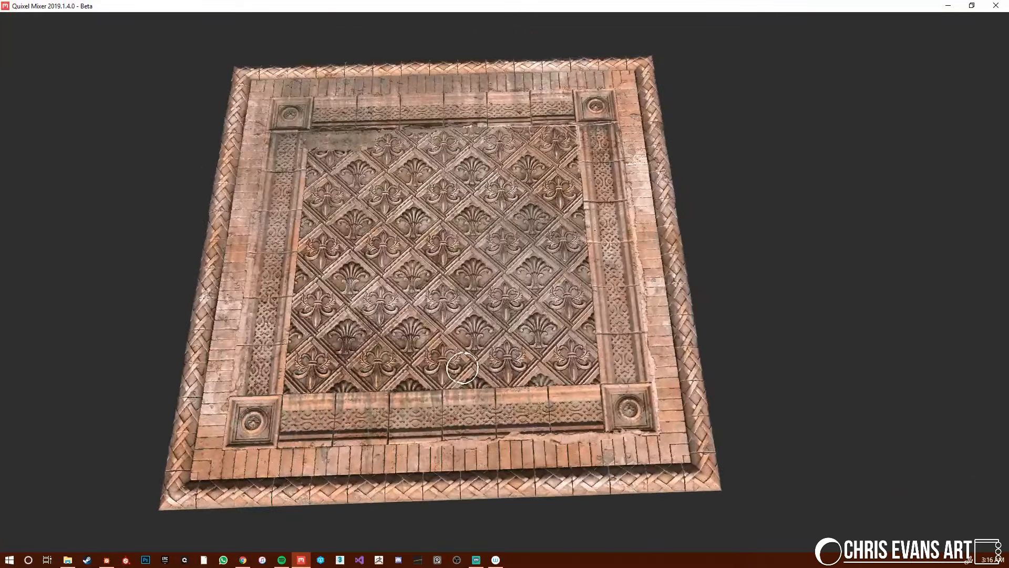
key(Tab)
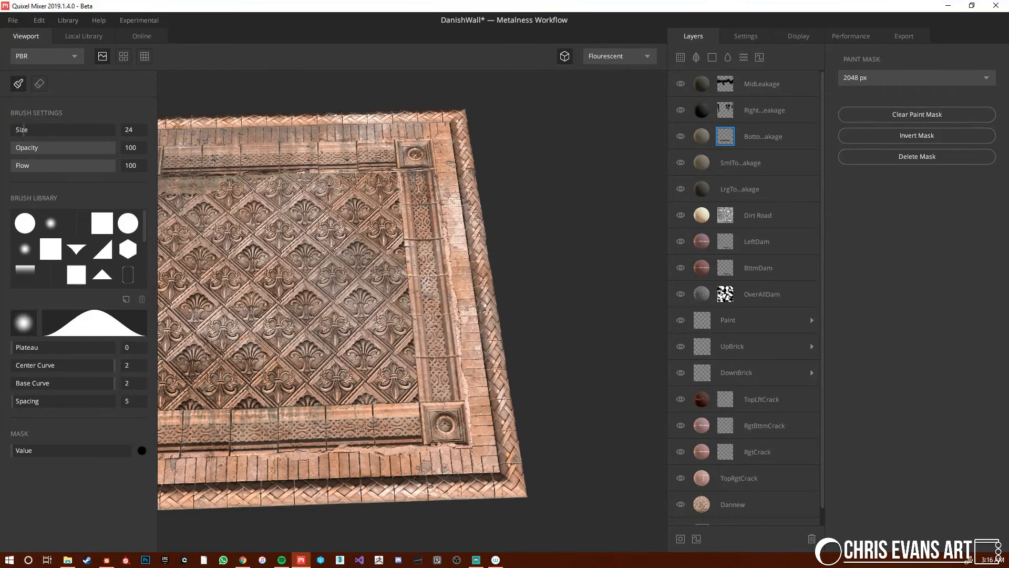